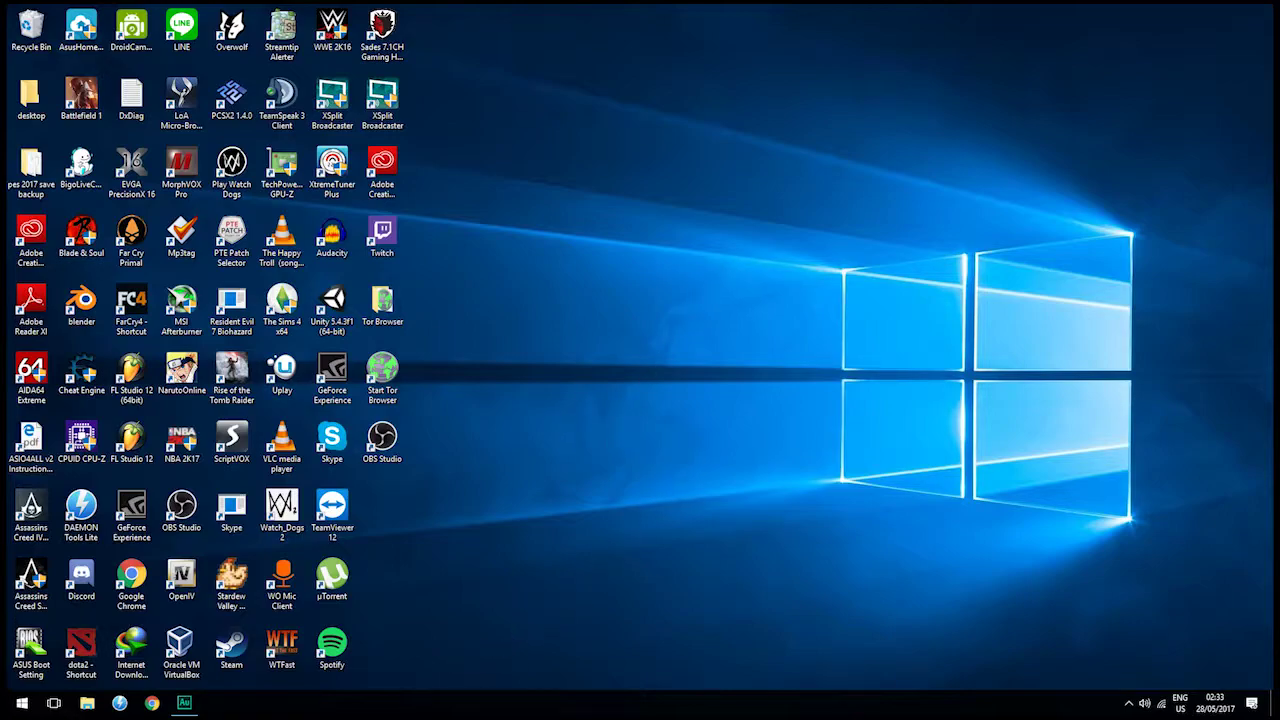
- Switch to Adobe Audition with the empty Untitled 1 waveform
{"action": "left_click", "coordinate": [186, 703]}
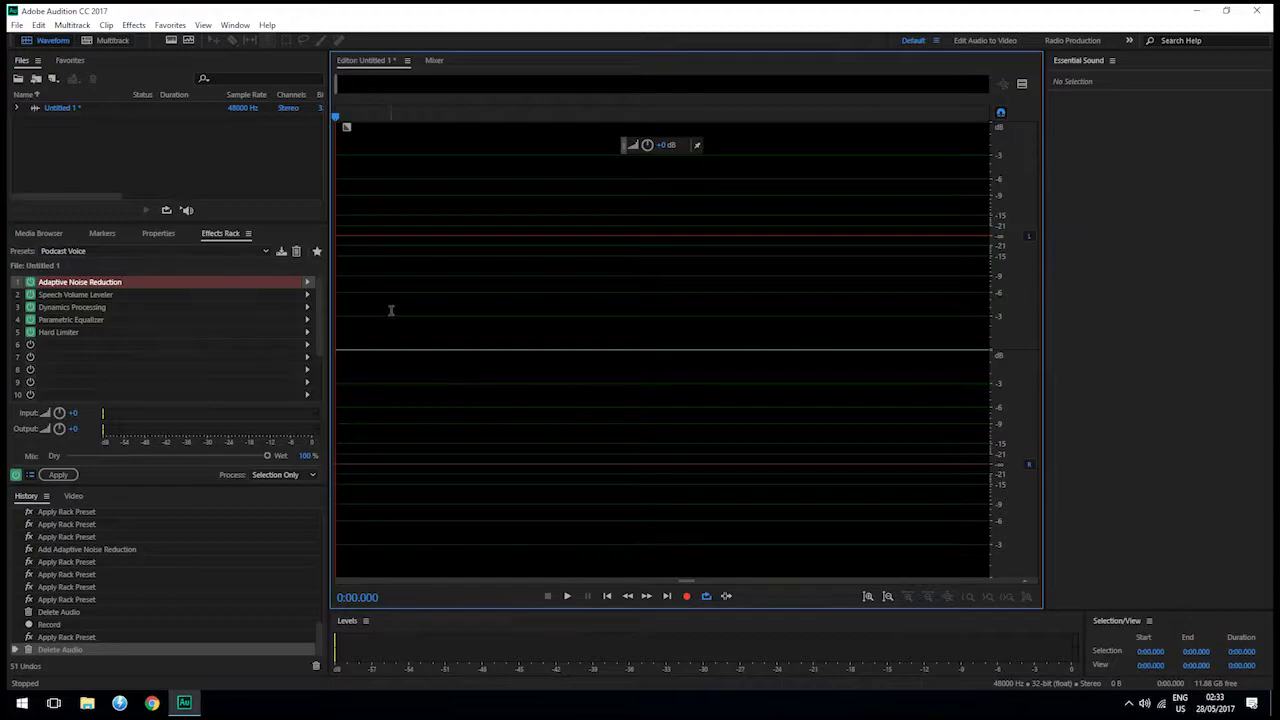
{"action": "left_click", "coordinate": [230, 175]}
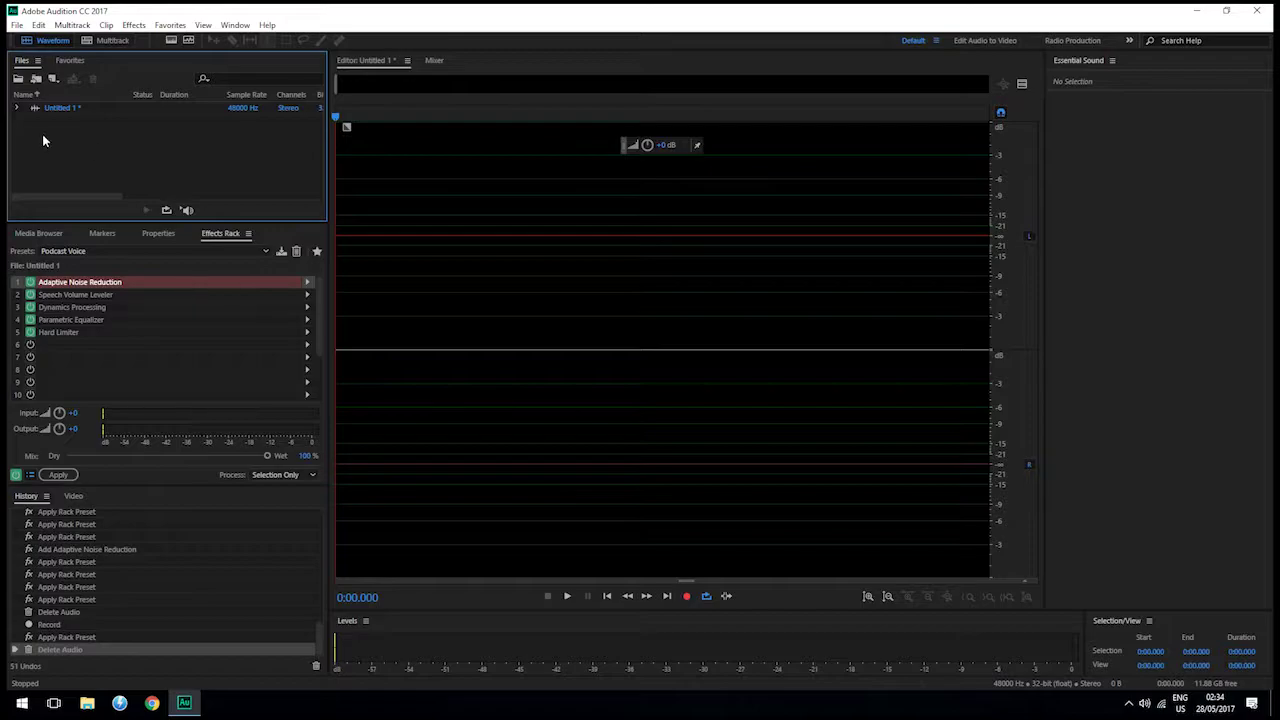
{"action": "right_click", "coordinate": [124, 163]}
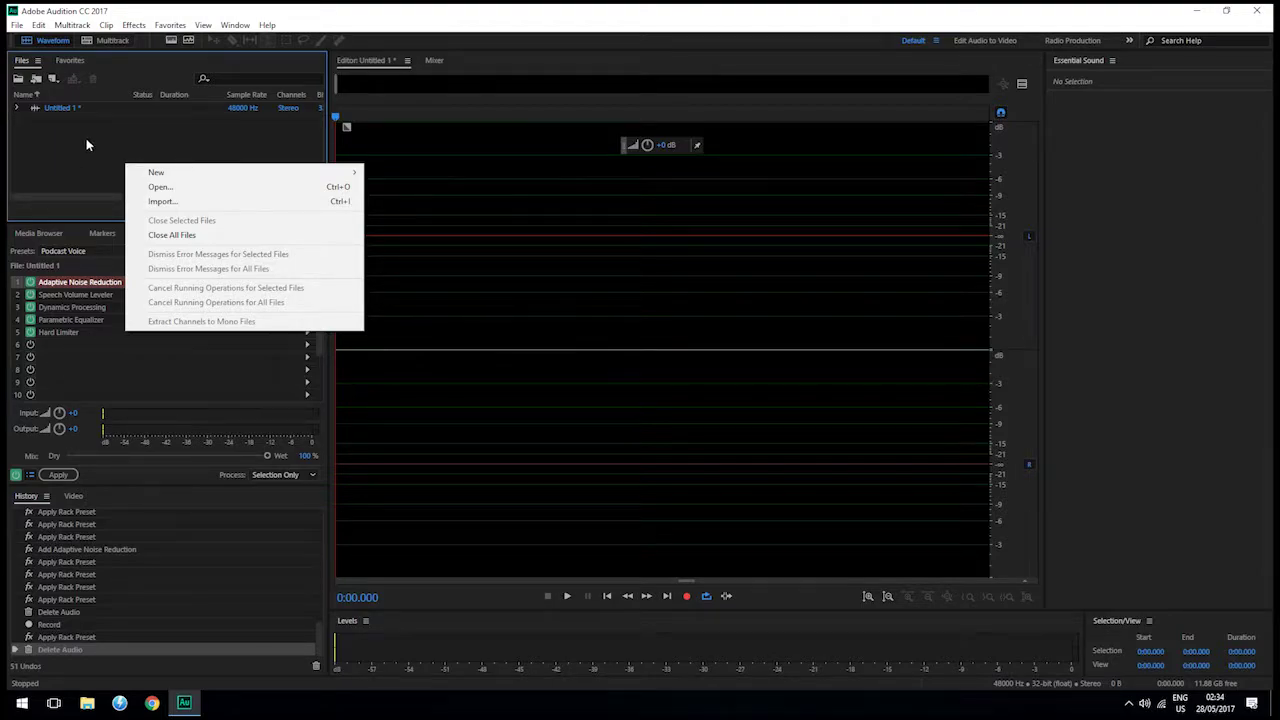
{"action": "mouse_move", "coordinate": [183, 172]}
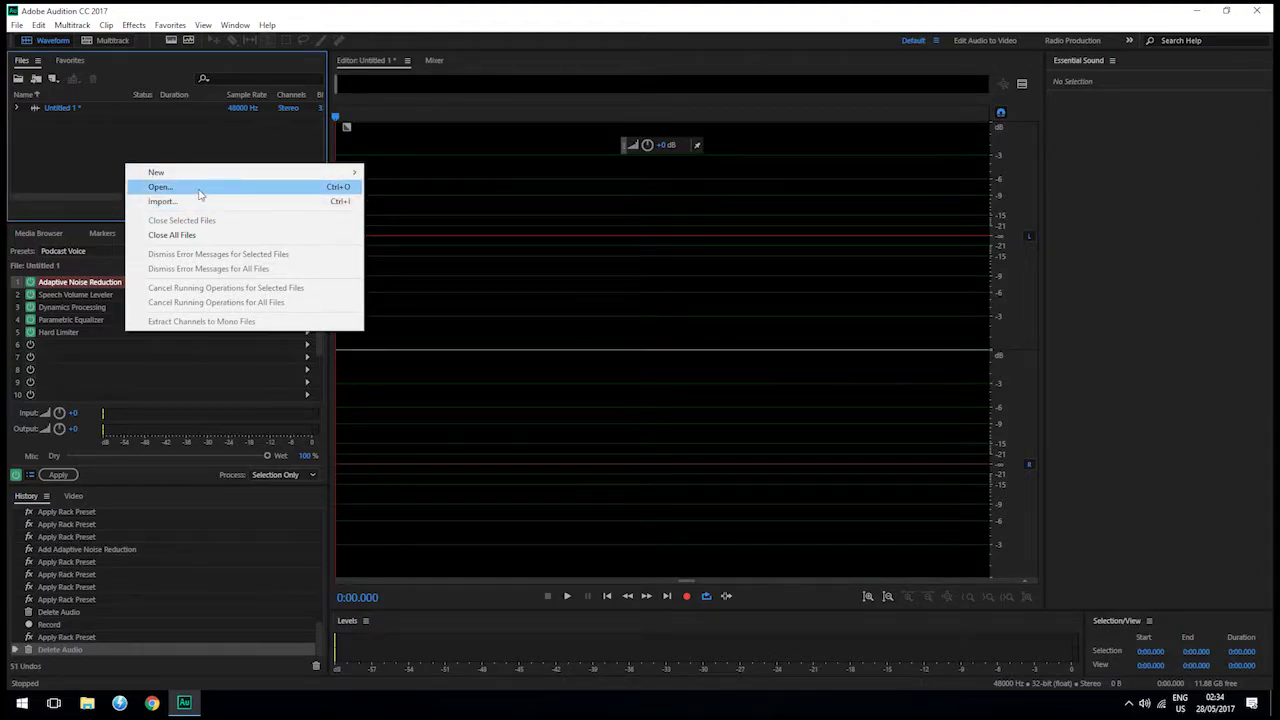
{"action": "left_click", "coordinate": [207, 203]}
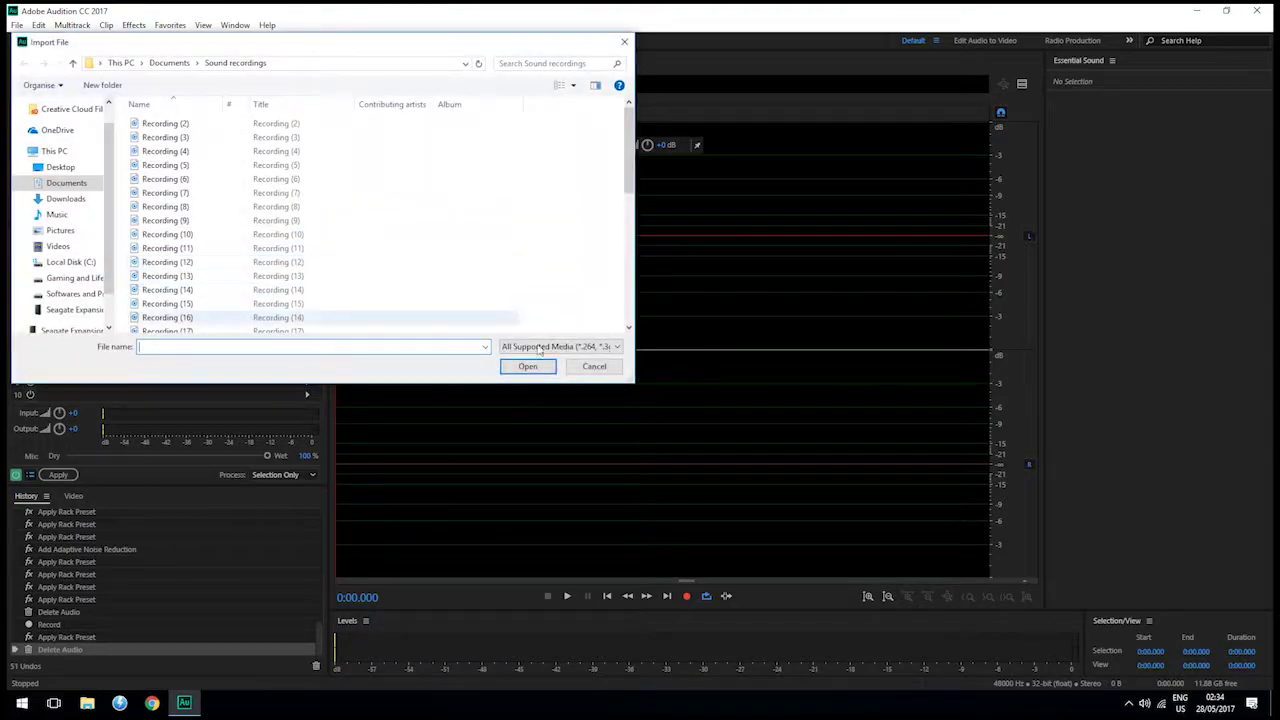
{"action": "left_click", "coordinate": [594, 366]}
{"action": "right_click", "coordinate": [165, 149]}
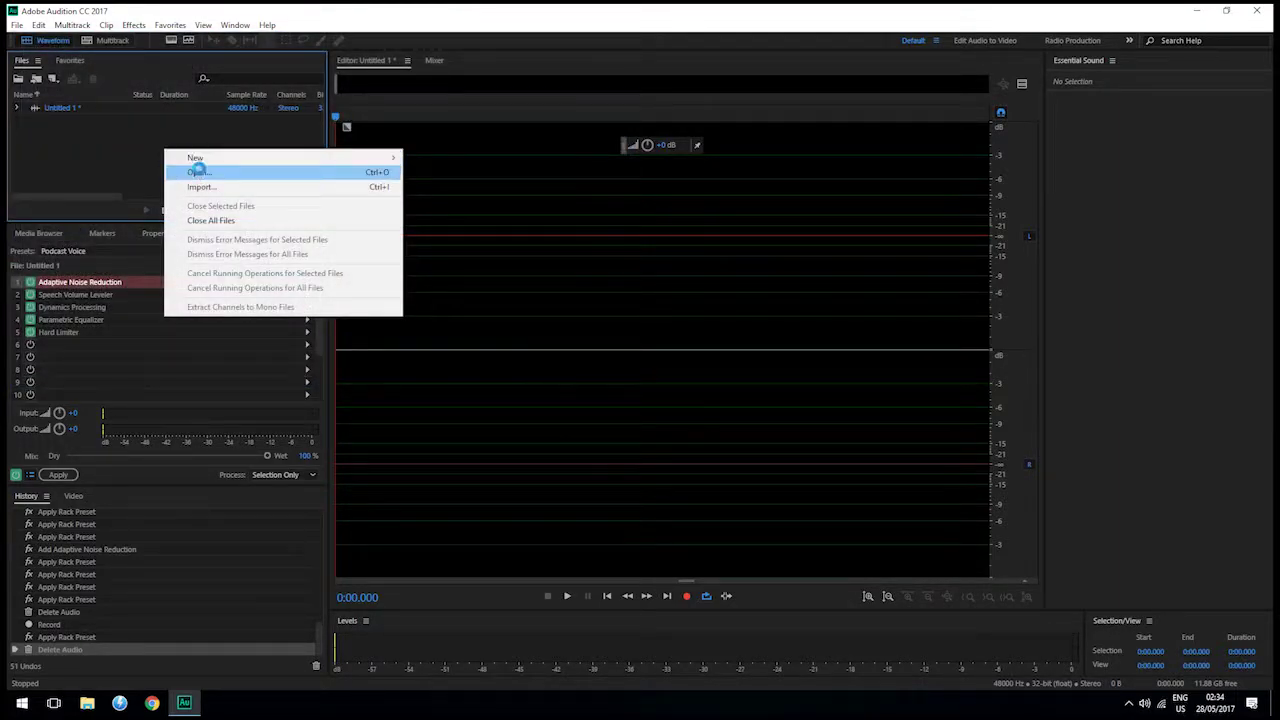
{"action": "left_click", "coordinate": [200, 171]}
{"action": "left_click", "coordinate": [594, 366]}
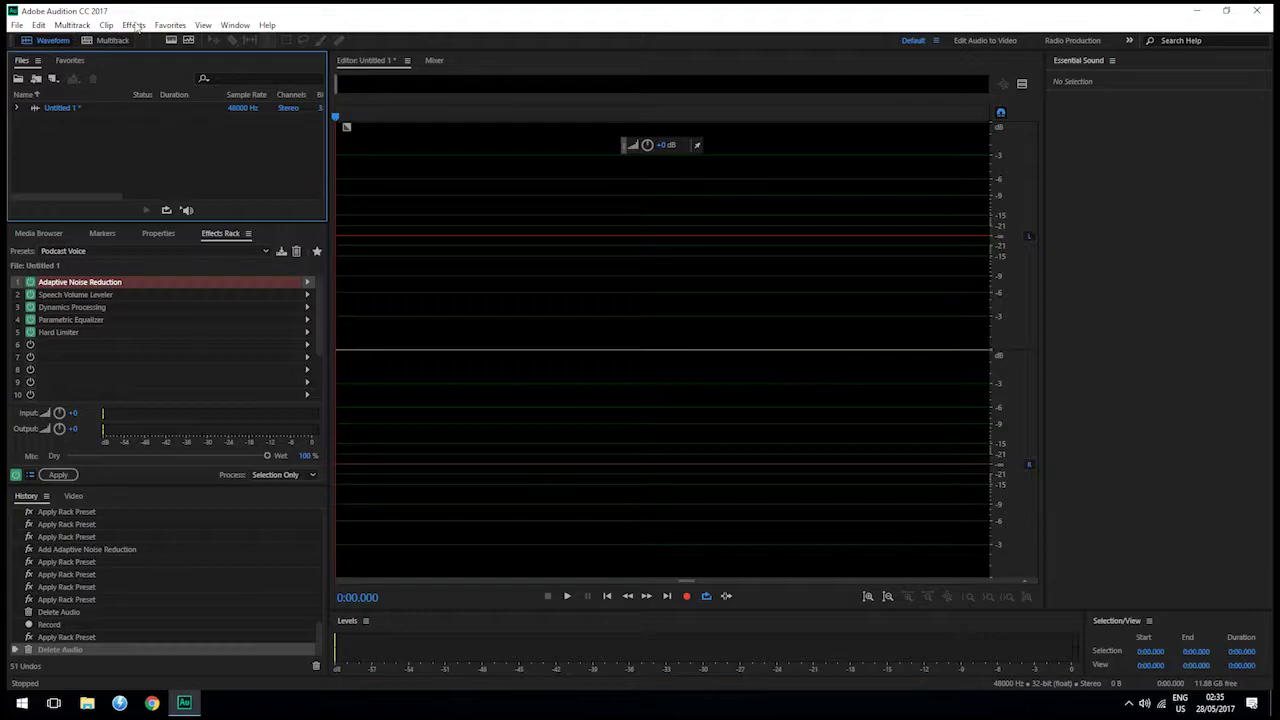
{"action": "left_click", "coordinate": [16, 25]}
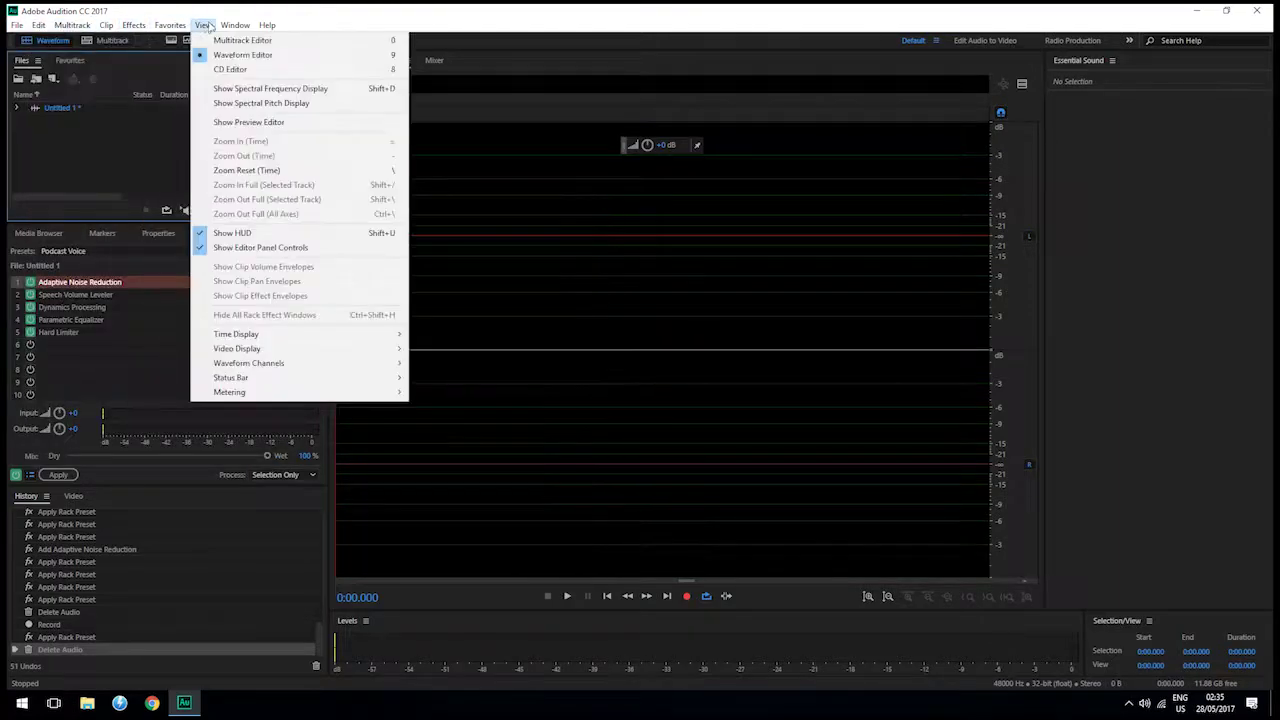
{"action": "left_click", "coordinate": [326, 18]}
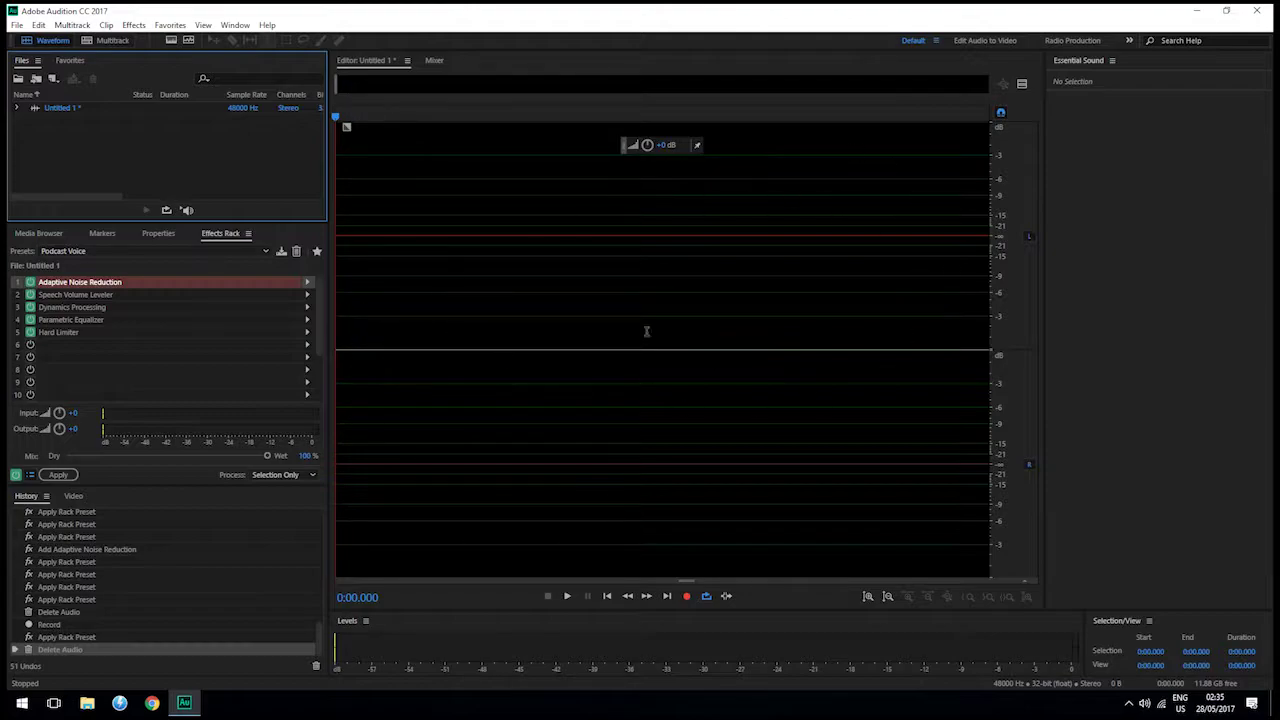
- Record a voice clip about 5 seconds long into the Untitled 1 waveform
{"action": "left_click", "coordinate": [687, 597]}
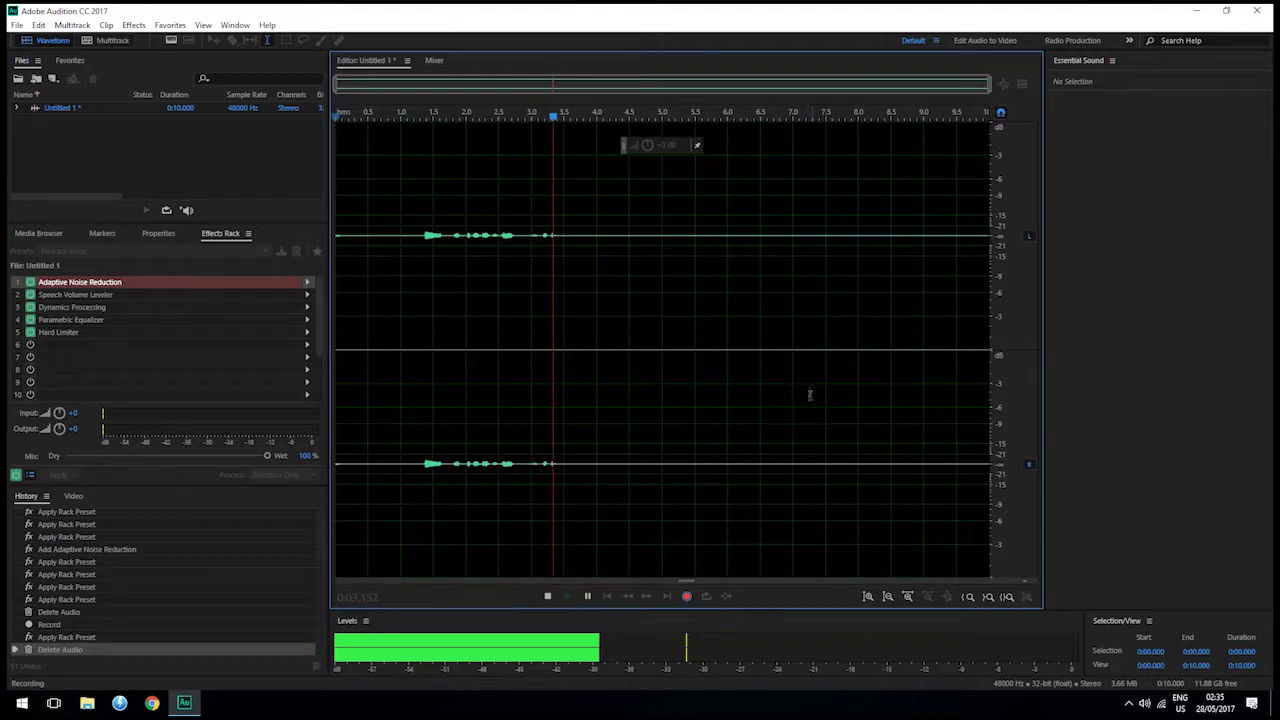
{"action": "left_click", "coordinate": [547, 596]}
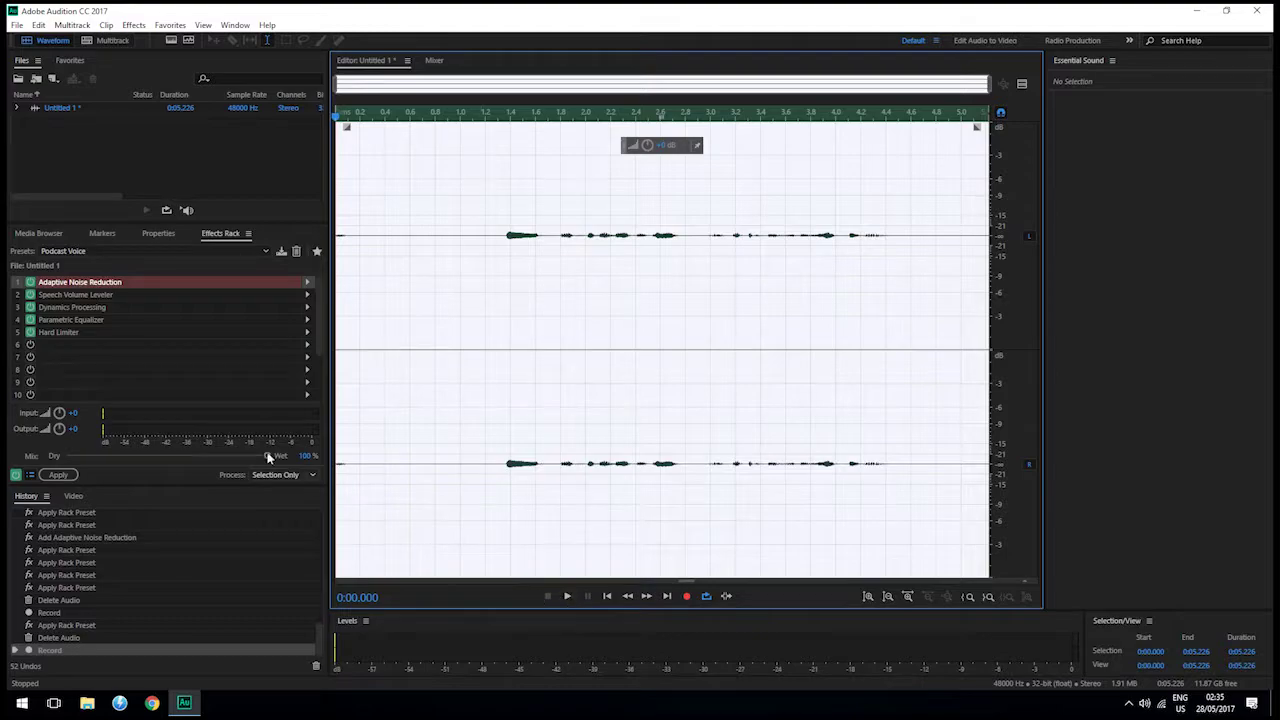
- Play back the recorded voice clip through the Podcast Voice rack preset, then stop playback
{"action": "left_click", "coordinate": [154, 251]}
{"action": "key", "text": "Escape"}
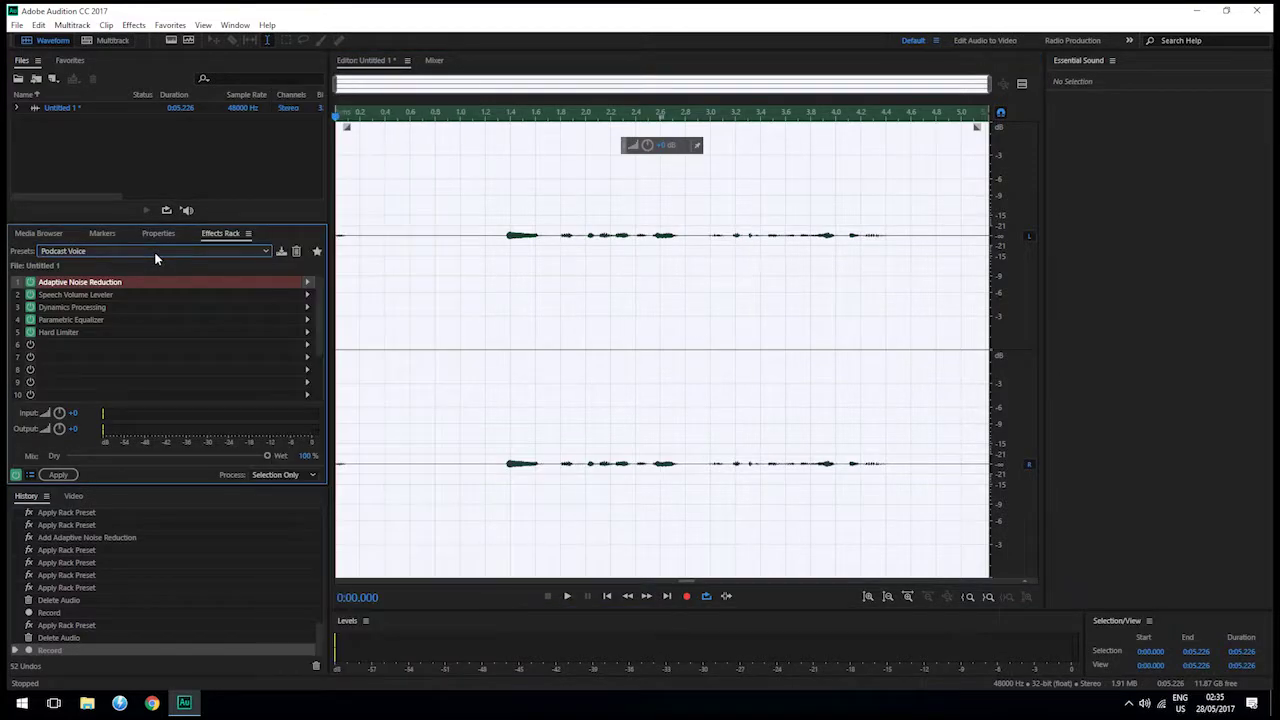
{"action": "left_click", "coordinate": [214, 251]}
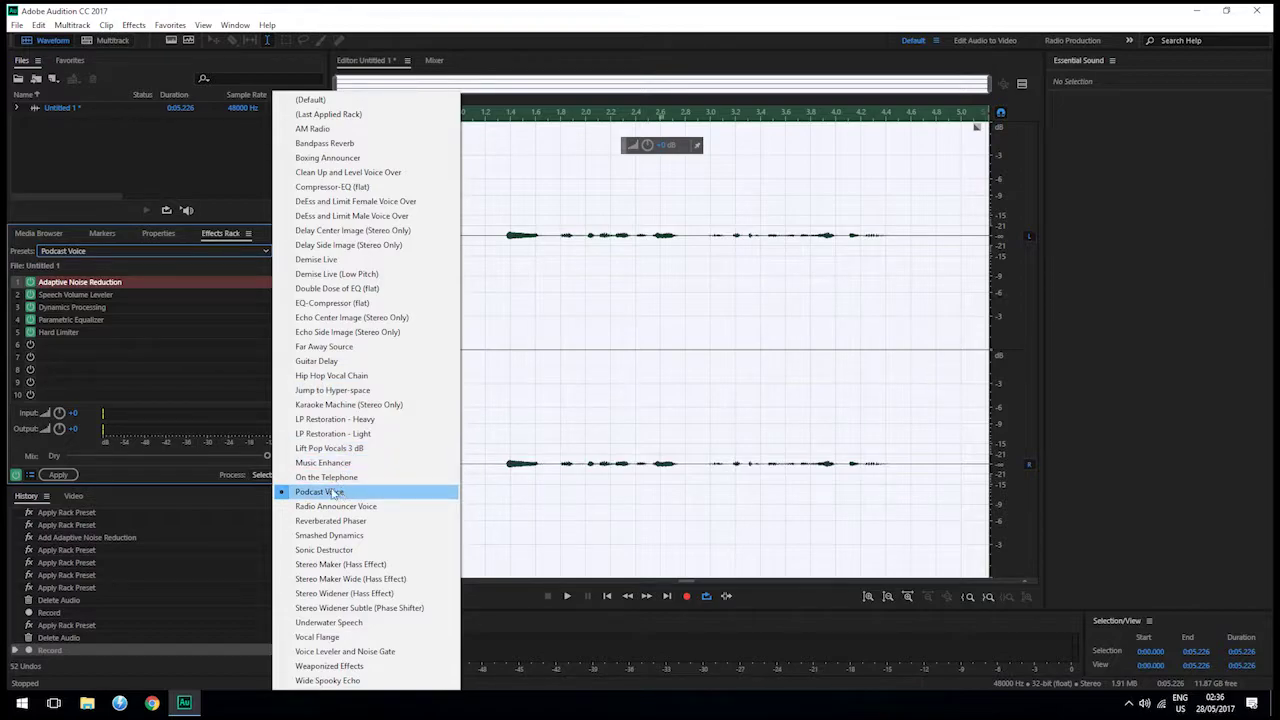
{"action": "left_click", "coordinate": [175, 368]}
{"action": "left_click", "coordinate": [171, 336]}
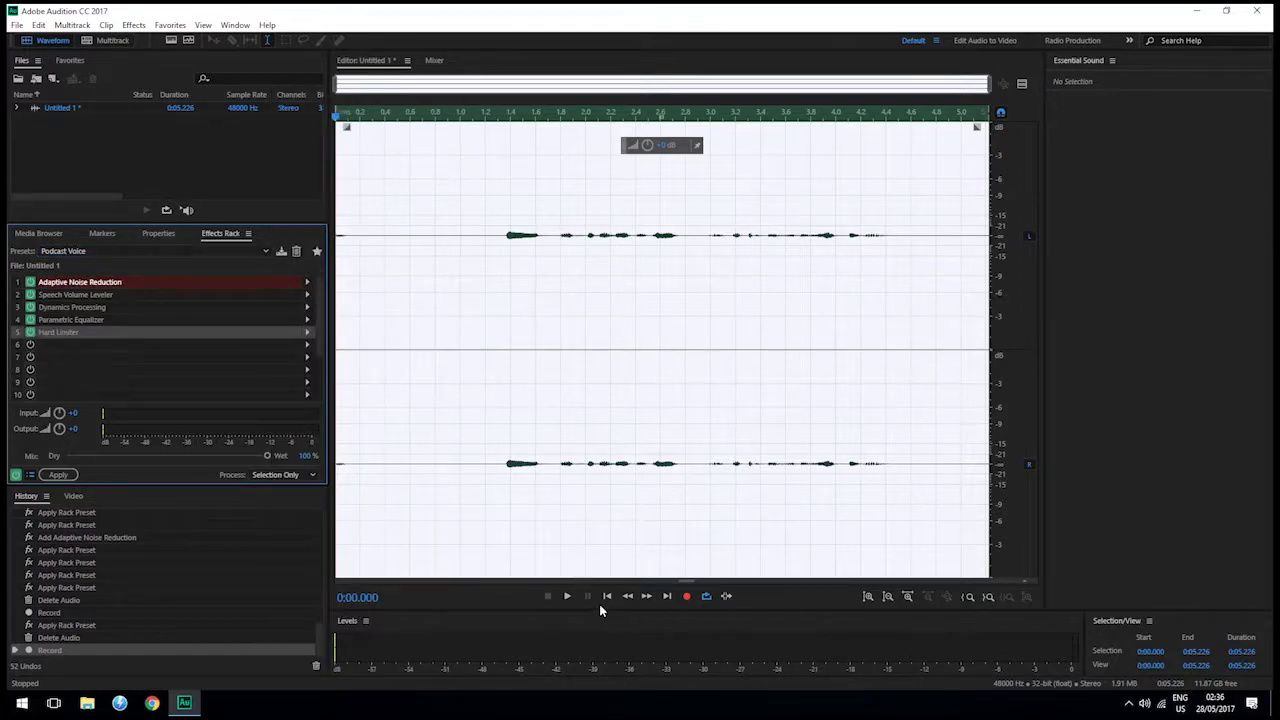
{"action": "left_click", "coordinate": [568, 596]}
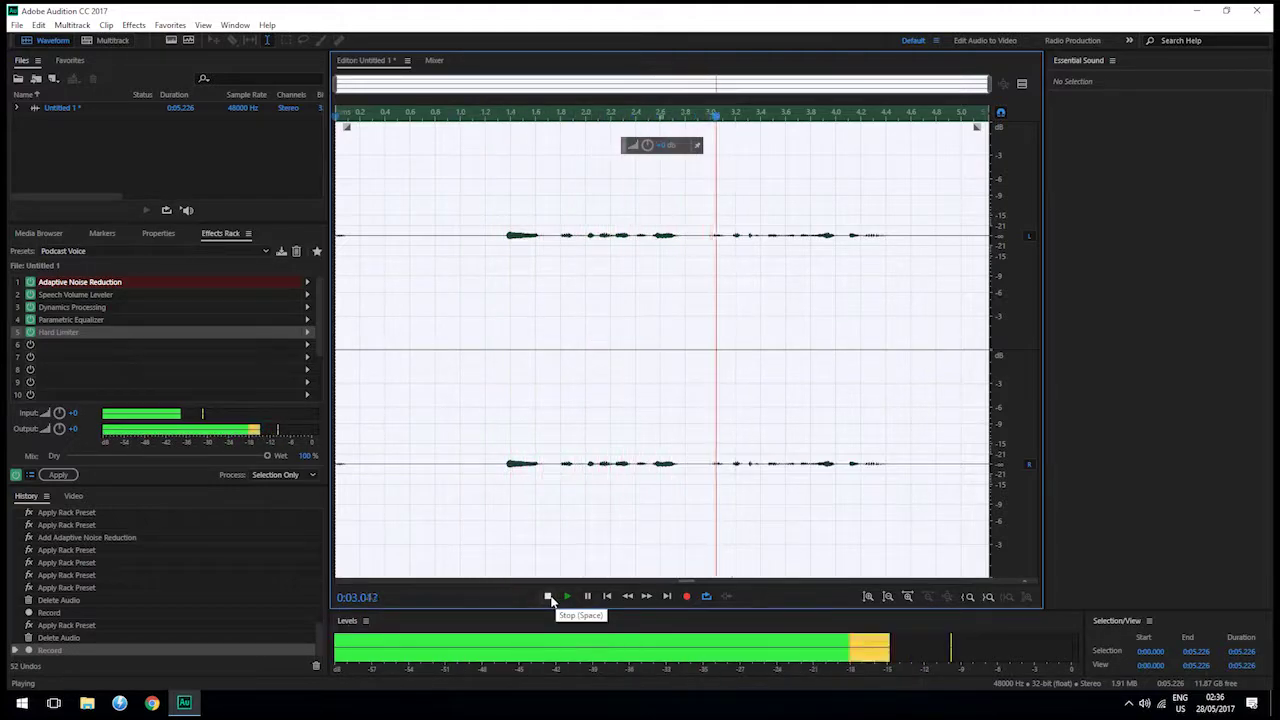
{"action": "left_click", "coordinate": [549, 597]}
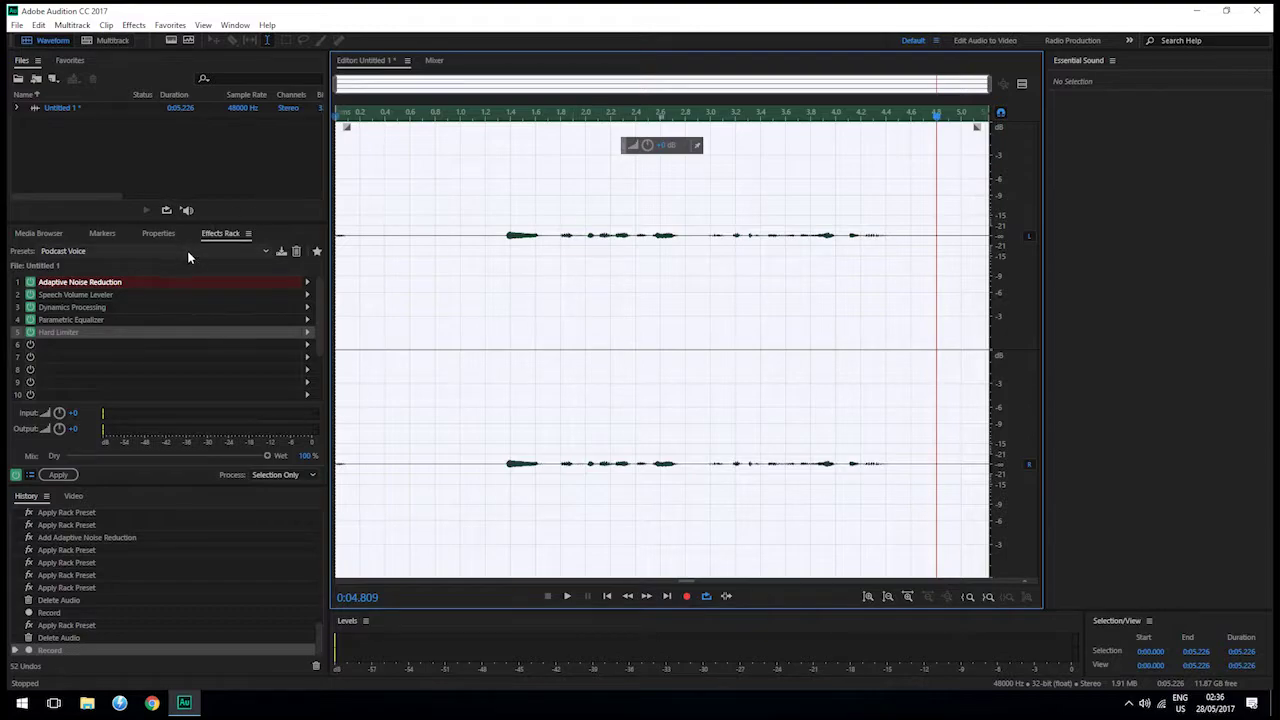
- Examine the available rack presets and the effect slots that the Podcast Voice preset fills
{"action": "left_click", "coordinate": [211, 260]}
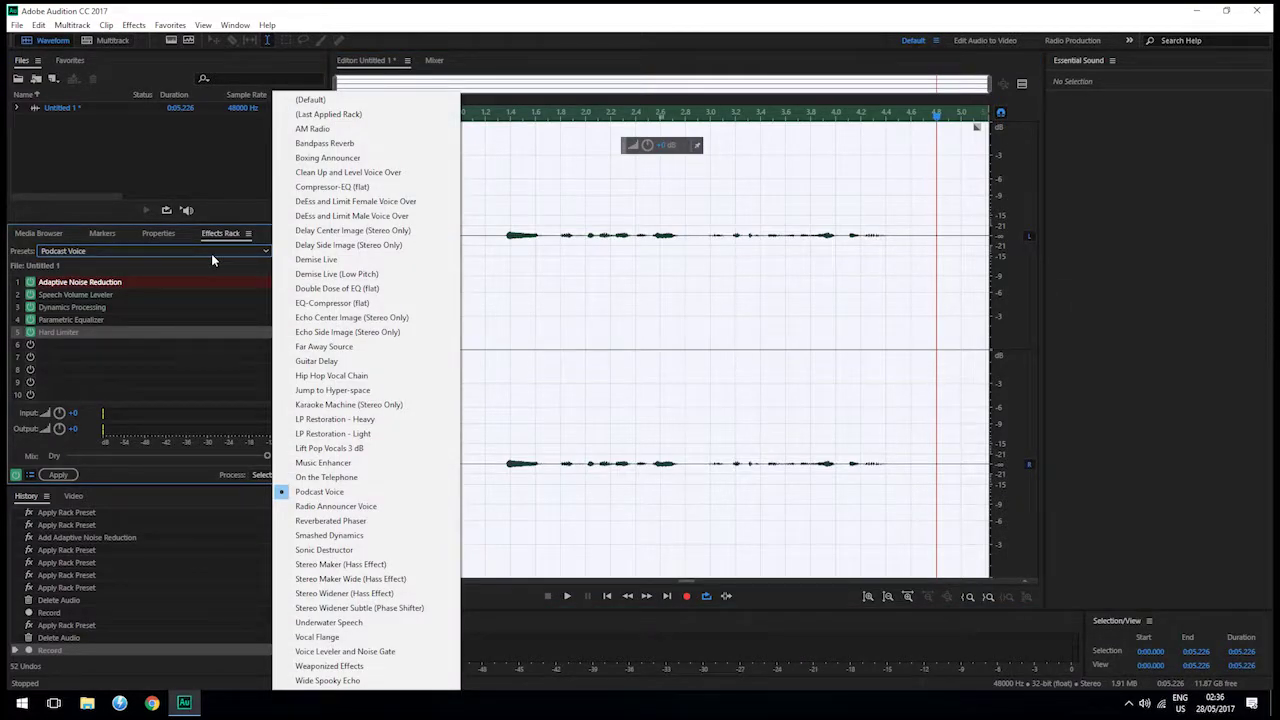
{"action": "left_click", "coordinate": [217, 257]}
{"action": "left_click", "coordinate": [217, 257]}
{"action": "left_click", "coordinate": [204, 253]}
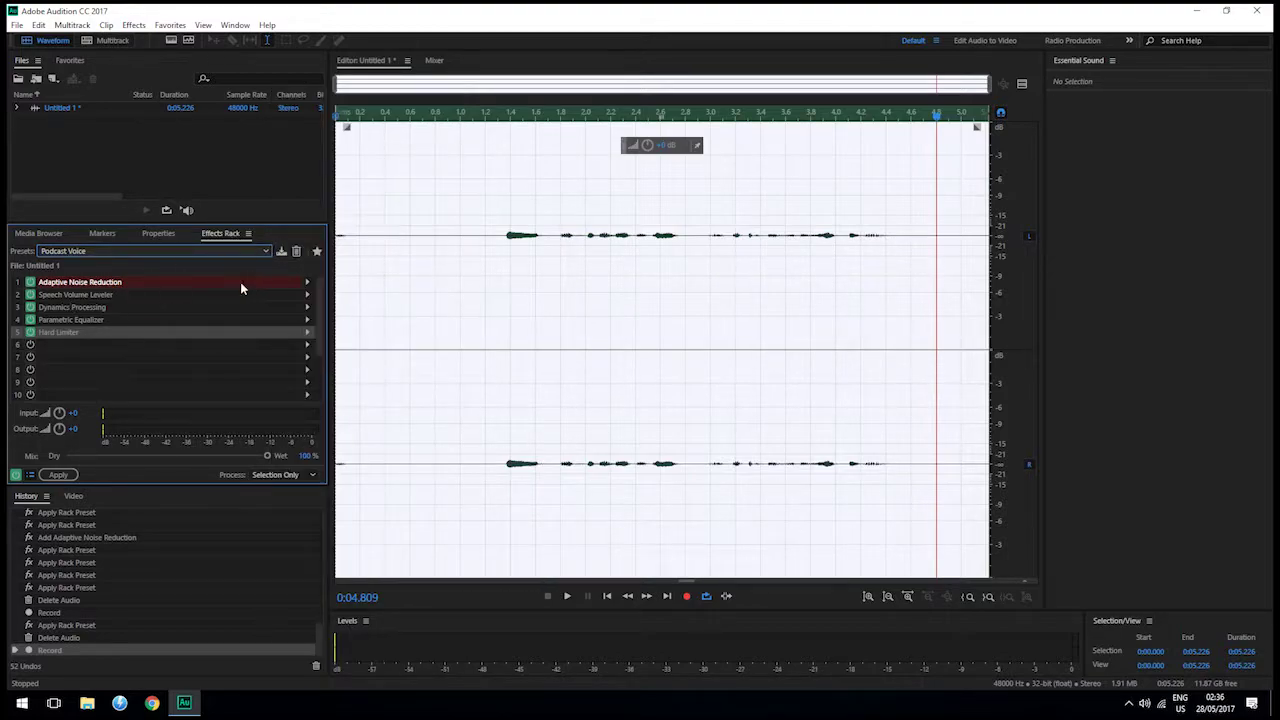
{"action": "left_click", "coordinate": [320, 308]}
{"action": "left_click_drag", "start_coordinate": [320, 308], "coordinate": [320, 357]}
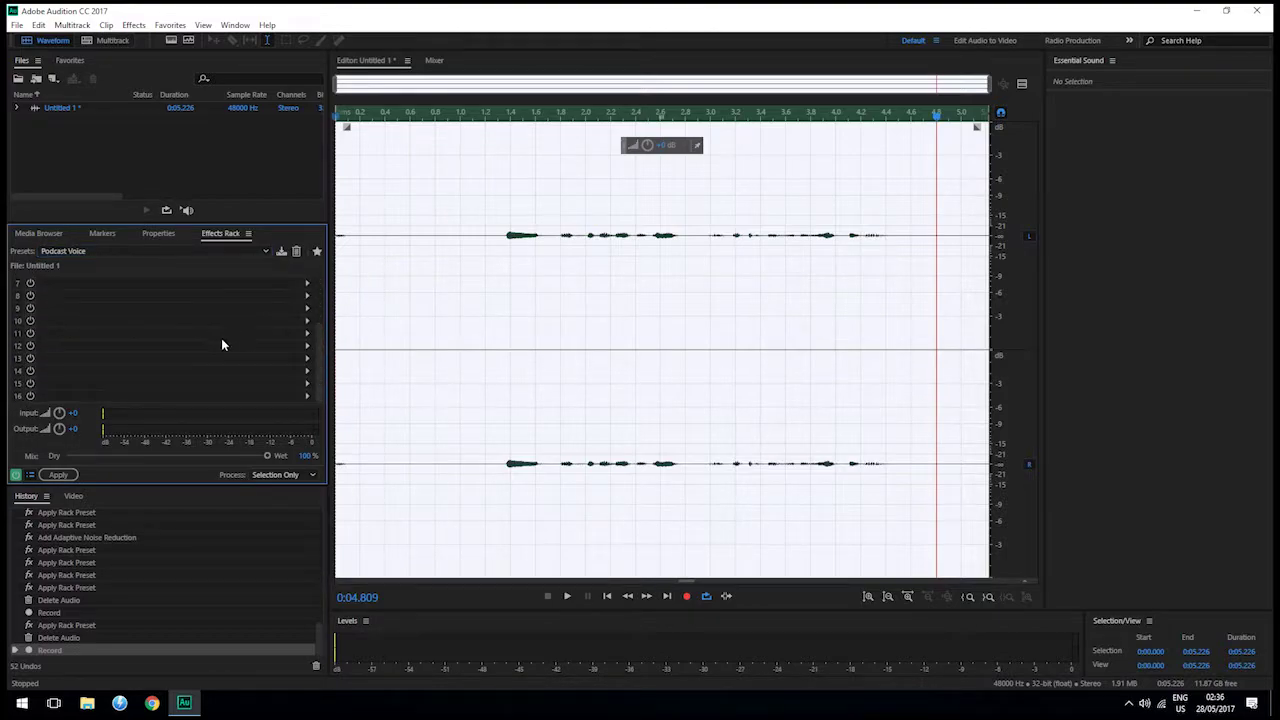
{"action": "scroll", "coordinate": [305, 332], "scroll_direction": "up", "scroll_amount": 2}
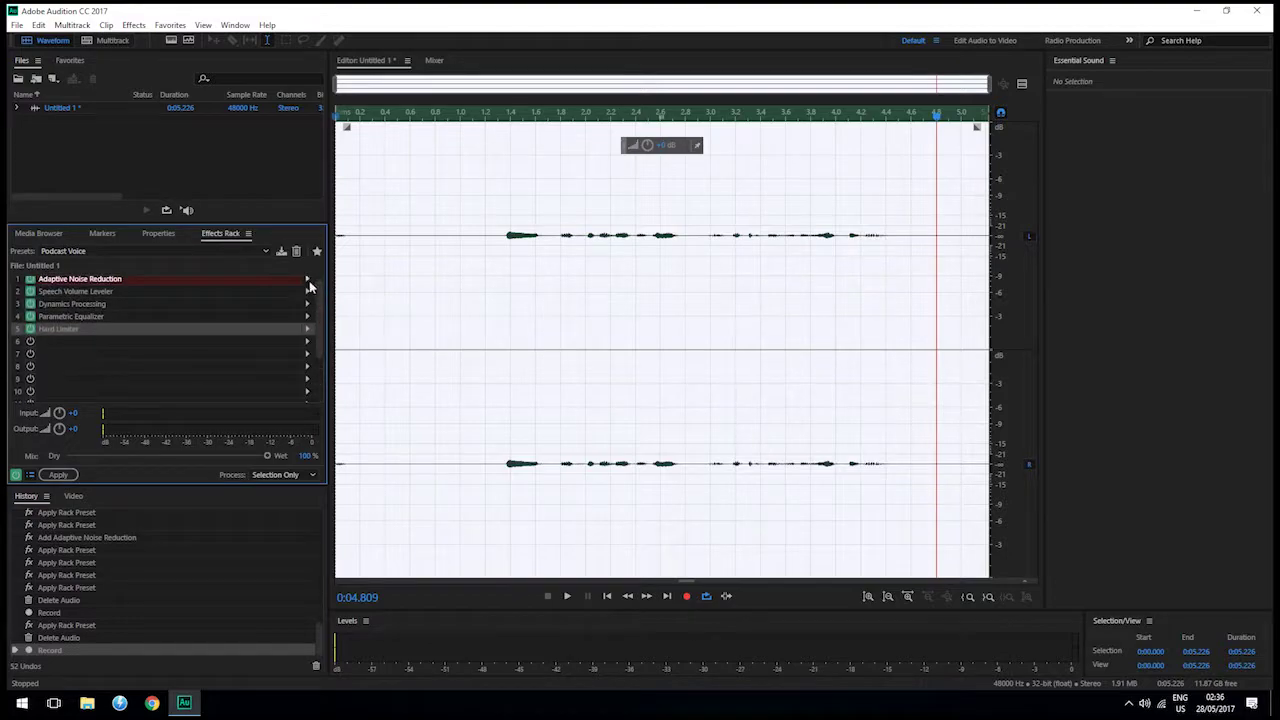
{"action": "mouse_move", "coordinate": [323, 299]}
{"action": "left_mouse_down"}
{"action": "mouse_move", "coordinate": [324, 360]}
{"action": "mouse_move", "coordinate": [328, 284]}
{"action": "mouse_move", "coordinate": [320, 341]}
{"action": "mouse_move", "coordinate": [322, 300]}
{"action": "left_mouse_up"}
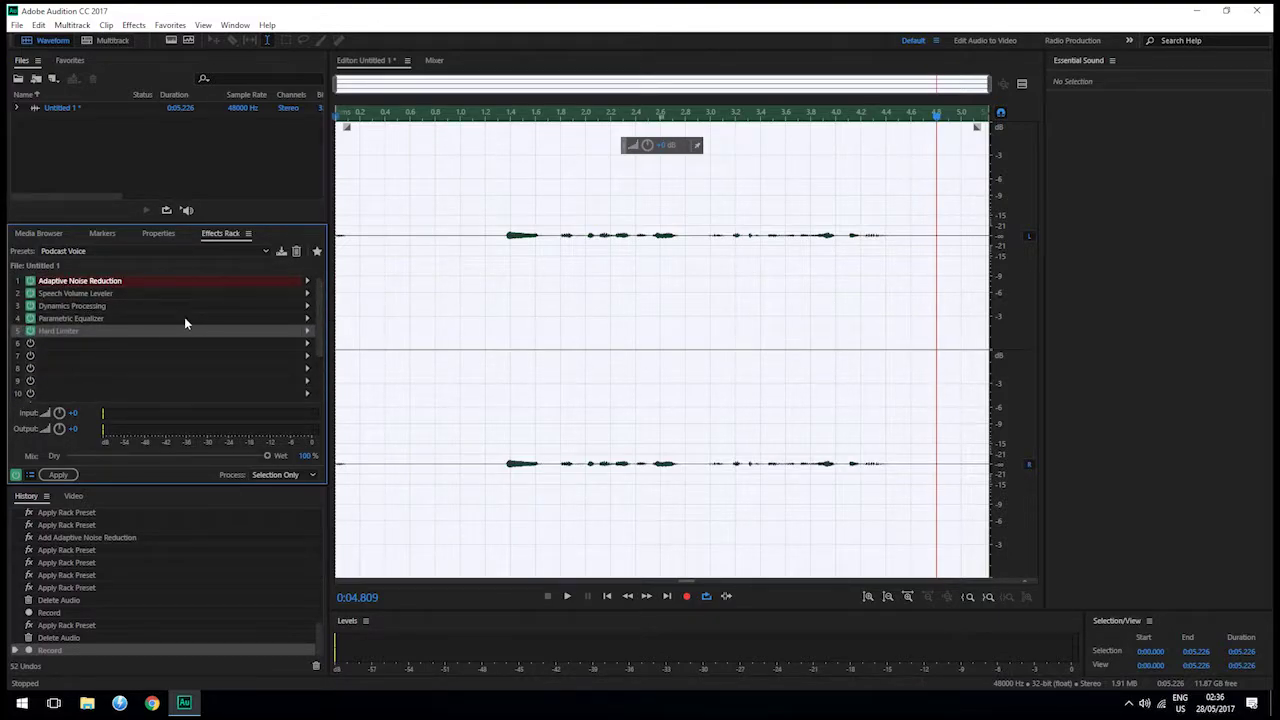
{"action": "left_click_drag", "start_coordinate": [320, 287], "coordinate": [320, 285]}
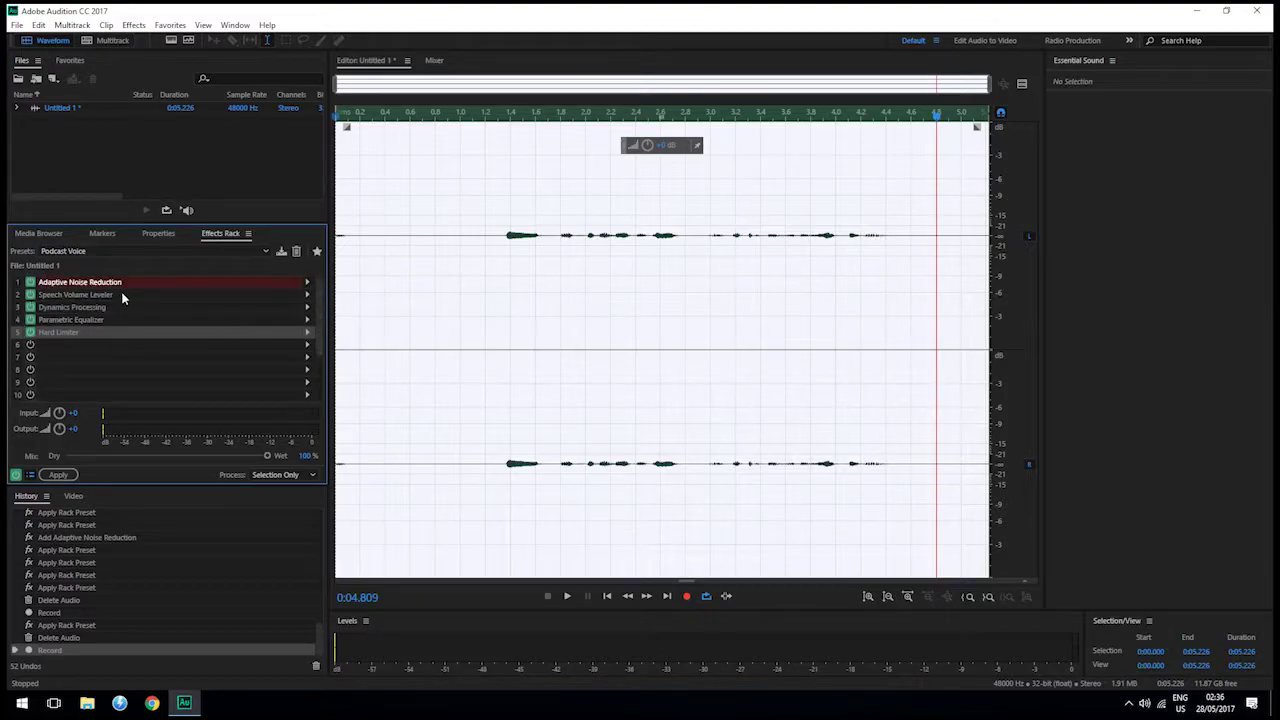
- Apply the Radio Announcer Voice preset to the effects rack of Untitled 1
{"action": "left_click", "coordinate": [155, 254]}
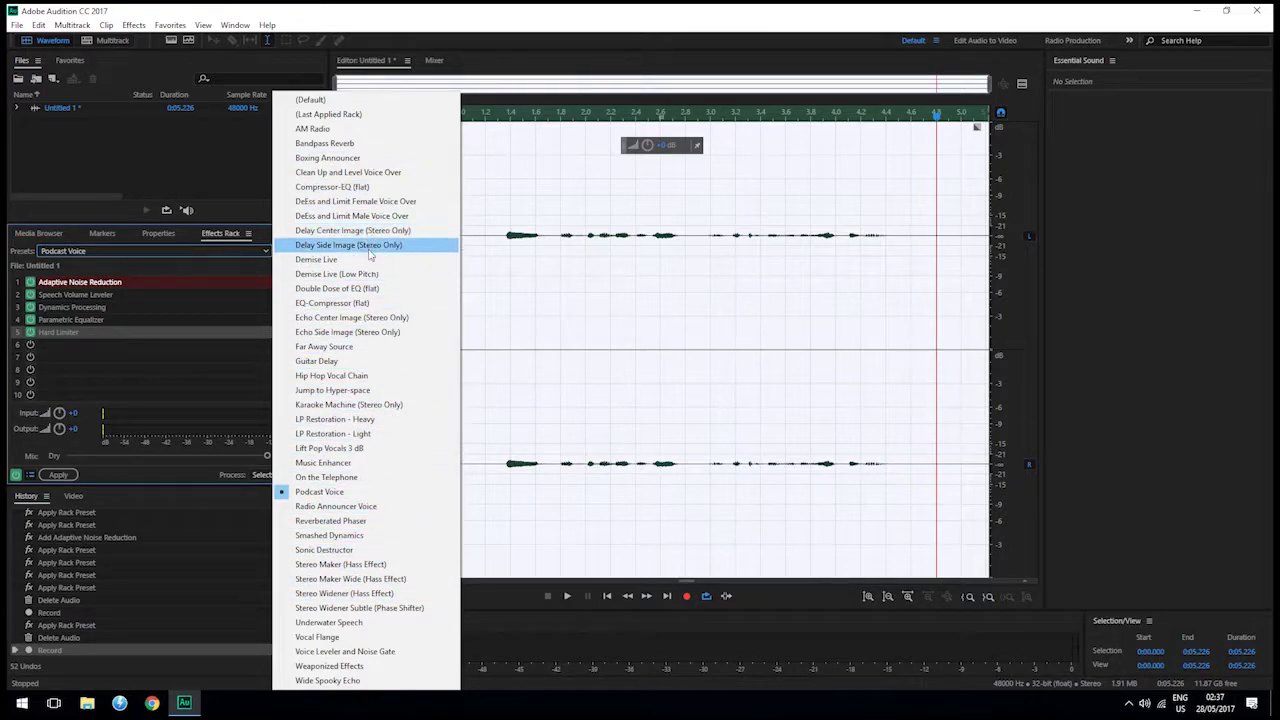
{"action": "left_click", "coordinate": [215, 252]}
{"action": "left_click", "coordinate": [214, 251]}
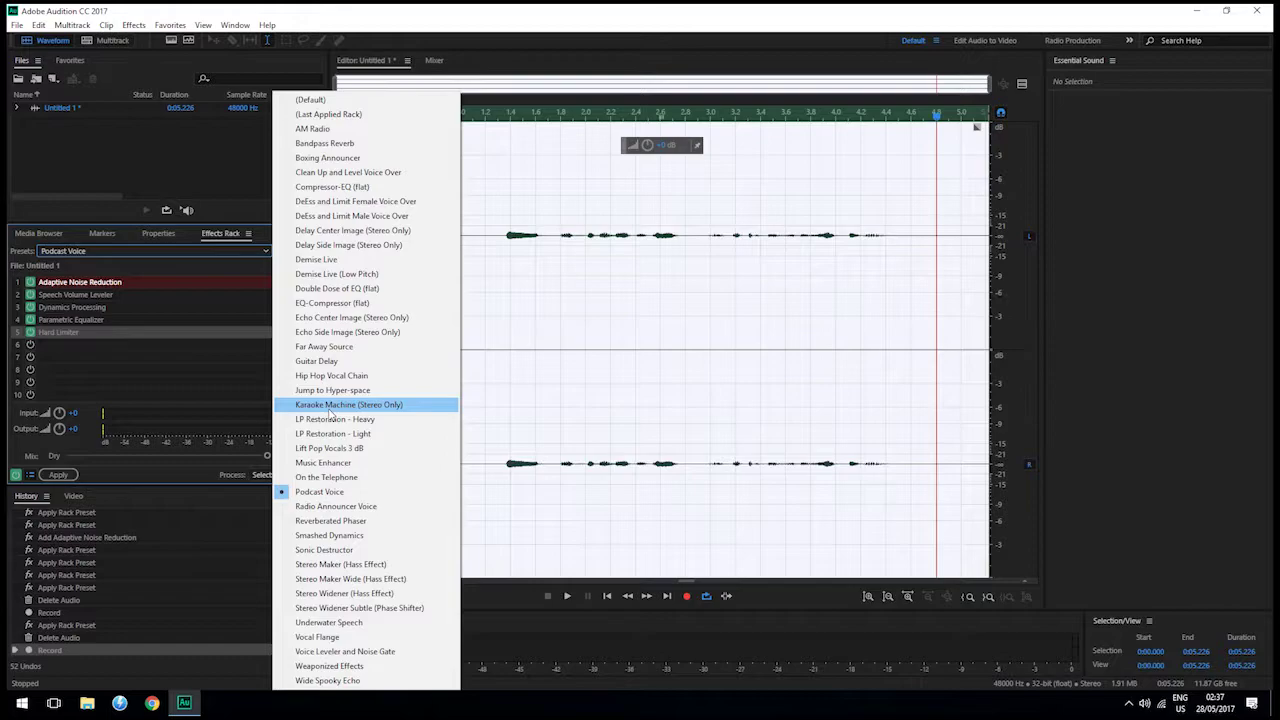
{"action": "left_click", "coordinate": [335, 506]}
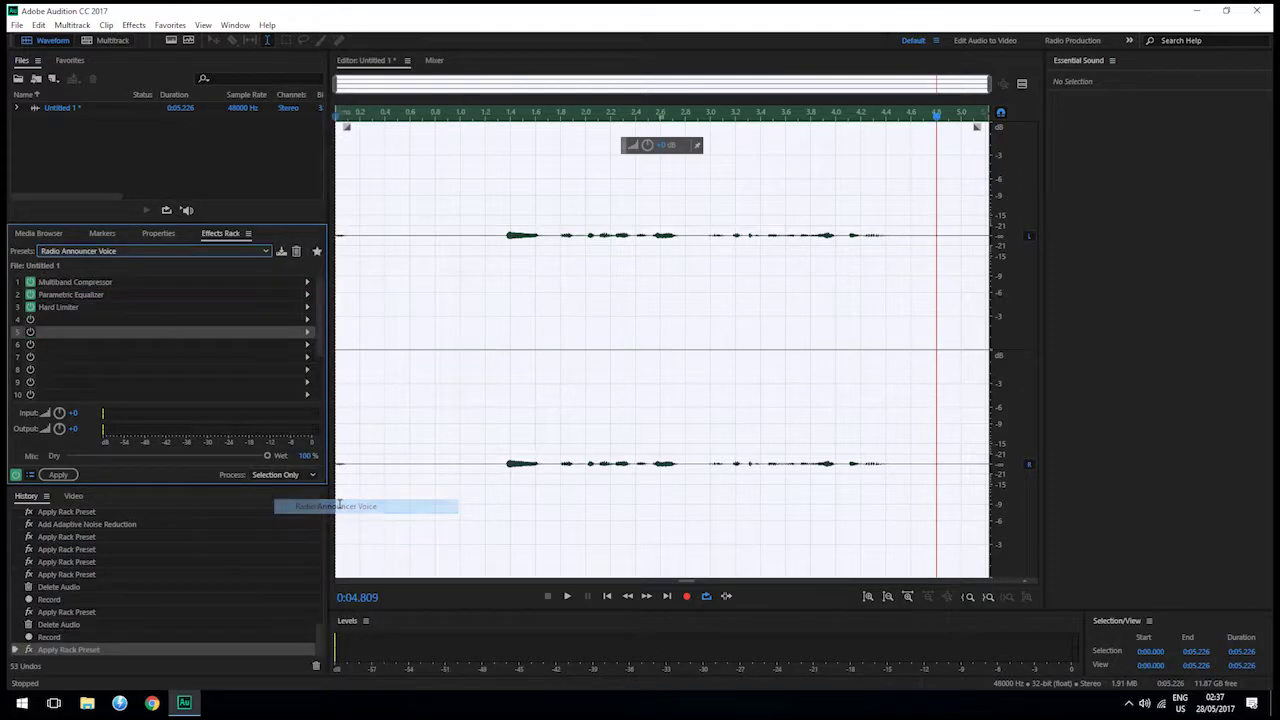
{"action": "left_click", "coordinate": [93, 315]}
{"action": "left_click", "coordinate": [141, 284]}
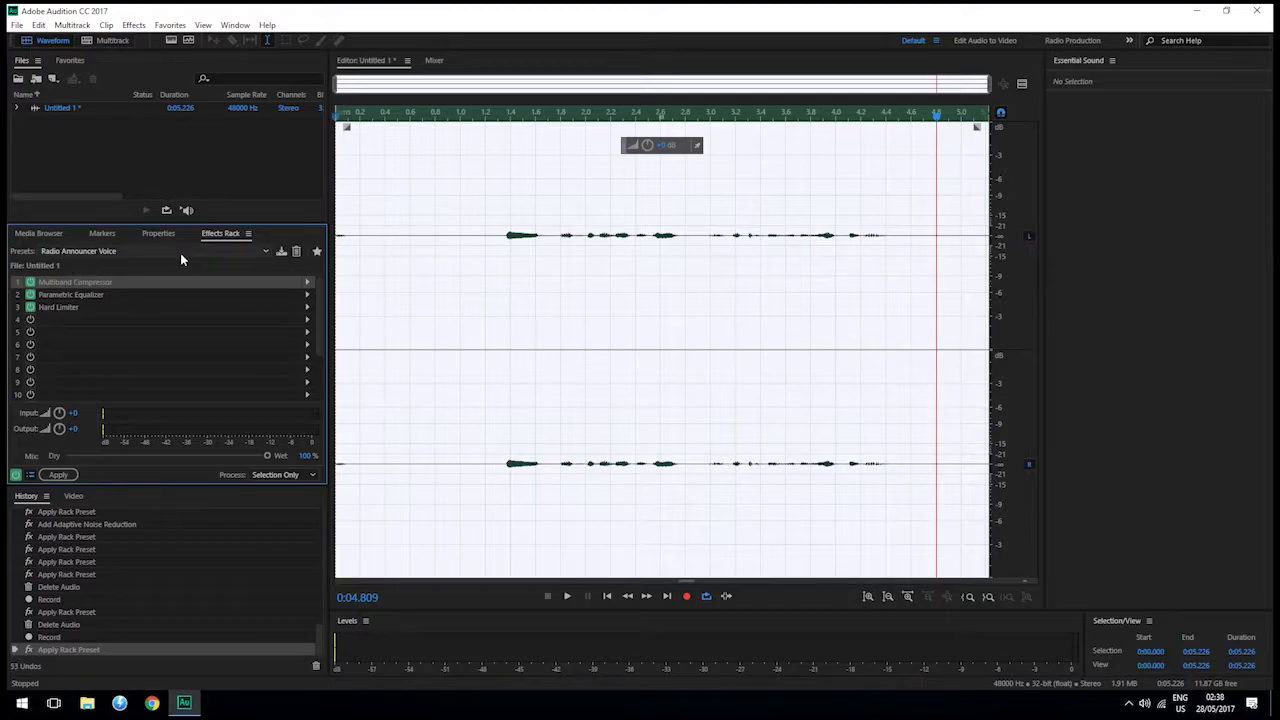
- Play back the voice clip through the Radio Announcer Voice preset
{"action": "left_click", "coordinate": [305, 322]}
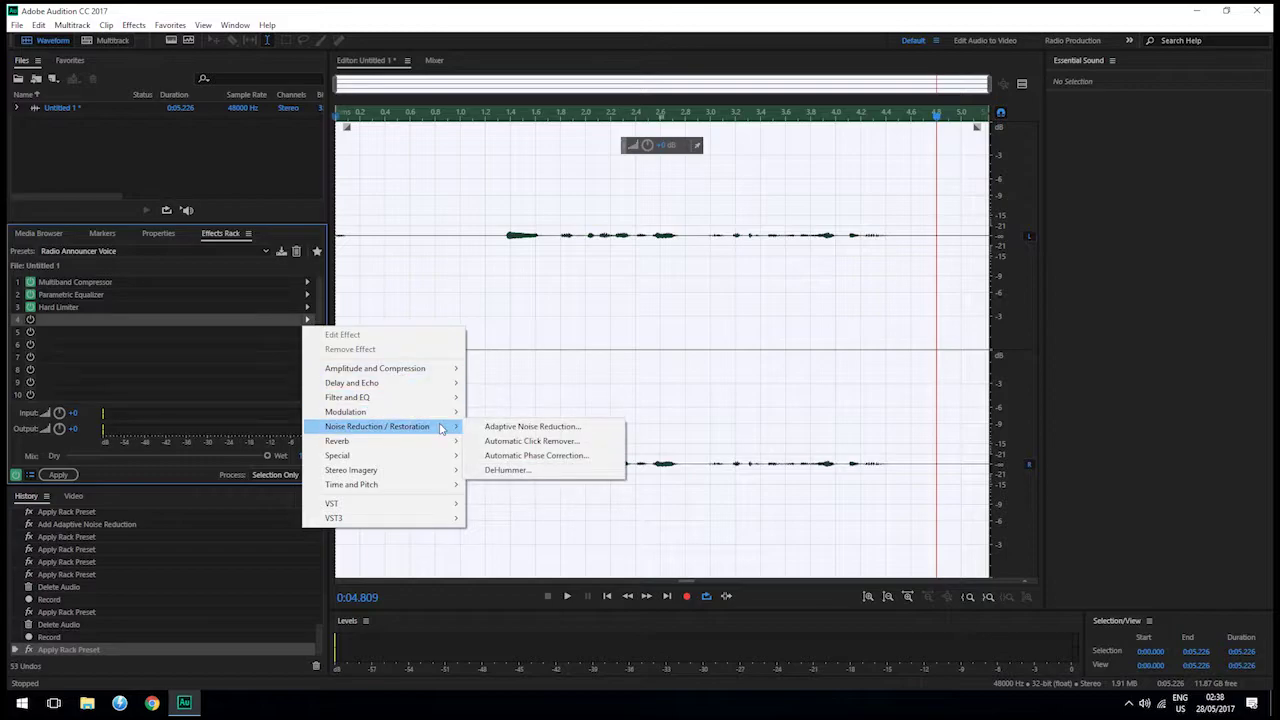
{"action": "left_click", "coordinate": [124, 312]}
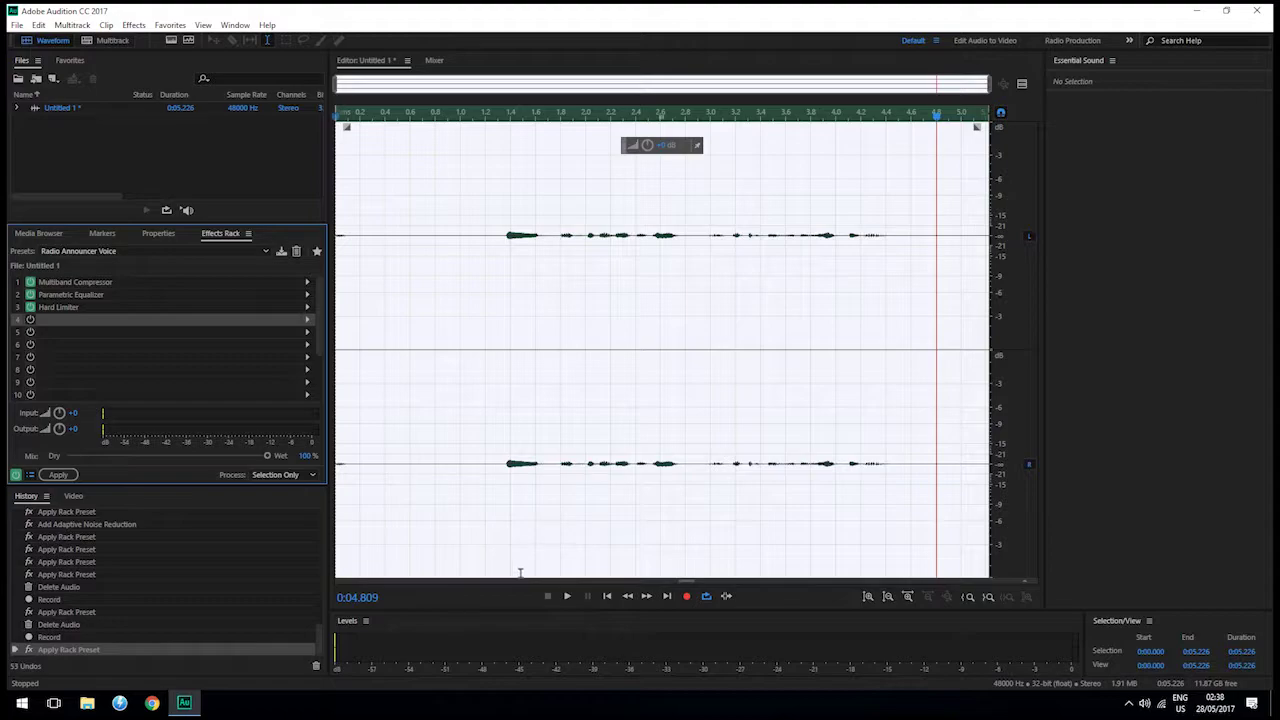
{"action": "left_click", "coordinate": [566, 598]}
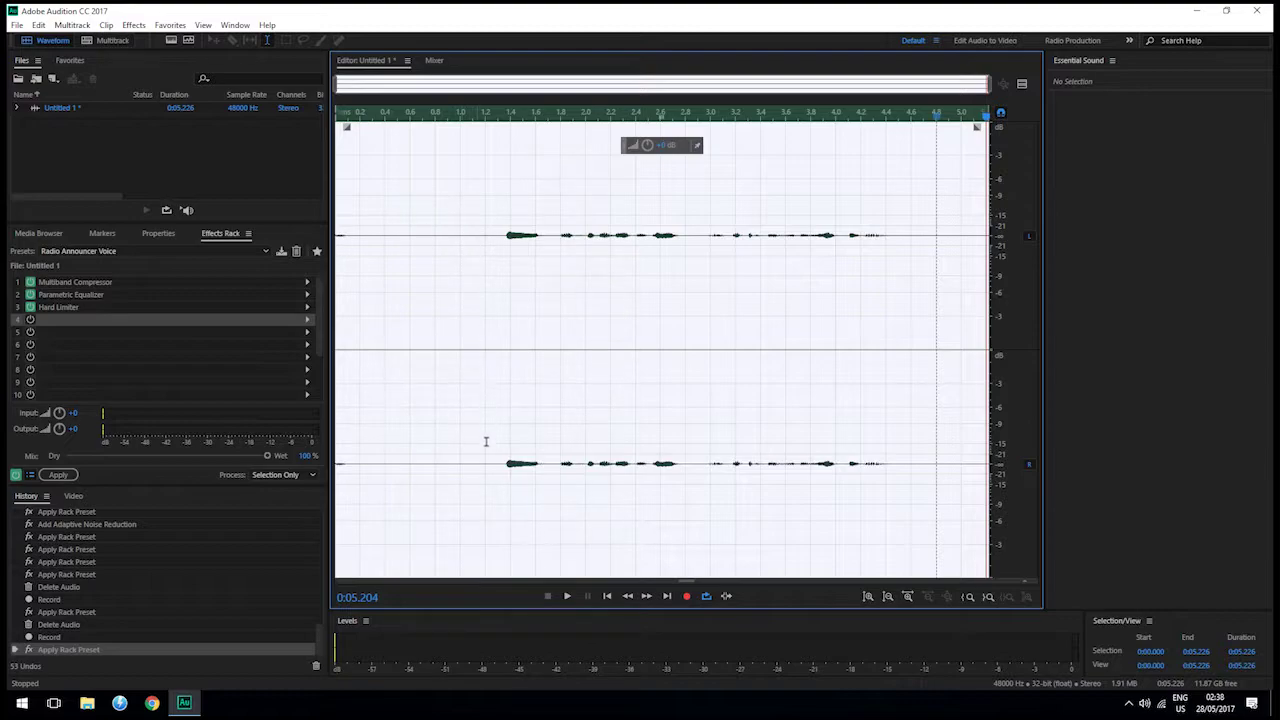
- Add the Adaptive Noise Reduction effect to slot 4 of the effects rack and place its settings window over the waveform
{"action": "left_click", "coordinate": [308, 322]}
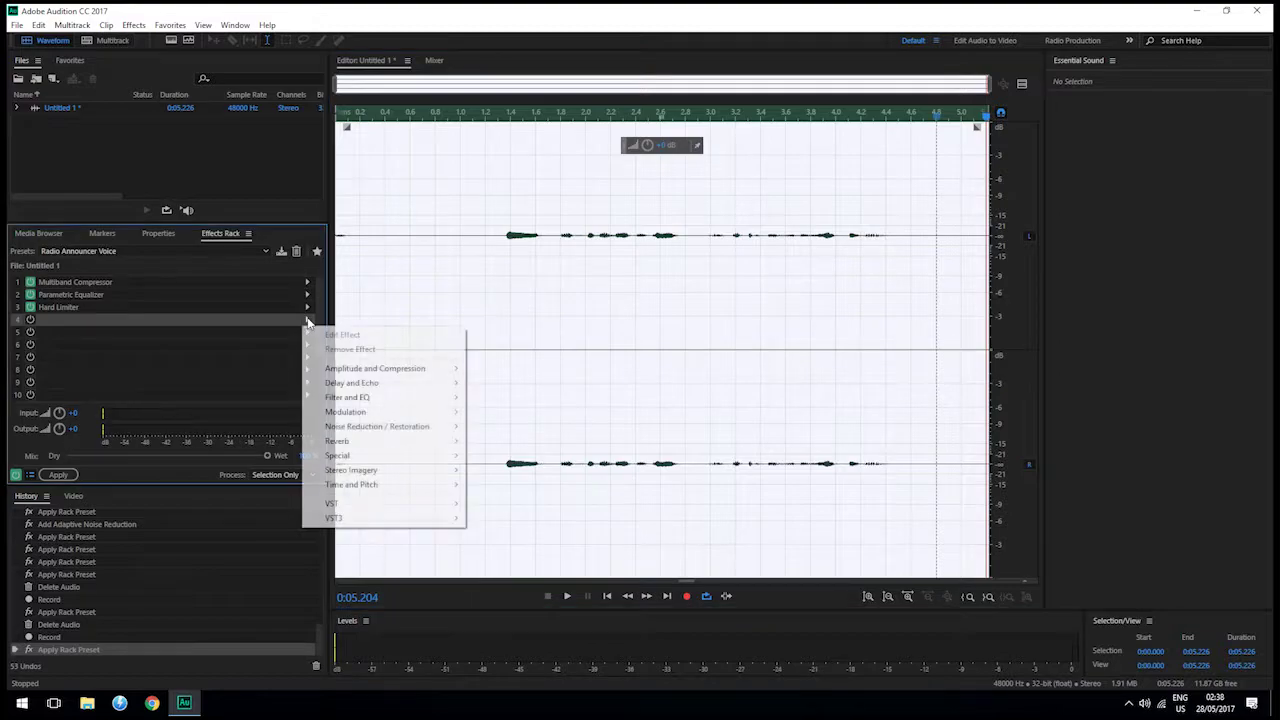
{"action": "mouse_move", "coordinate": [415, 429]}
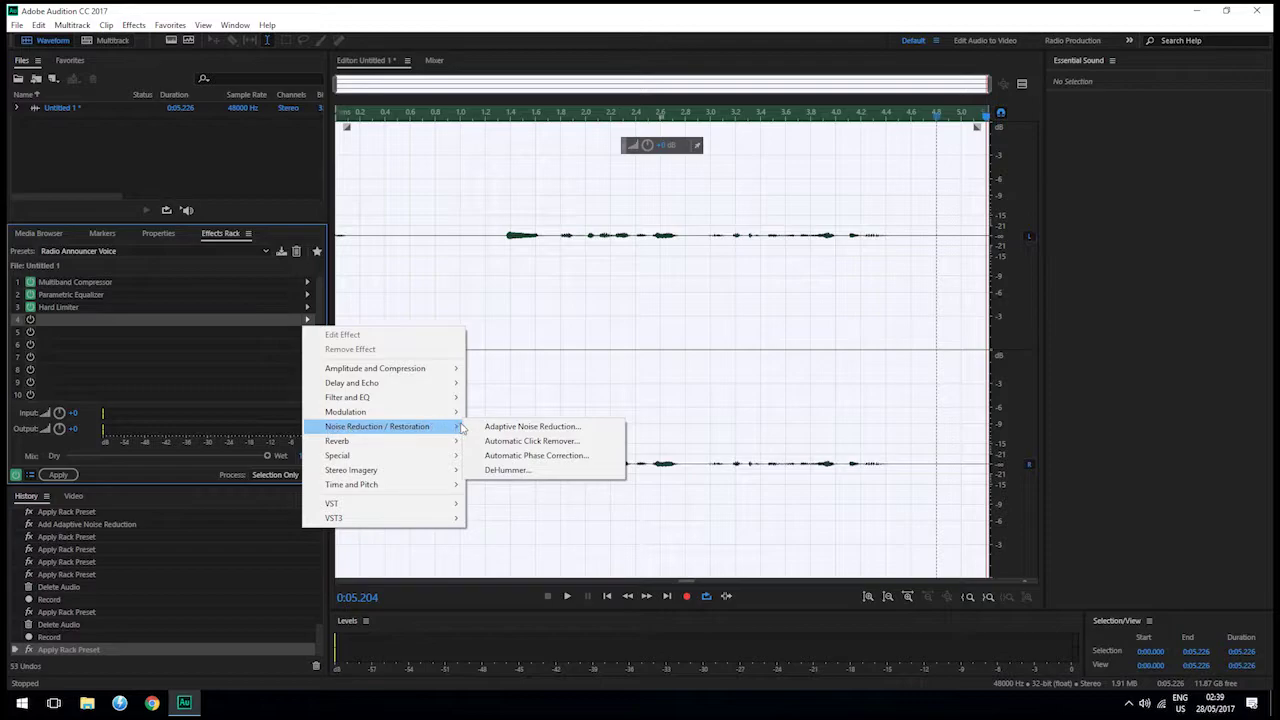
{"action": "left_click", "coordinate": [575, 427]}
{"action": "left_click_drag", "start_coordinate": [651, 222], "coordinate": [530, 300]}
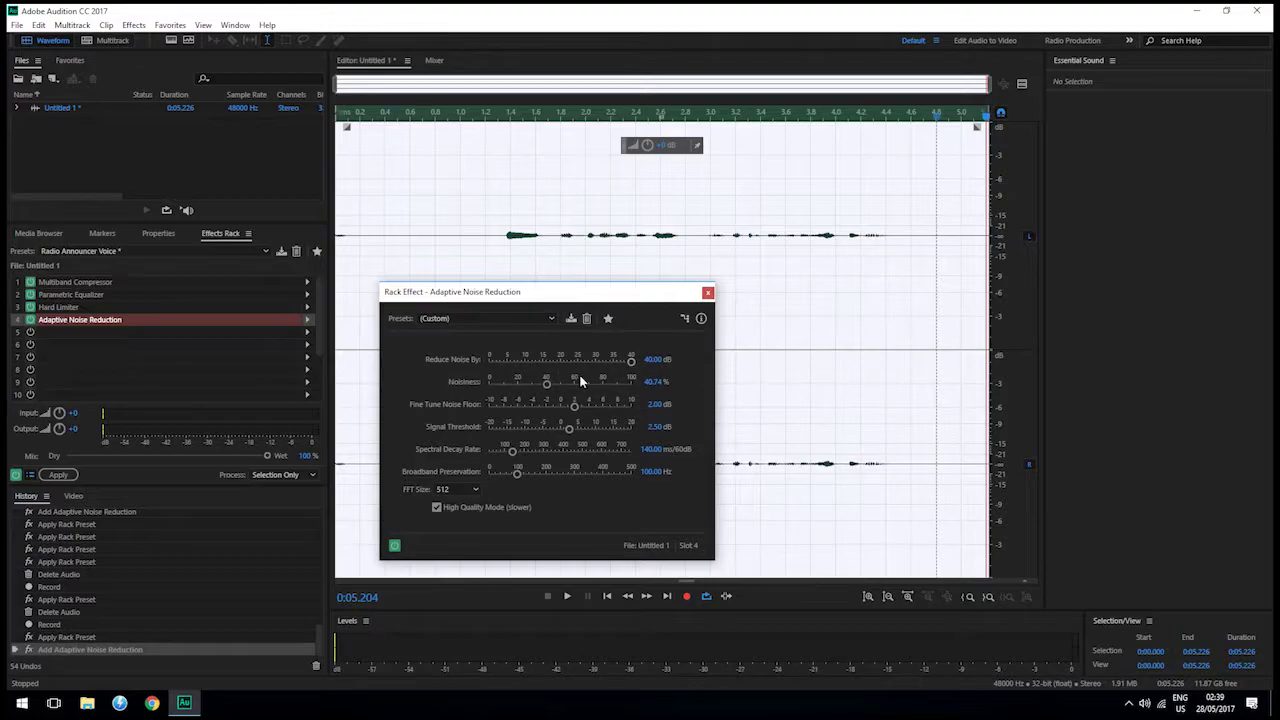
{"action": "left_click_drag", "start_coordinate": [605, 296], "coordinate": [856, 296]}
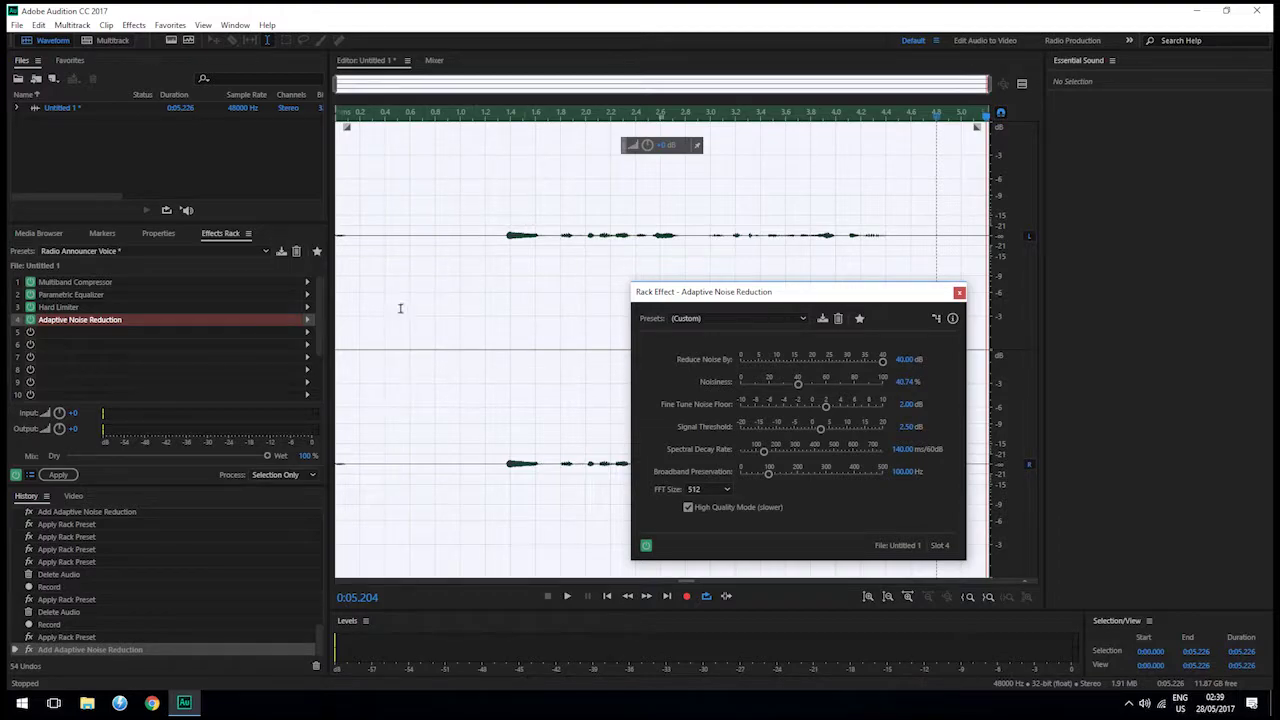
{"action": "left_click_drag", "start_coordinate": [718, 300], "coordinate": [587, 234]}
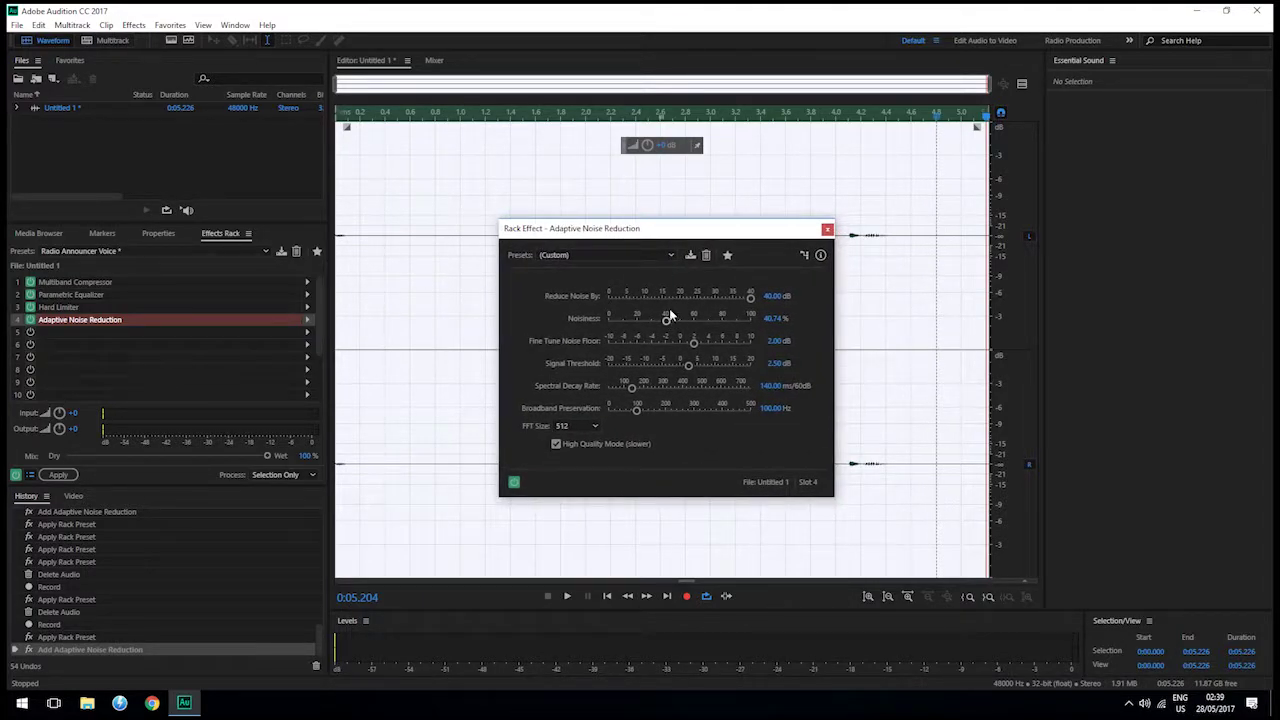
{"action": "left_click_drag", "start_coordinate": [672, 240], "coordinate": [617, 225]}
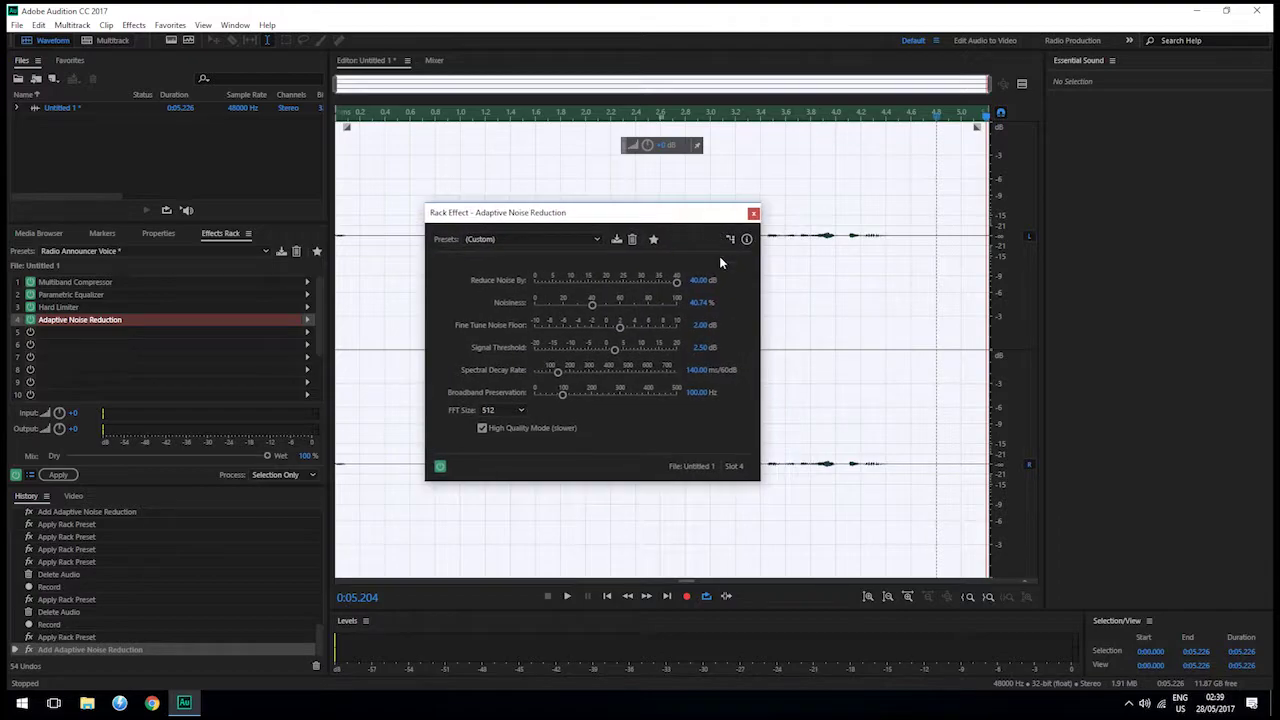
- Review the Adaptive Noise Reduction settings in slot 4 and close the effect's window
{"action": "left_click_drag", "start_coordinate": [612, 220], "coordinate": [676, 232]}
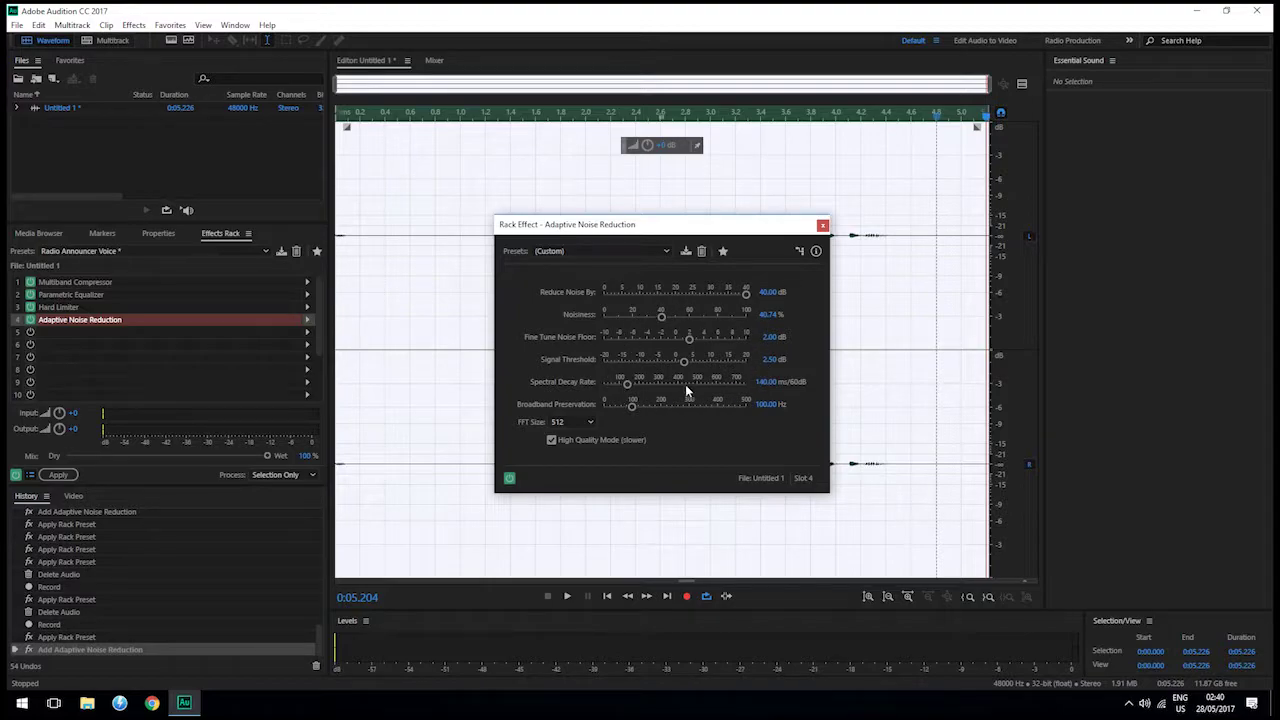
{"action": "left_click_drag", "start_coordinate": [755, 231], "coordinate": [745, 233]}
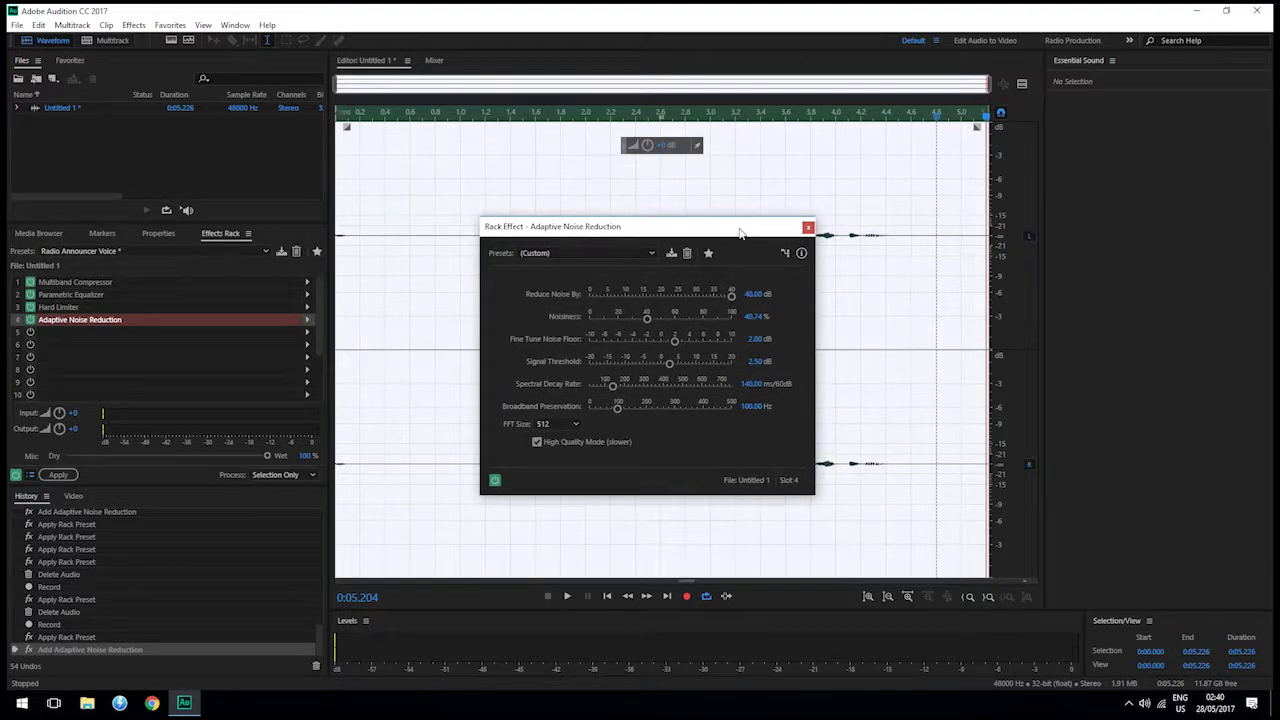
{"action": "left_click", "coordinate": [812, 226]}
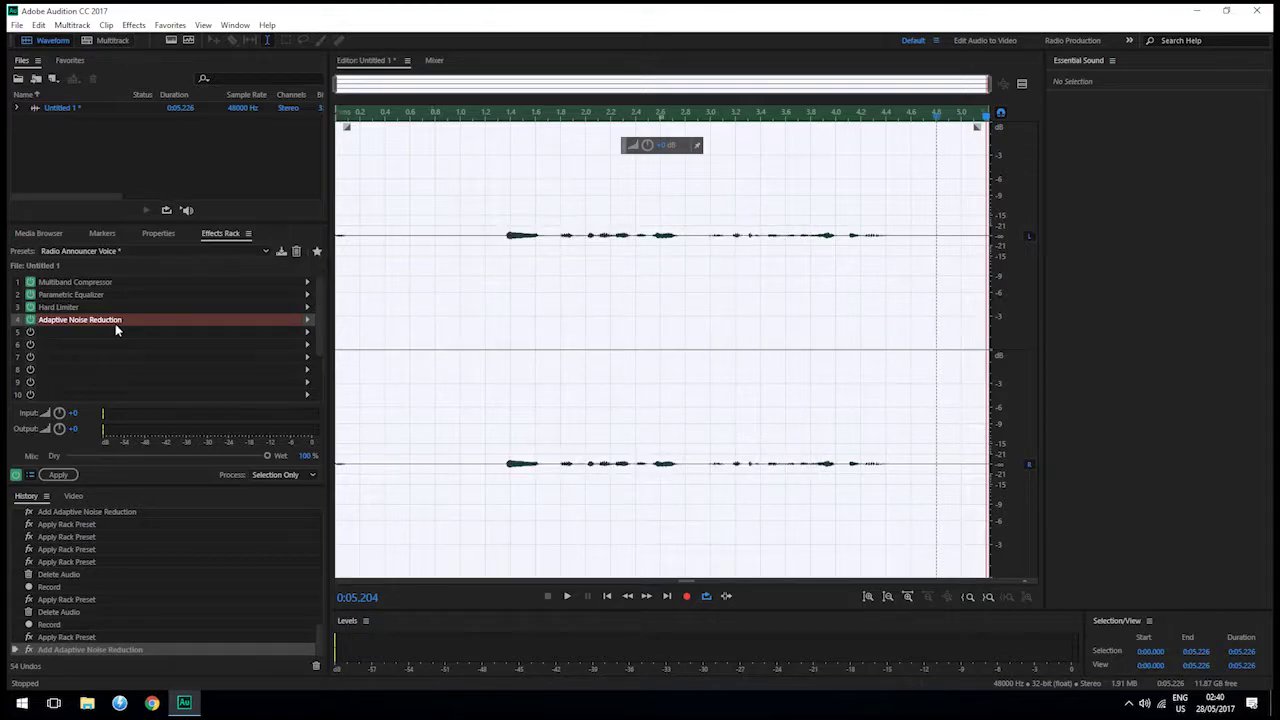
{"action": "left_click", "coordinate": [309, 325]}
{"action": "left_click", "coordinate": [336, 333]}
{"action": "left_click_drag", "start_coordinate": [647, 231], "coordinate": [585, 238]}
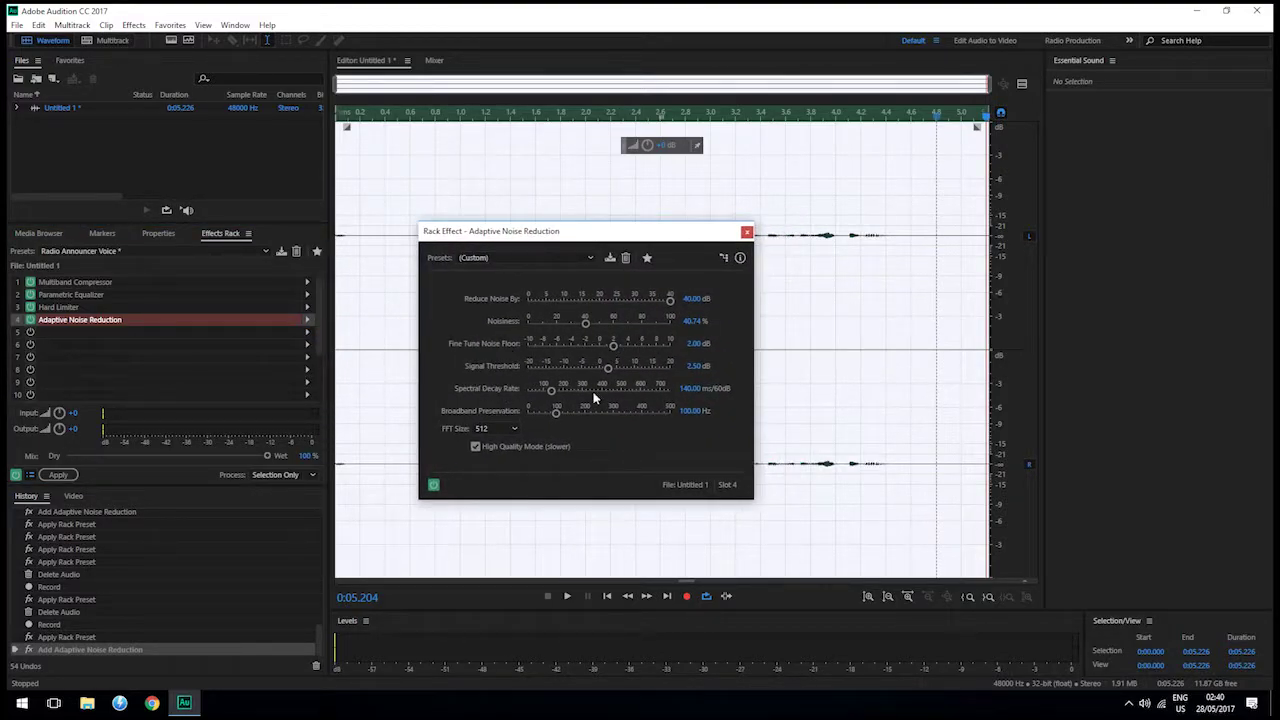
{"action": "left_click", "coordinate": [746, 232]}
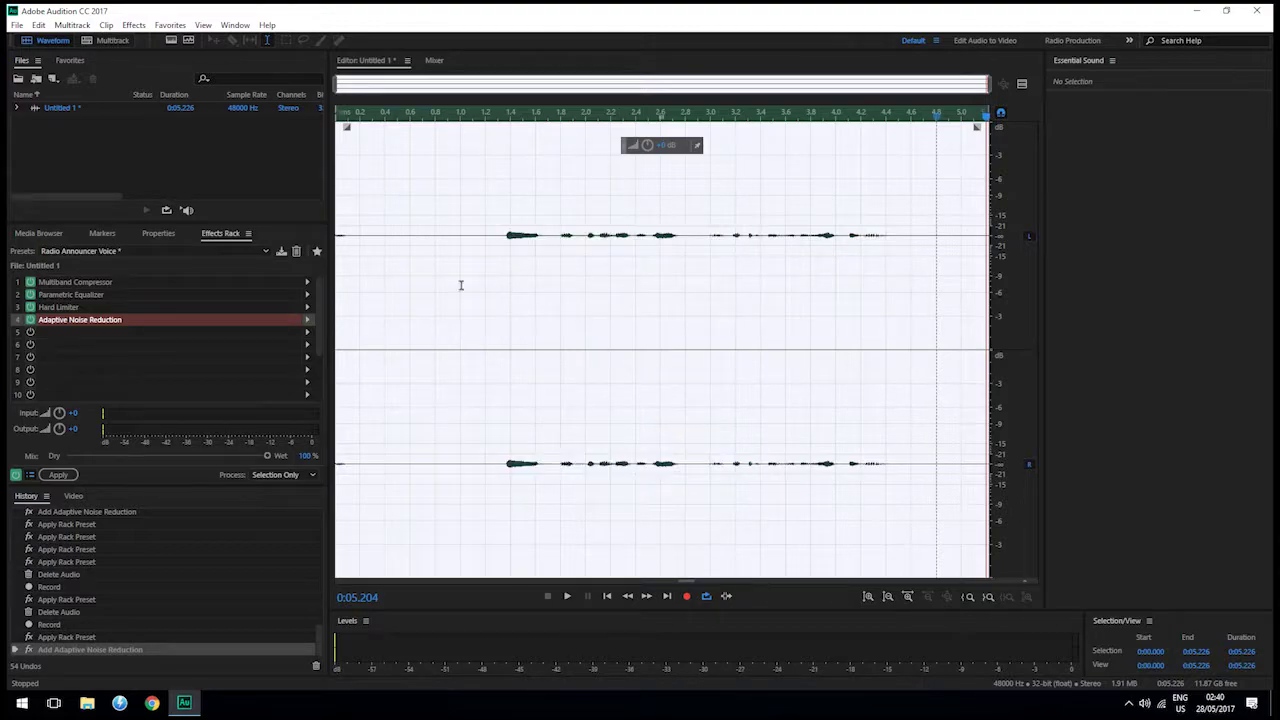
- Play back the voice clip through the Radio Announcer Voice rack with Adaptive Noise Reduction, and stop playback
{"action": "left_click", "coordinate": [567, 596]}
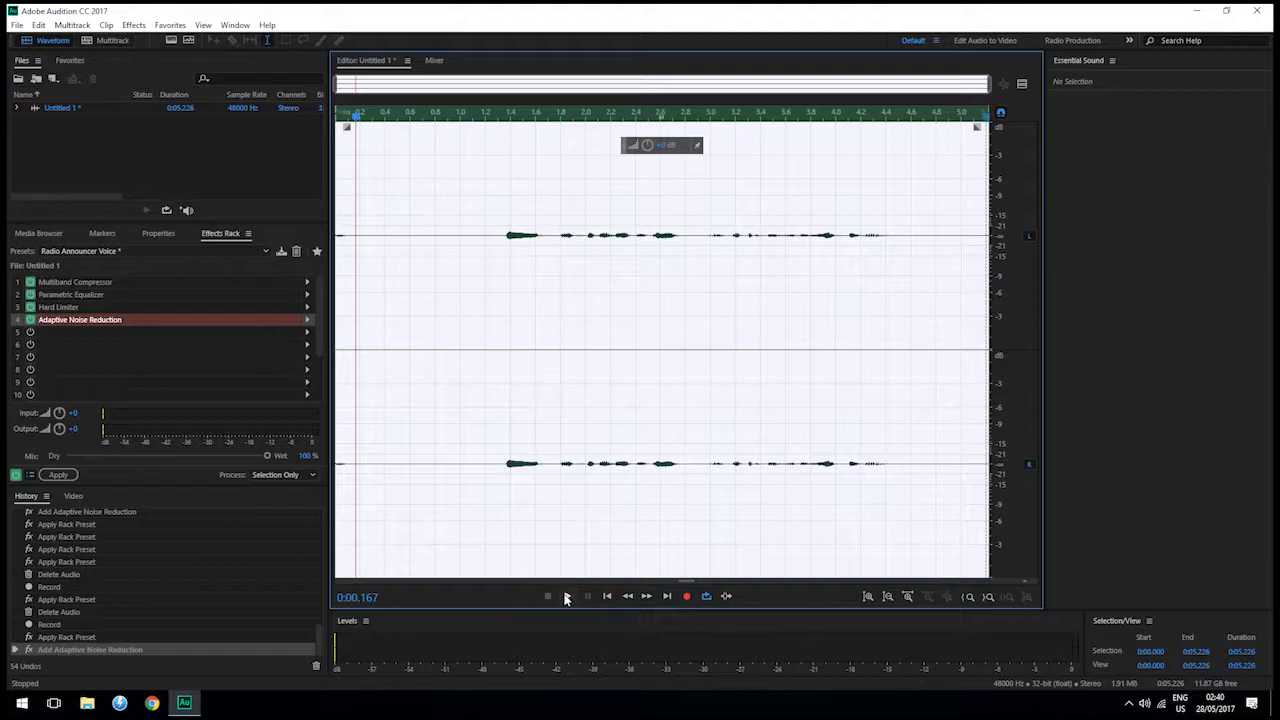
{"action": "left_click", "coordinate": [566, 597]}
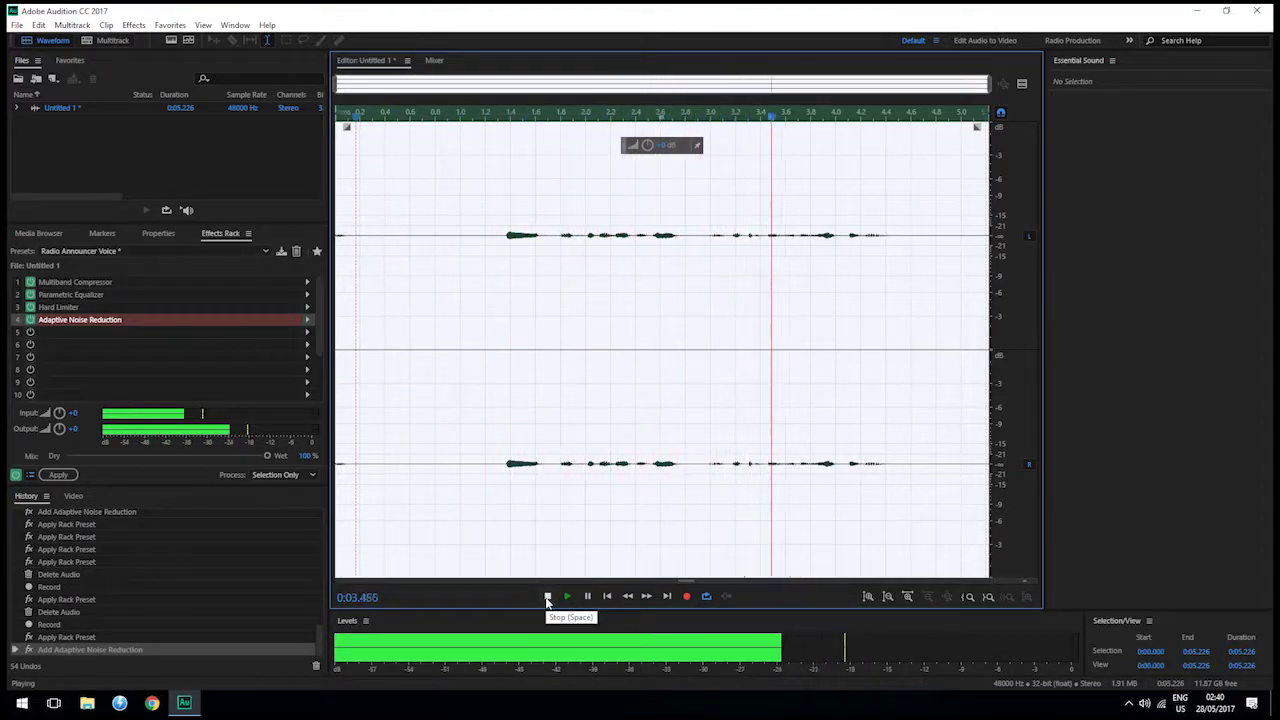
{"action": "left_click", "coordinate": [547, 597]}
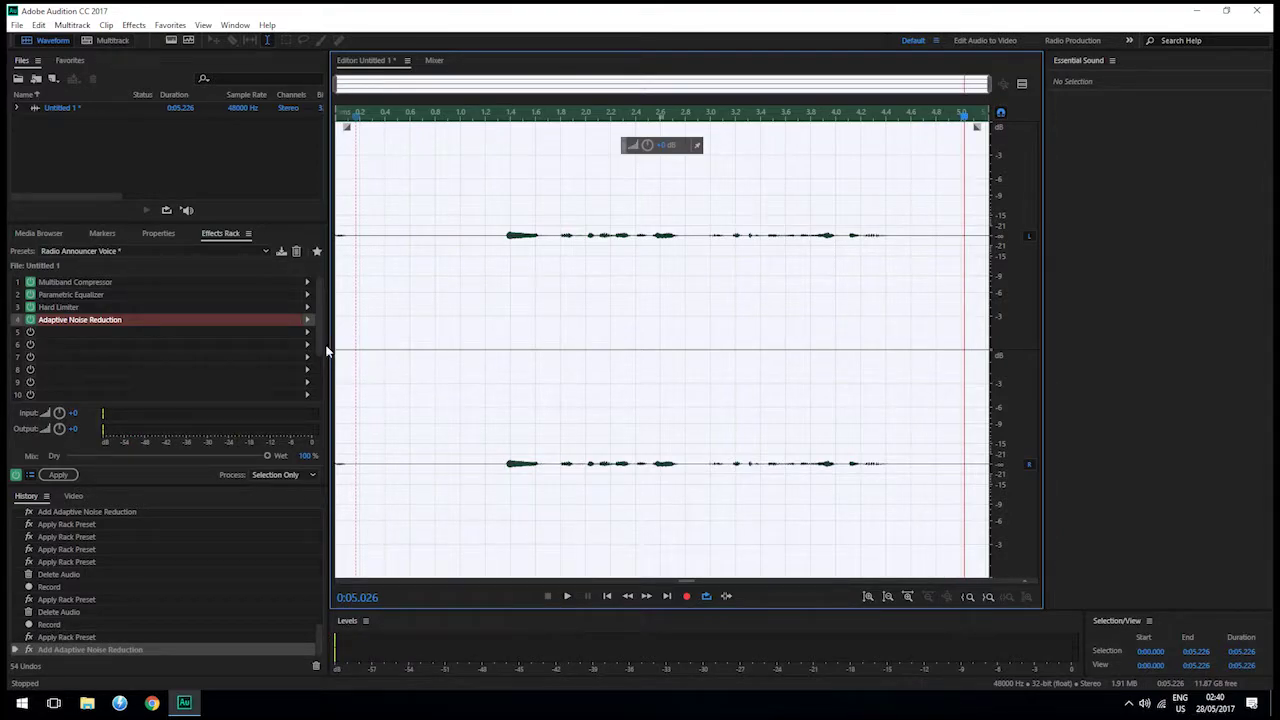
- Examine the rack preset list, the effect categories available for slot 5 and the remaining rack slots
{"action": "mouse_move", "coordinate": [322, 348]}
{"action": "left_mouse_down"}
{"action": "mouse_move", "coordinate": [320, 360]}
{"action": "mouse_move", "coordinate": [320, 346]}
{"action": "left_mouse_up"}
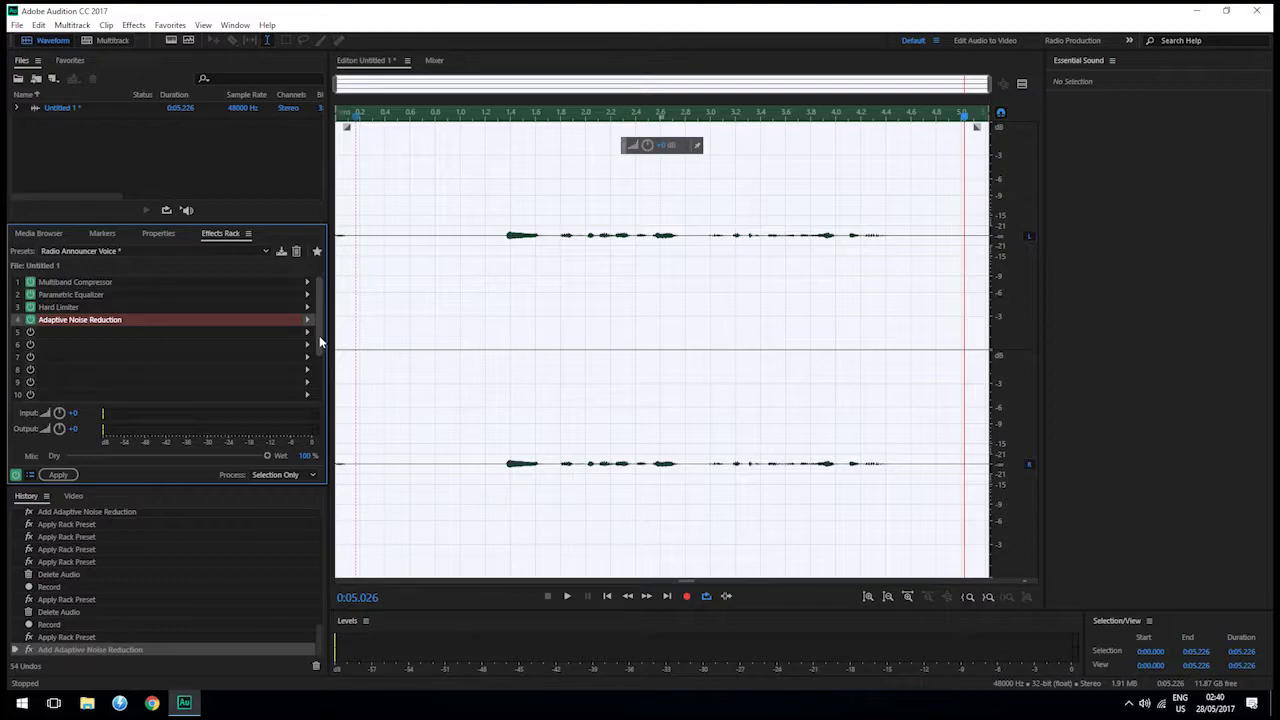
{"action": "left_click", "coordinate": [247, 252]}
{"action": "left_click", "coordinate": [234, 254]}
{"action": "left_click", "coordinate": [234, 254]}
{"action": "left_click", "coordinate": [197, 250]}
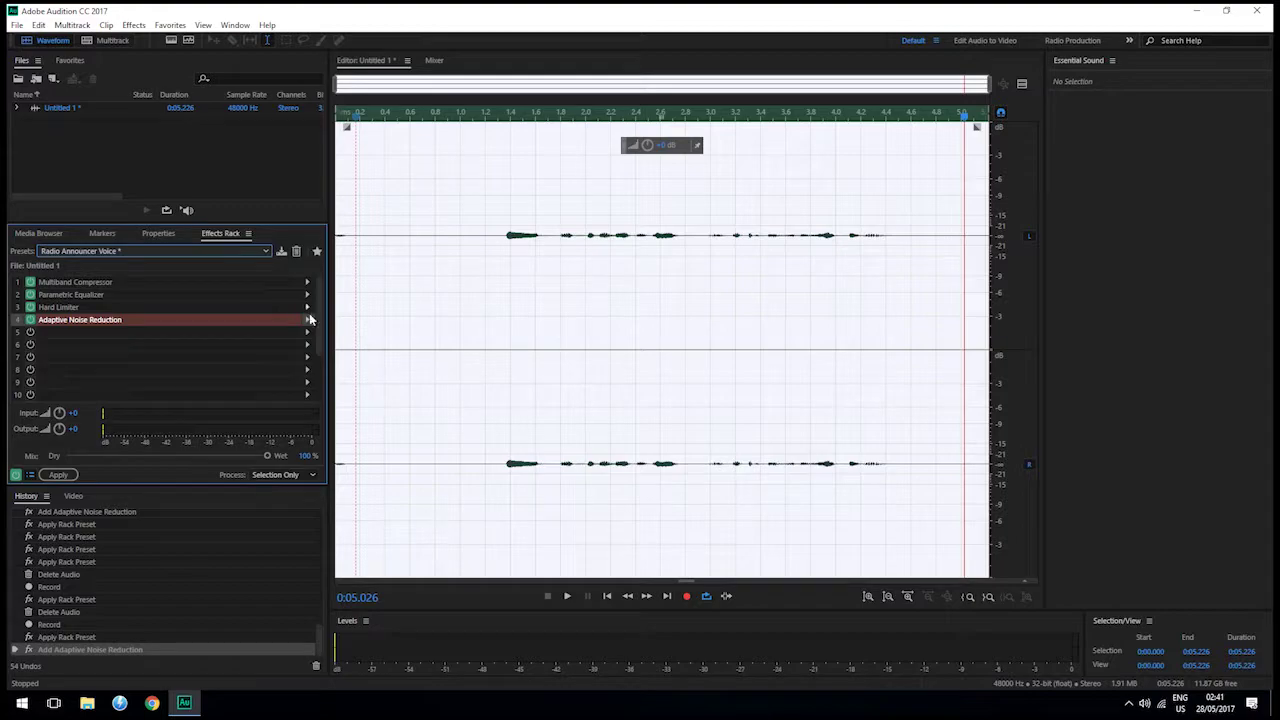
{"action": "left_click", "coordinate": [307, 334]}
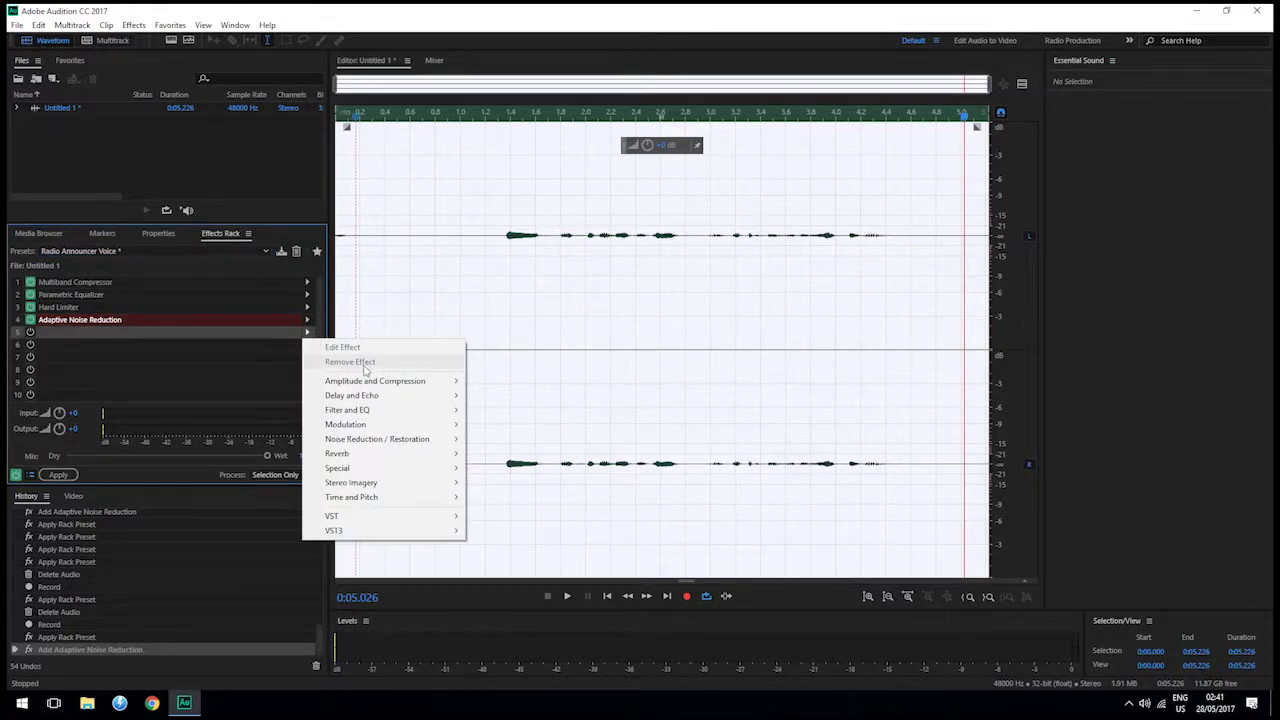
{"action": "mouse_move", "coordinate": [397, 386]}
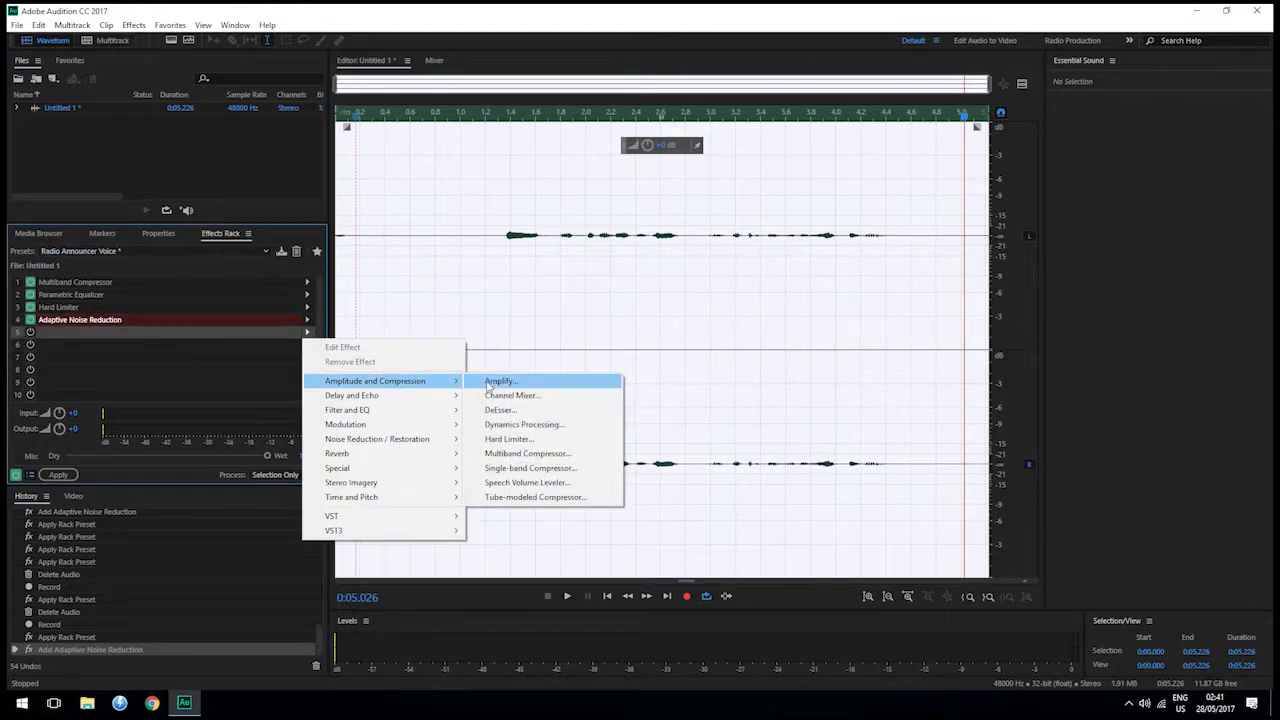
{"action": "left_click", "coordinate": [230, 250]}
{"action": "left_click", "coordinate": [230, 250]}
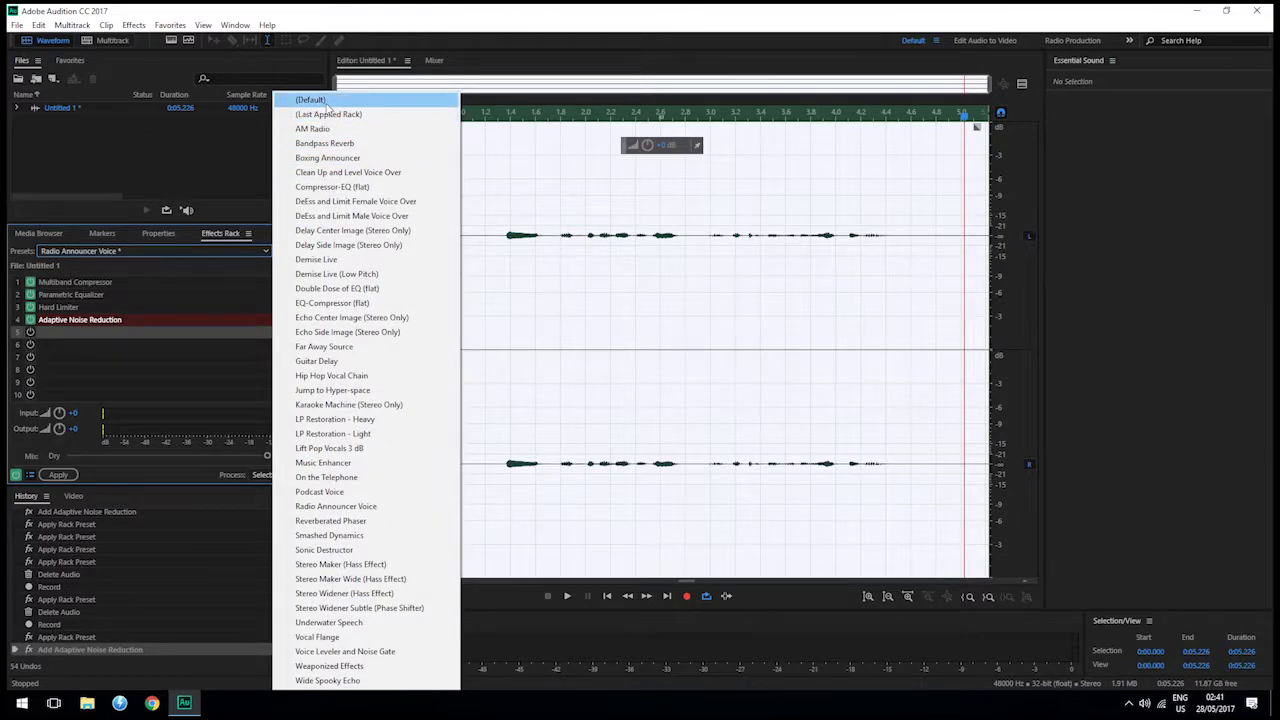
{"action": "left_click", "coordinate": [212, 270]}
{"action": "left_click", "coordinate": [224, 253]}
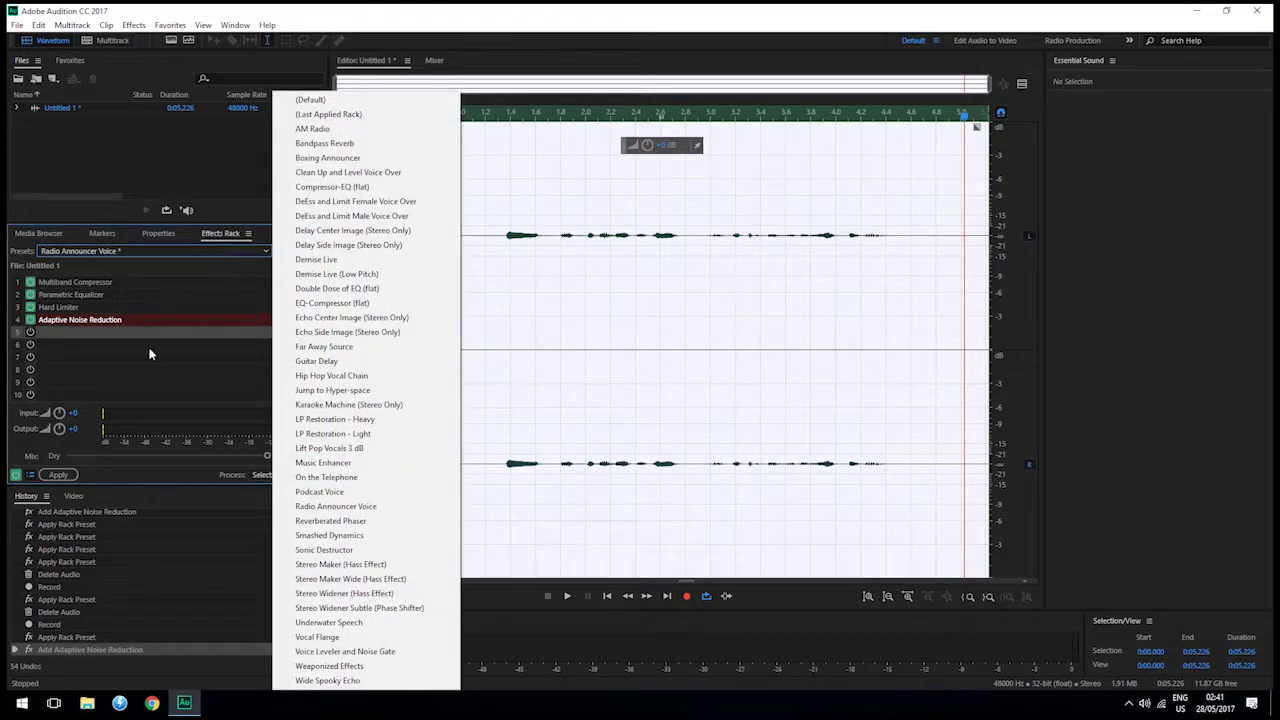
{"action": "left_click", "coordinate": [226, 296]}
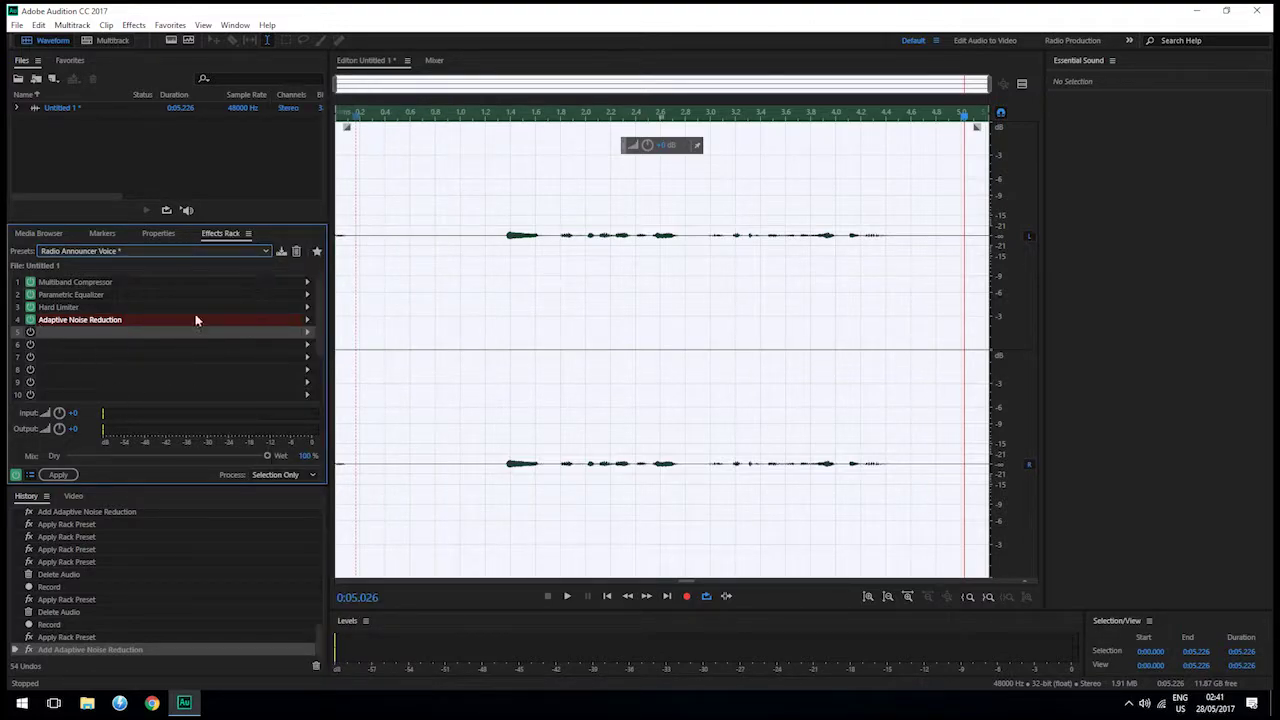
{"action": "scroll", "coordinate": [316, 302], "scroll_direction": "down", "scroll_amount": 3}
{"action": "scroll", "coordinate": [318, 302], "scroll_direction": "up", "scroll_amount": 3}
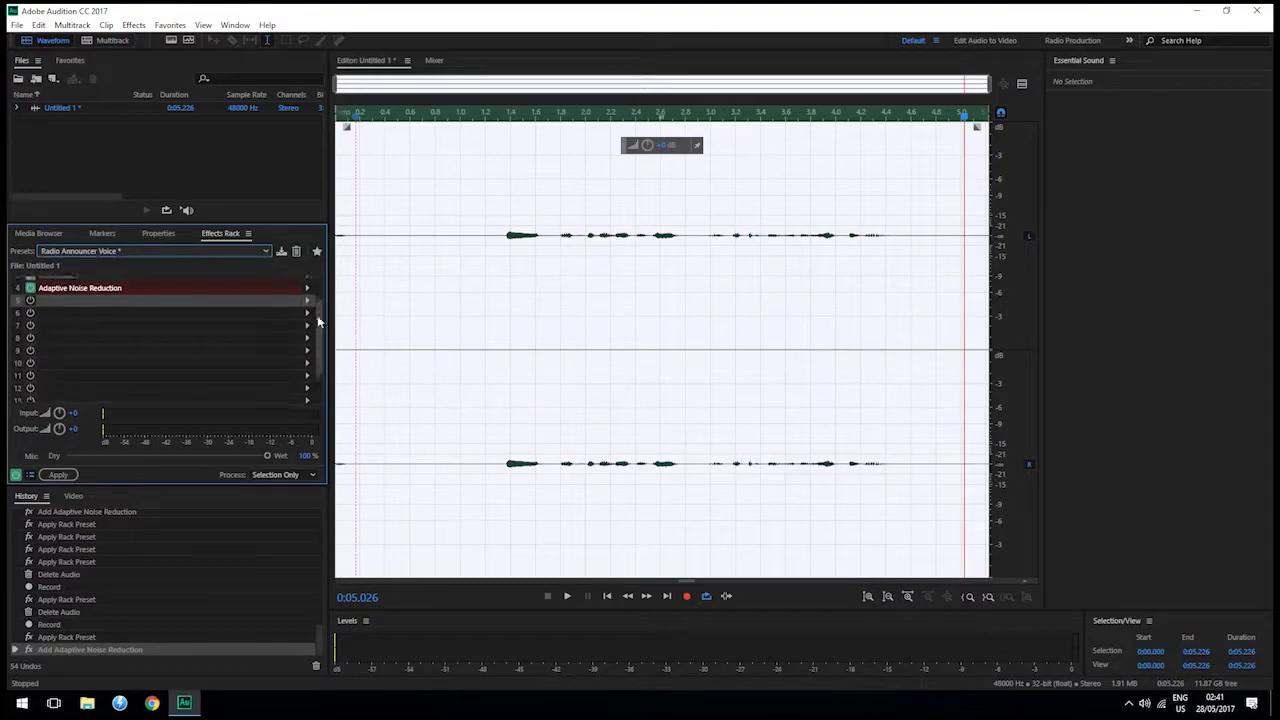
- Clear all effects from the rack by applying the (Default) preset, and look through the rack slots
{"action": "left_click", "coordinate": [248, 251]}
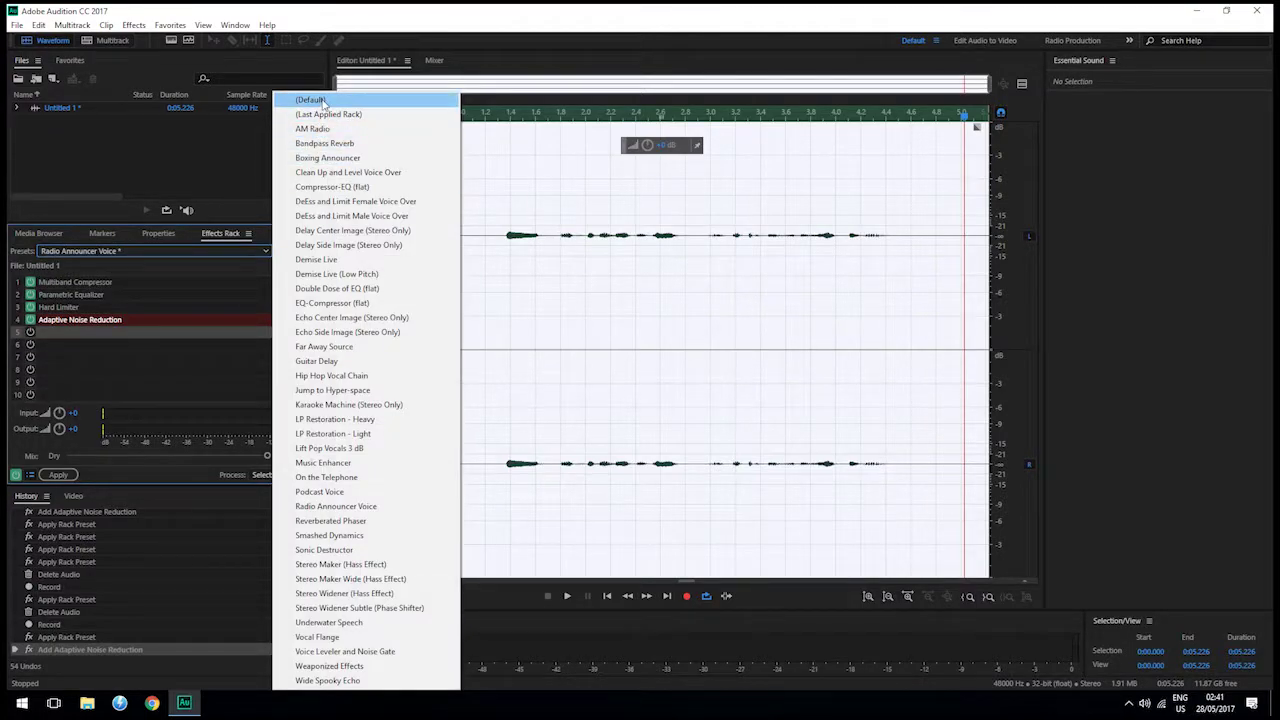
{"action": "left_click", "coordinate": [323, 104]}
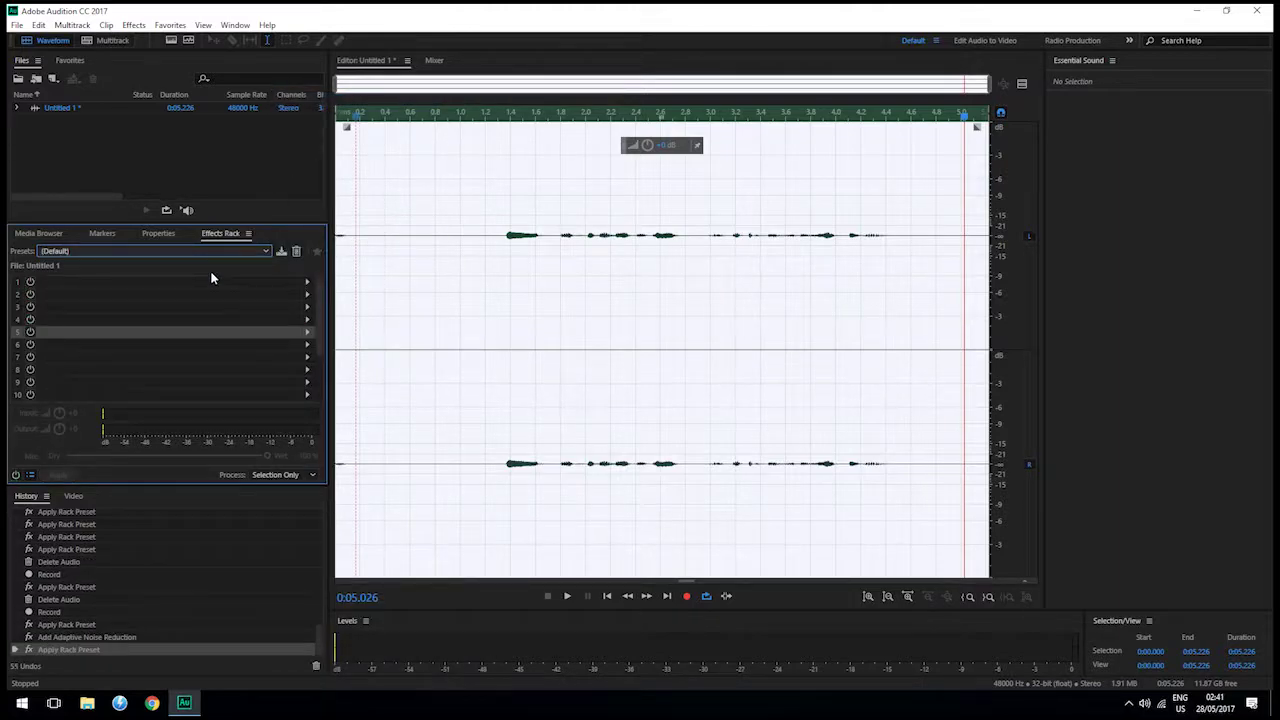
{"action": "scroll", "coordinate": [216, 306], "scroll_direction": "down", "scroll_amount": 2}
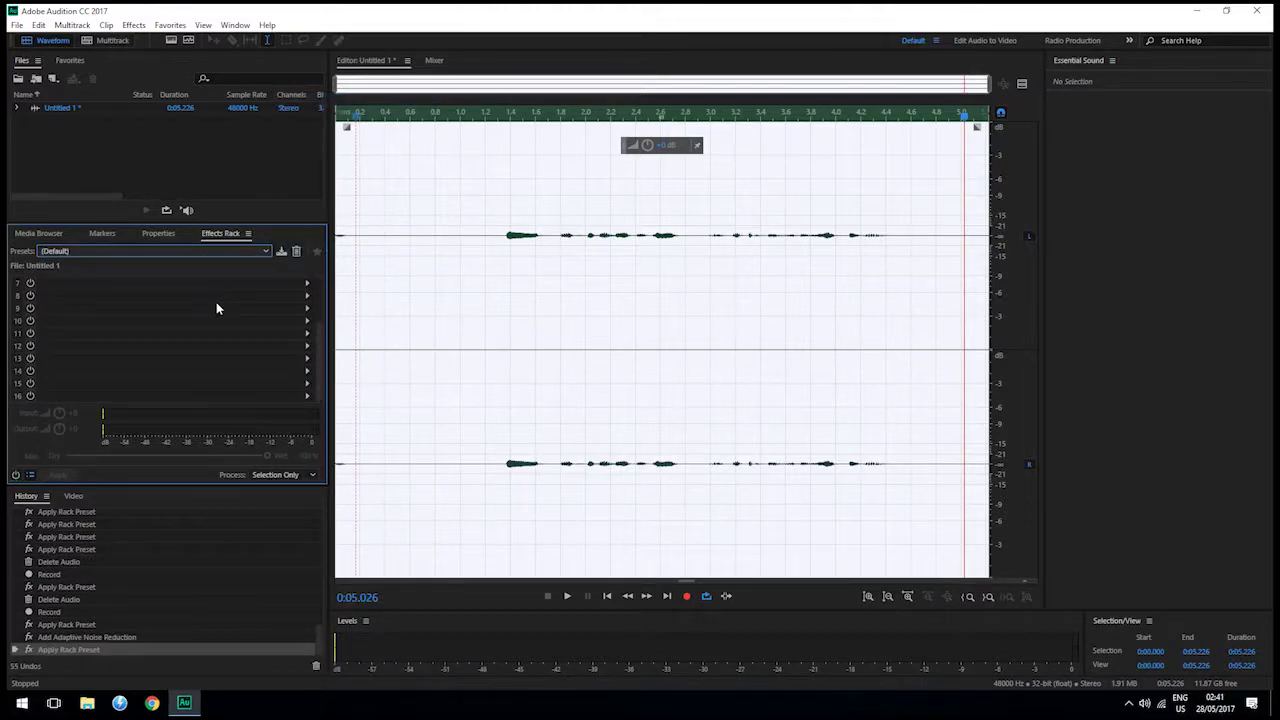
{"action": "scroll", "coordinate": [222, 329], "scroll_direction": "up", "scroll_amount": 2}
- Add the Adaptive Noise Reduction effect to slot 1 of the rack, keep its settings and close its window
{"action": "left_click", "coordinate": [307, 282]}
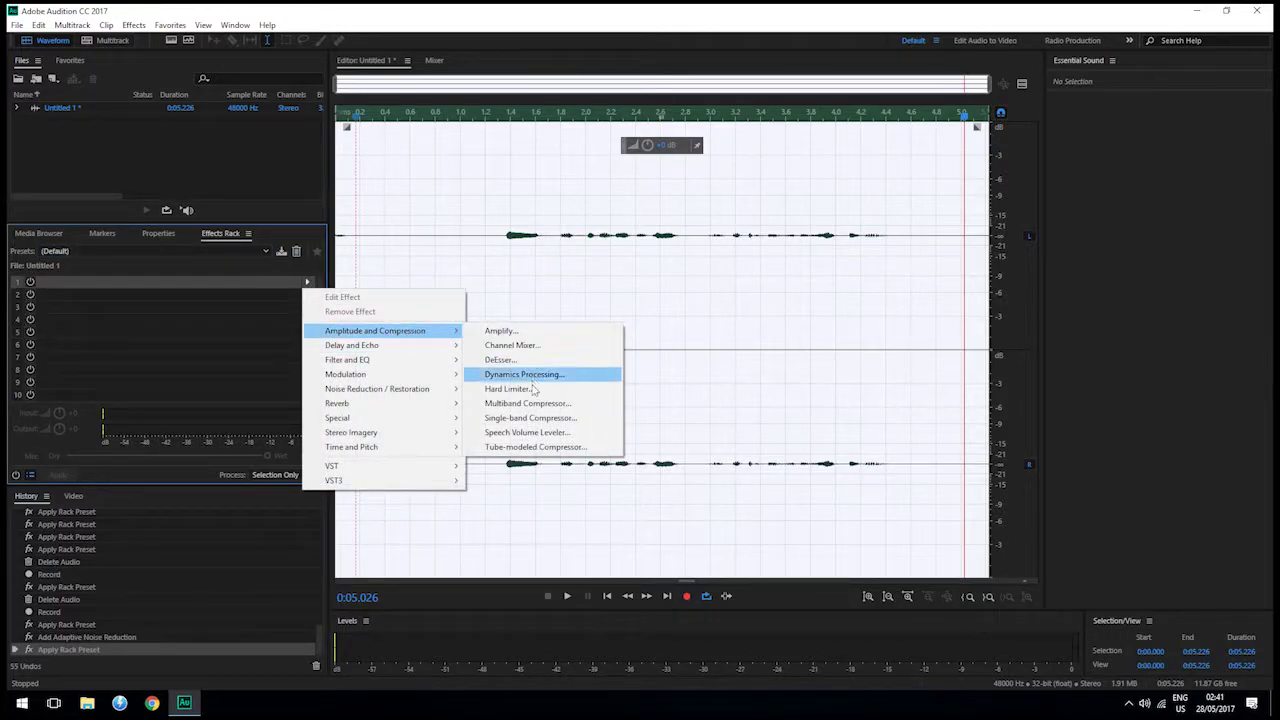
{"action": "mouse_move", "coordinate": [441, 399]}
{"action": "left_click", "coordinate": [500, 389]}
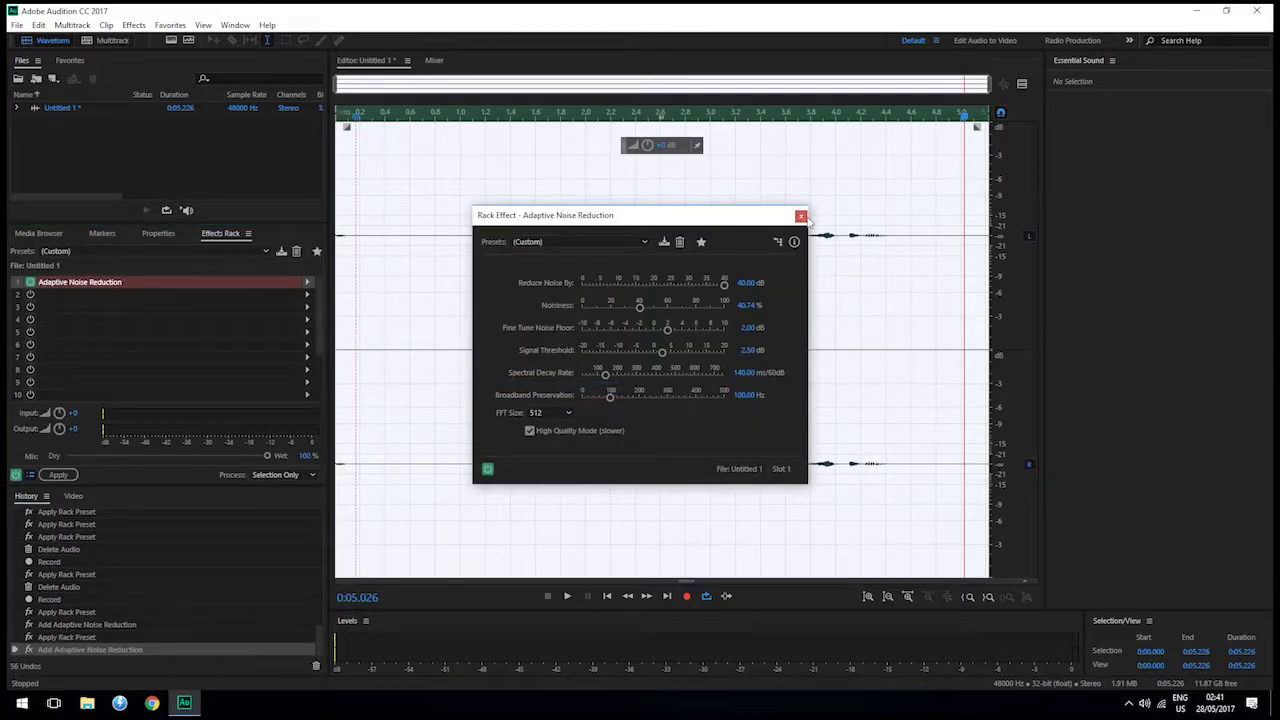
{"action": "left_click", "coordinate": [804, 218]}
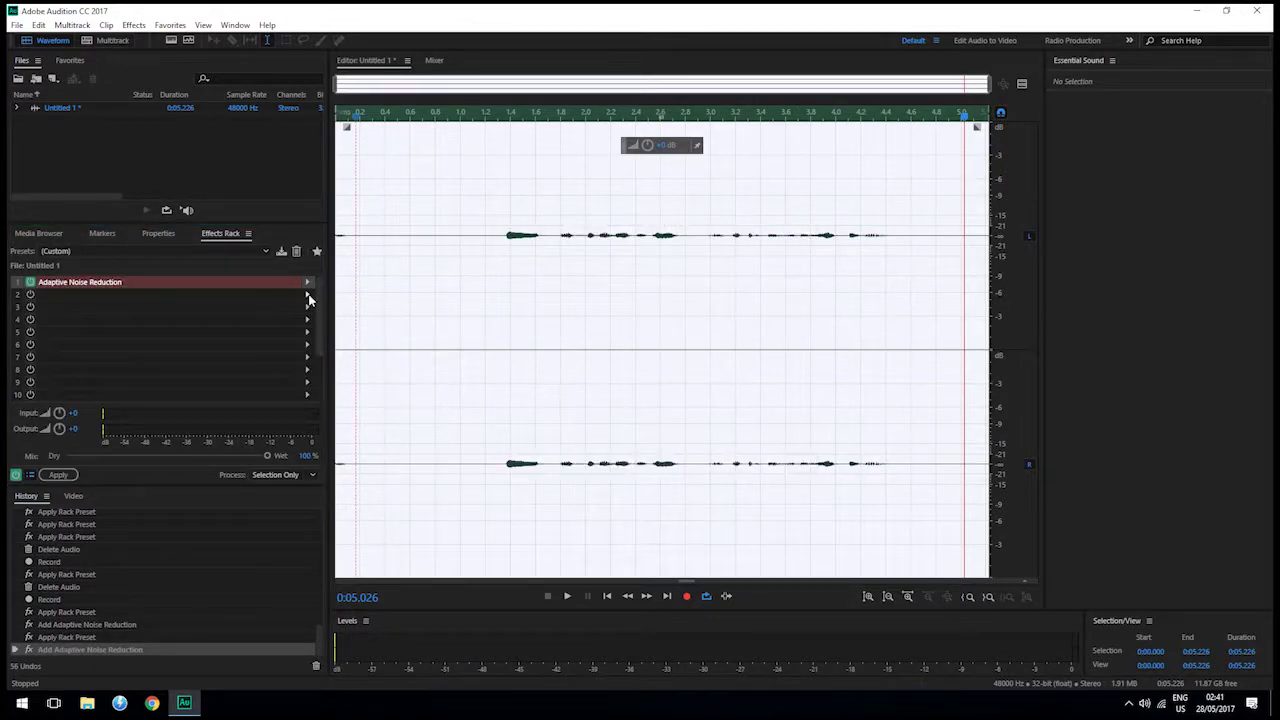
- Add the Dynamics Processing effect to slot 2 of the effects rack
{"action": "left_click", "coordinate": [308, 296]}
{"action": "mouse_move", "coordinate": [445, 343]}
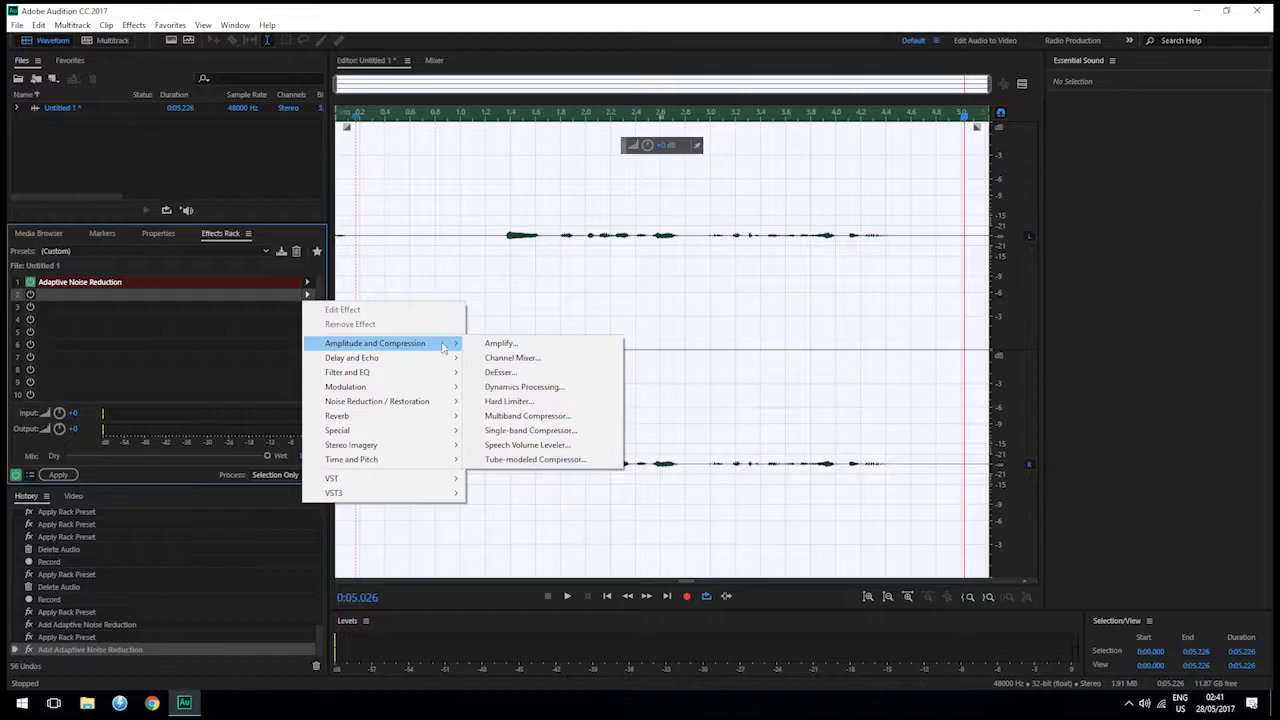
{"action": "left_click", "coordinate": [544, 391]}
- Shape the dynamics curve: raise its end to 0 dB, lift the upper point at about -19 dB, and pull down a low point at about -63 dB
{"action": "left_click_drag", "start_coordinate": [486, 320], "coordinate": [486, 410]}
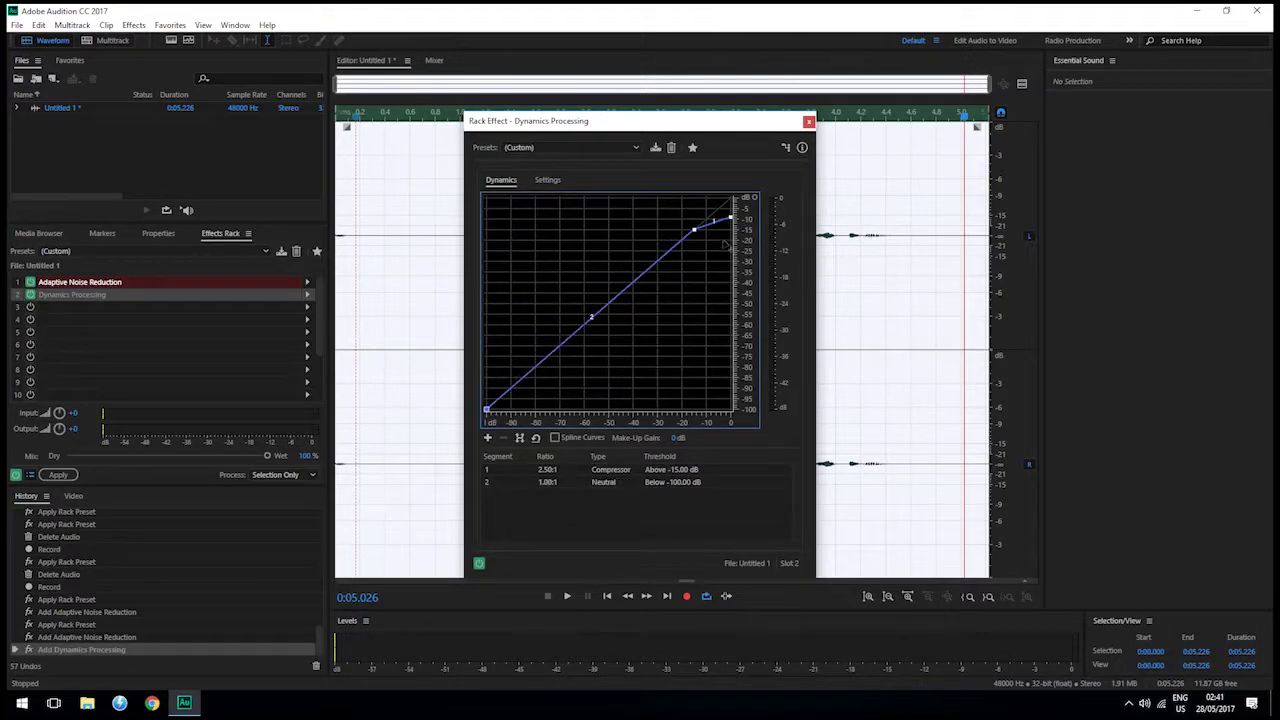
{"action": "left_click_drag", "start_coordinate": [731, 217], "coordinate": [735, 187]}
{"action": "mouse_move", "coordinate": [694, 230]}
{"action": "left_mouse_down"}
{"action": "mouse_move", "coordinate": [698, 212]}
{"action": "mouse_move", "coordinate": [685, 212]}
{"action": "left_mouse_up"}
{"action": "left_click_drag", "start_coordinate": [554, 346], "coordinate": [581, 392]}
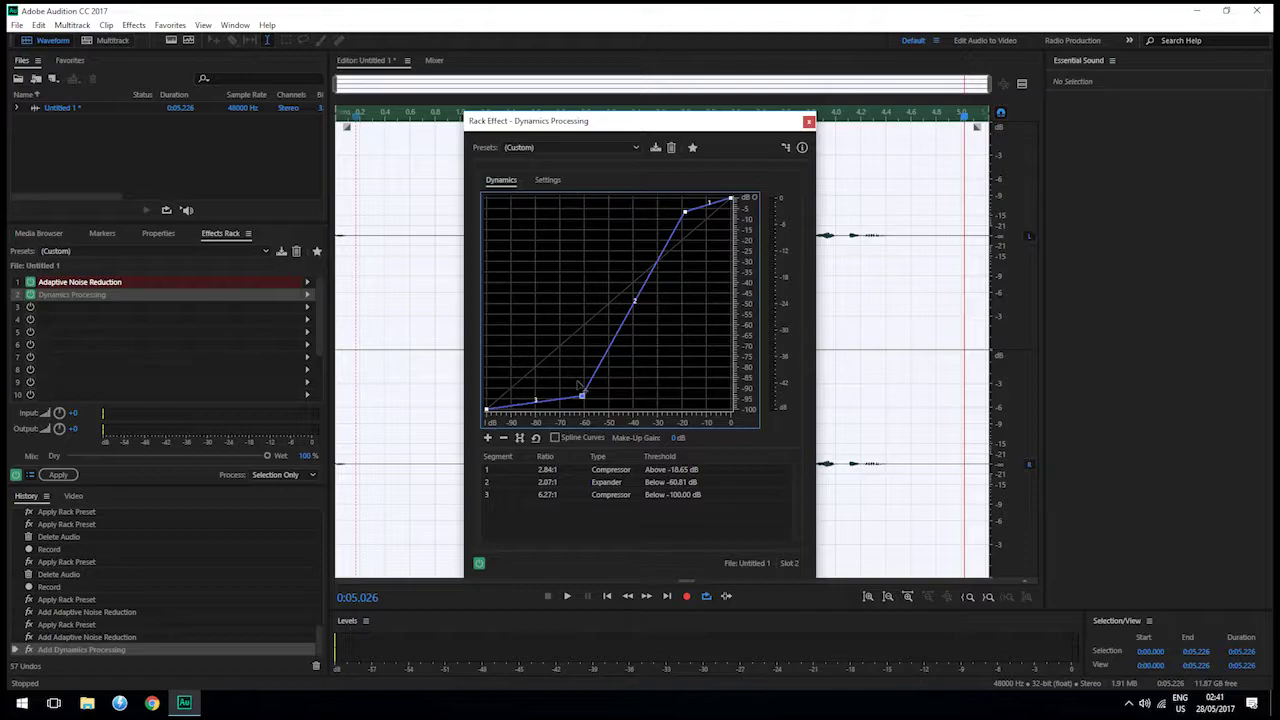
{"action": "left_click_drag", "start_coordinate": [592, 399], "coordinate": [583, 403]}
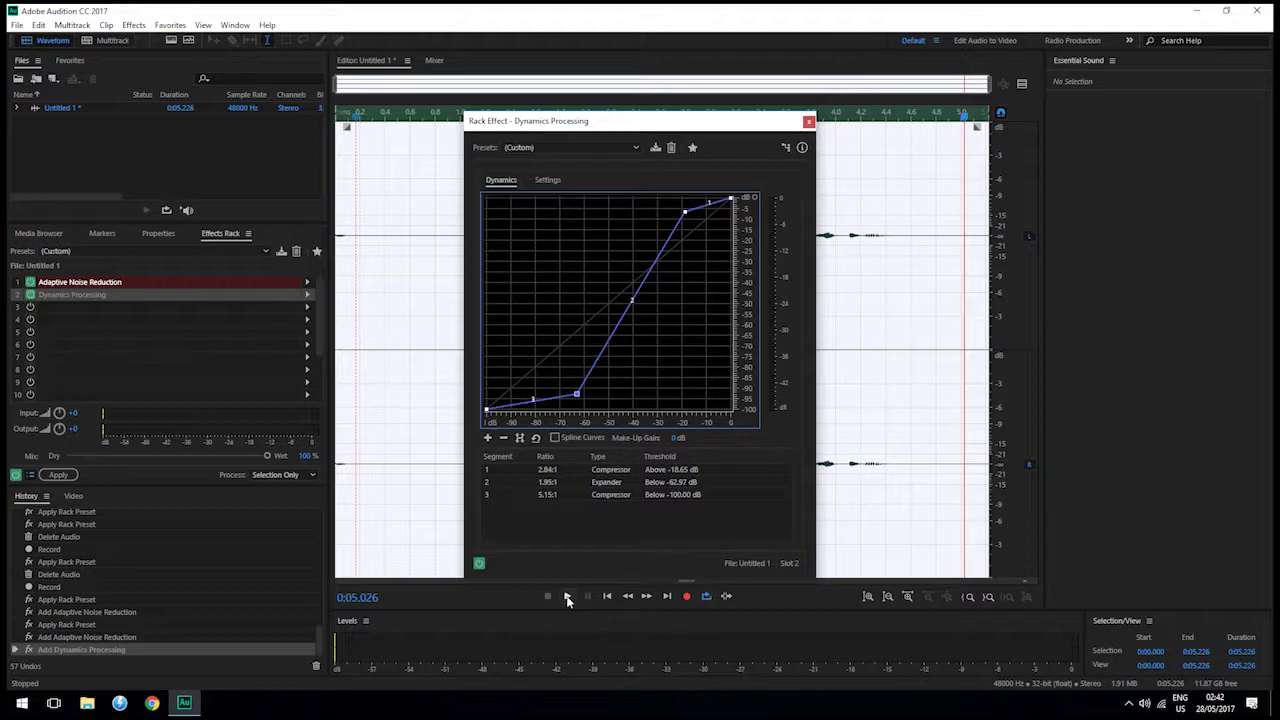
- Move the Dynamics Processing window clear of the transport controls and play the clip through the shaped curve
{"action": "left_click_drag", "start_coordinate": [631, 127], "coordinate": [815, 85]}
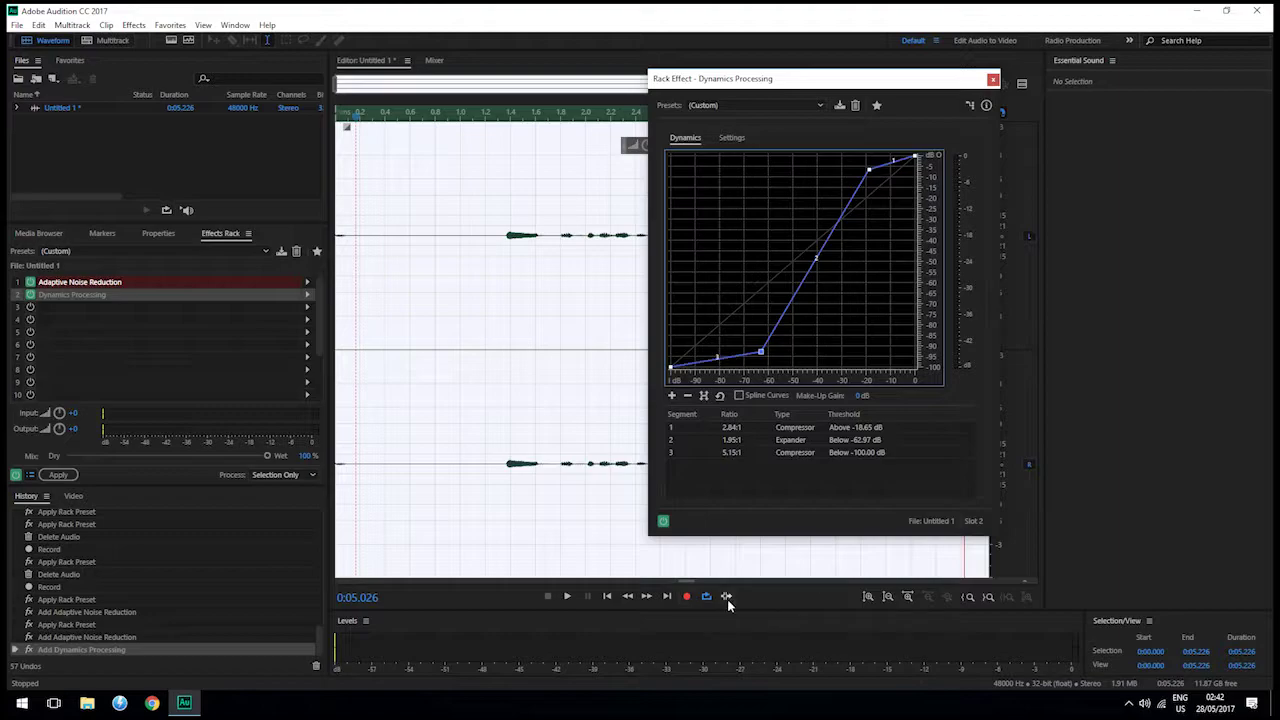
{"action": "left_click_drag", "start_coordinate": [774, 81], "coordinate": [699, 97]}
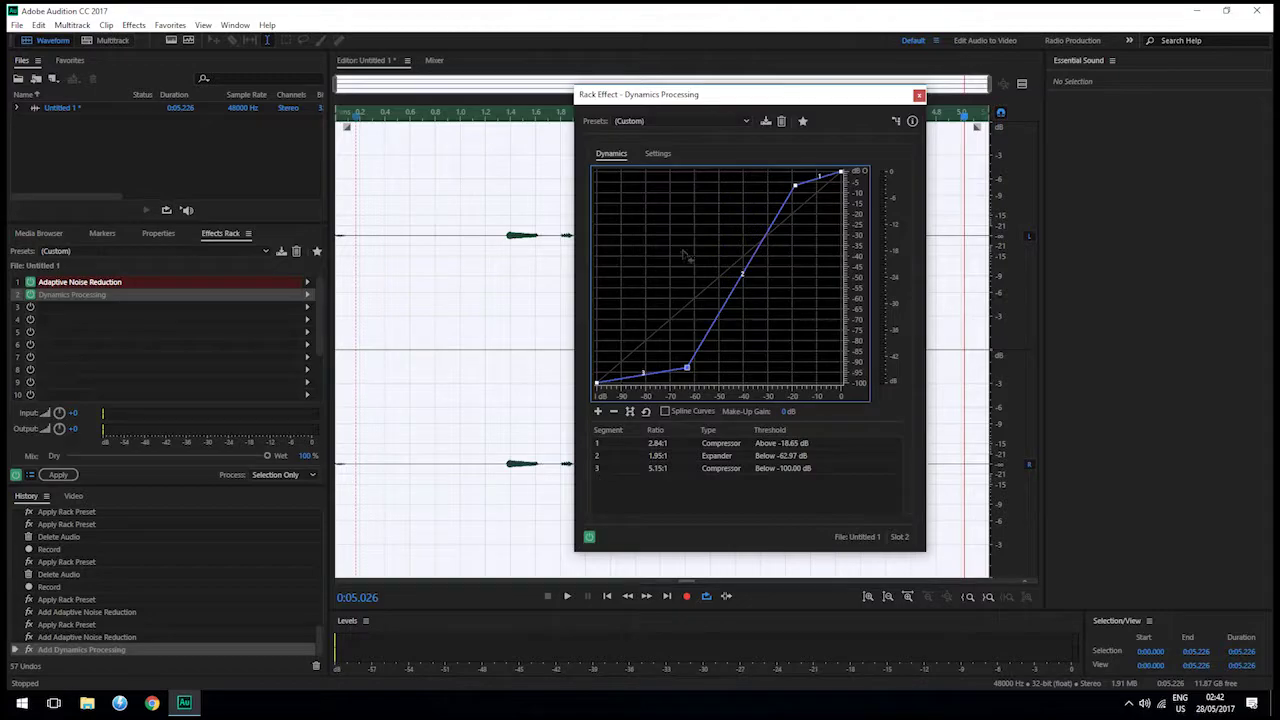
{"action": "left_click_drag", "start_coordinate": [800, 96], "coordinate": [768, 92]}
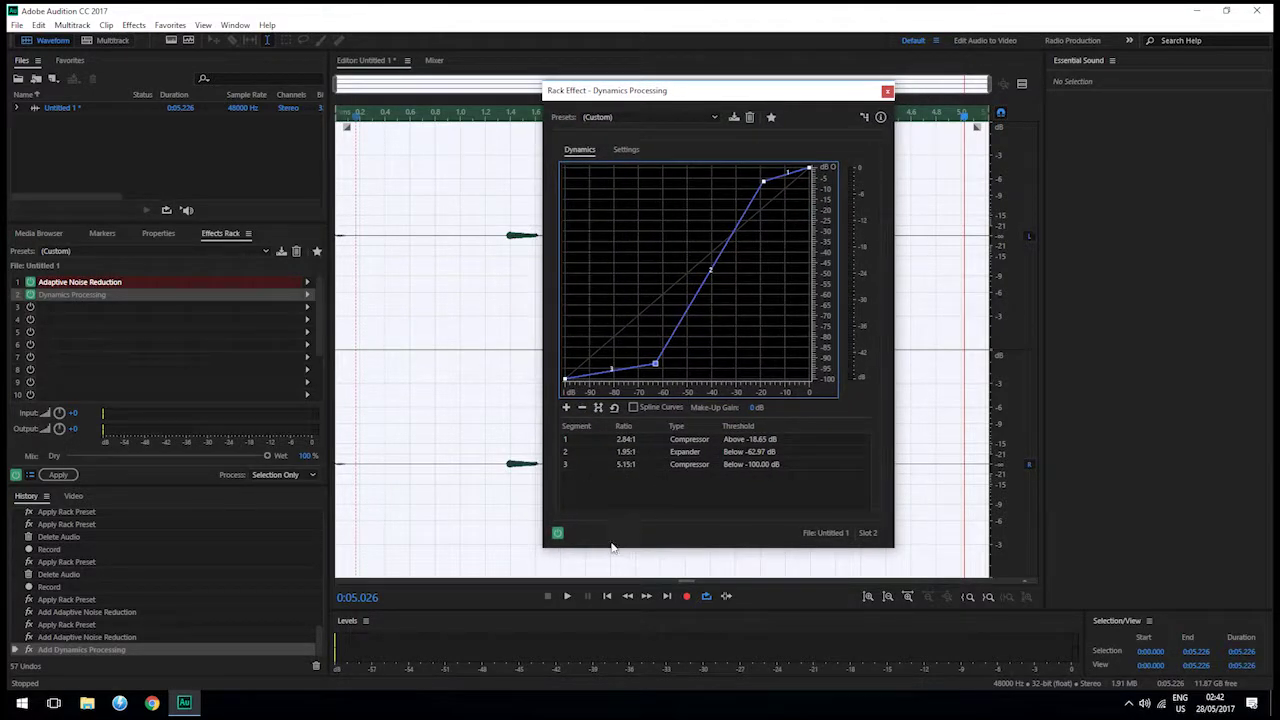
{"action": "left_click", "coordinate": [567, 597]}
- Fine-tune the dynamics curve during playback, with thresholds at about -19.19 dB and -64.86 dB, and close the effect's window
{"action": "left_click_drag", "start_coordinate": [655, 363], "coordinate": [637, 367]}
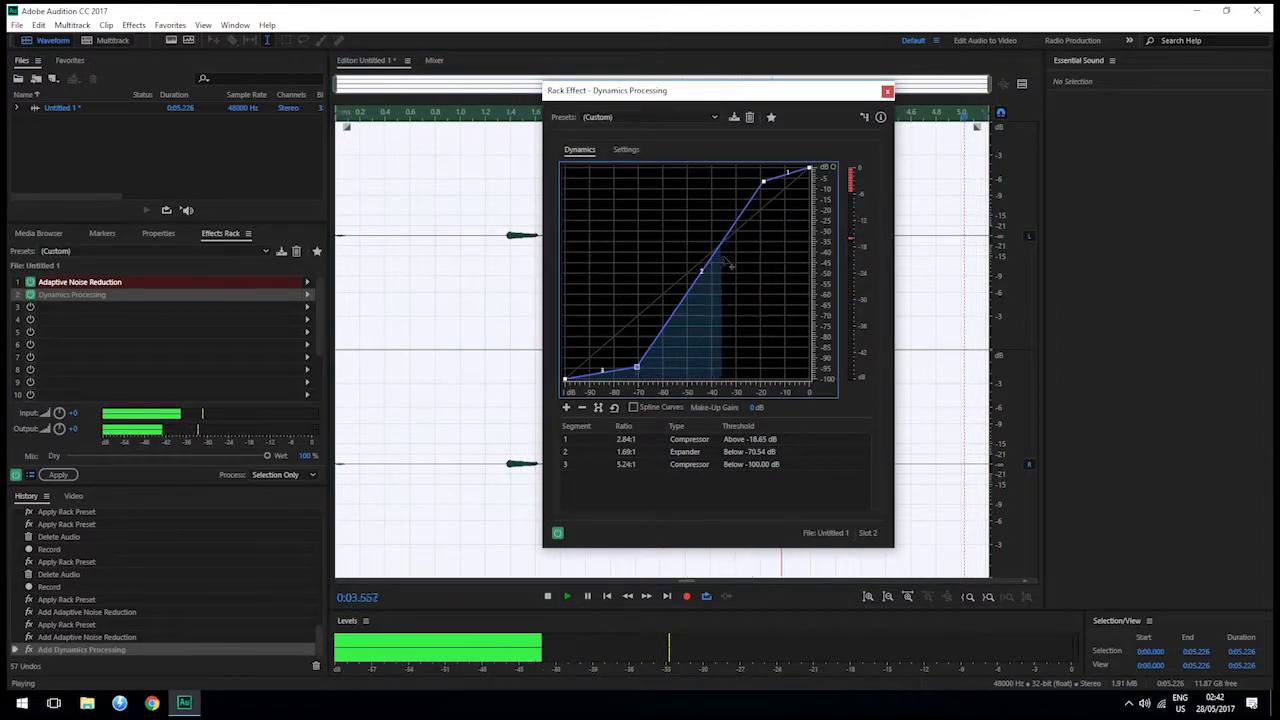
{"action": "mouse_move", "coordinate": [763, 181]}
{"action": "left_mouse_down"}
{"action": "mouse_move", "coordinate": [767, 197]}
{"action": "mouse_move", "coordinate": [762, 181]}
{"action": "left_mouse_up"}
{"action": "left_click_drag", "start_coordinate": [637, 369], "coordinate": [659, 365]}
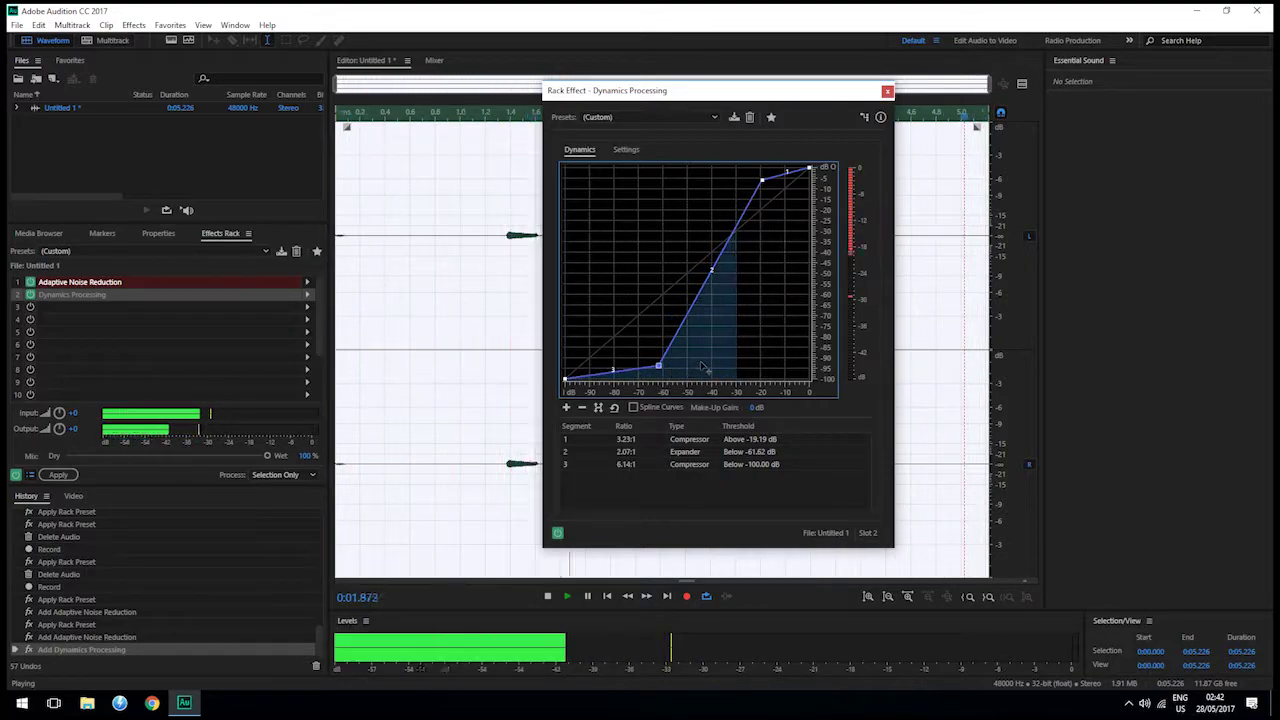
{"action": "mouse_move", "coordinate": [663, 372]}
{"action": "left_click_drag", "start_coordinate": [663, 372], "coordinate": [653, 369]}
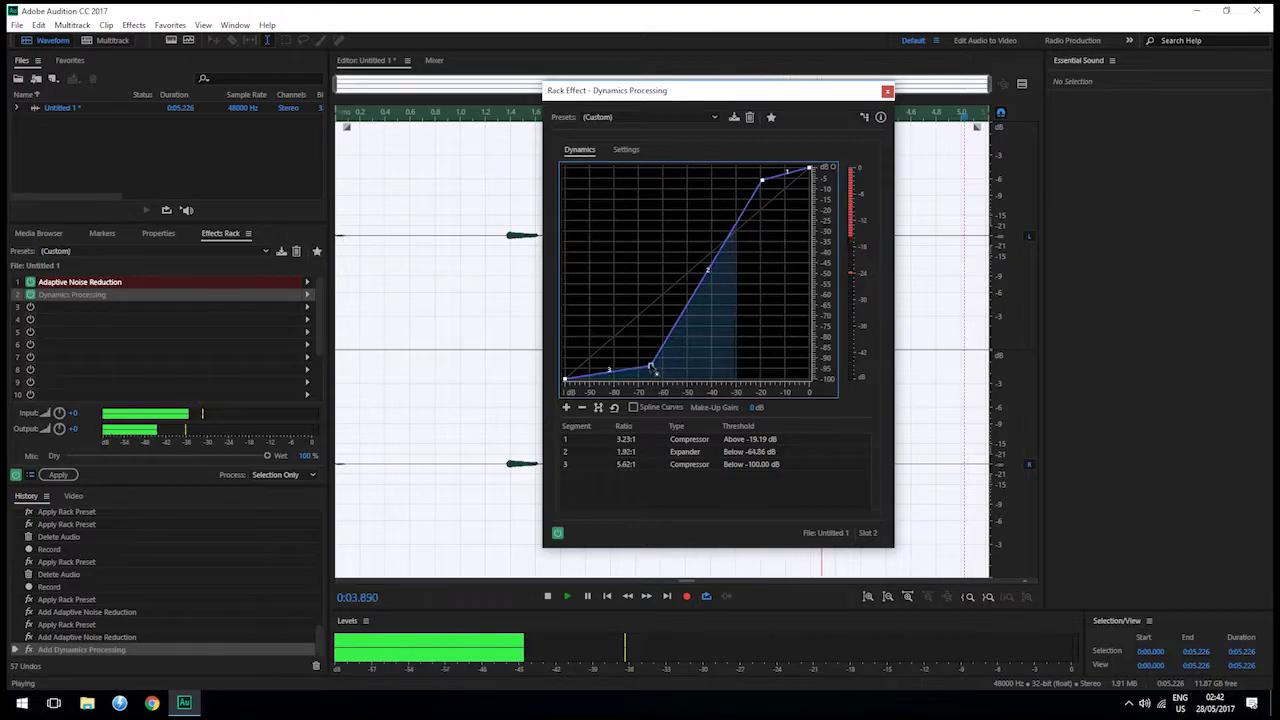
{"action": "left_click", "coordinate": [887, 94]}
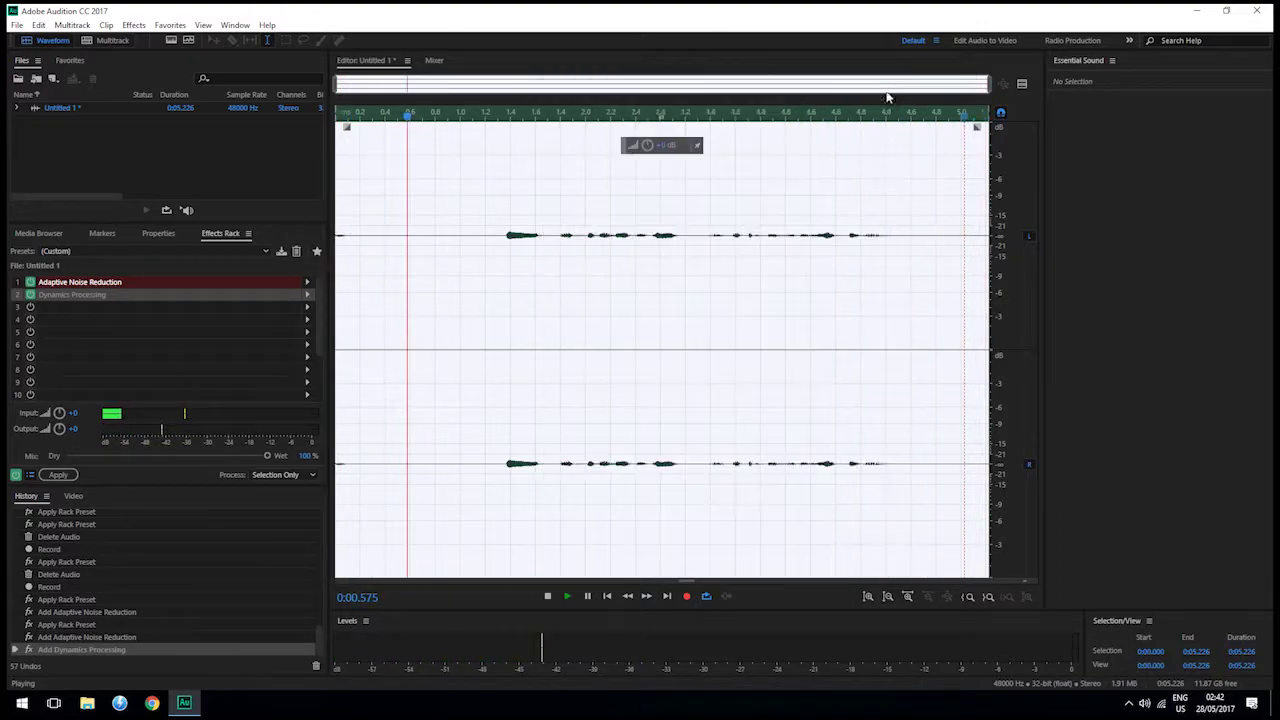
- Remove the Dynamics Processing effect from slot 2 of the effects rack
{"action": "left_click", "coordinate": [307, 309]}
{"action": "mouse_move", "coordinate": [407, 376]}
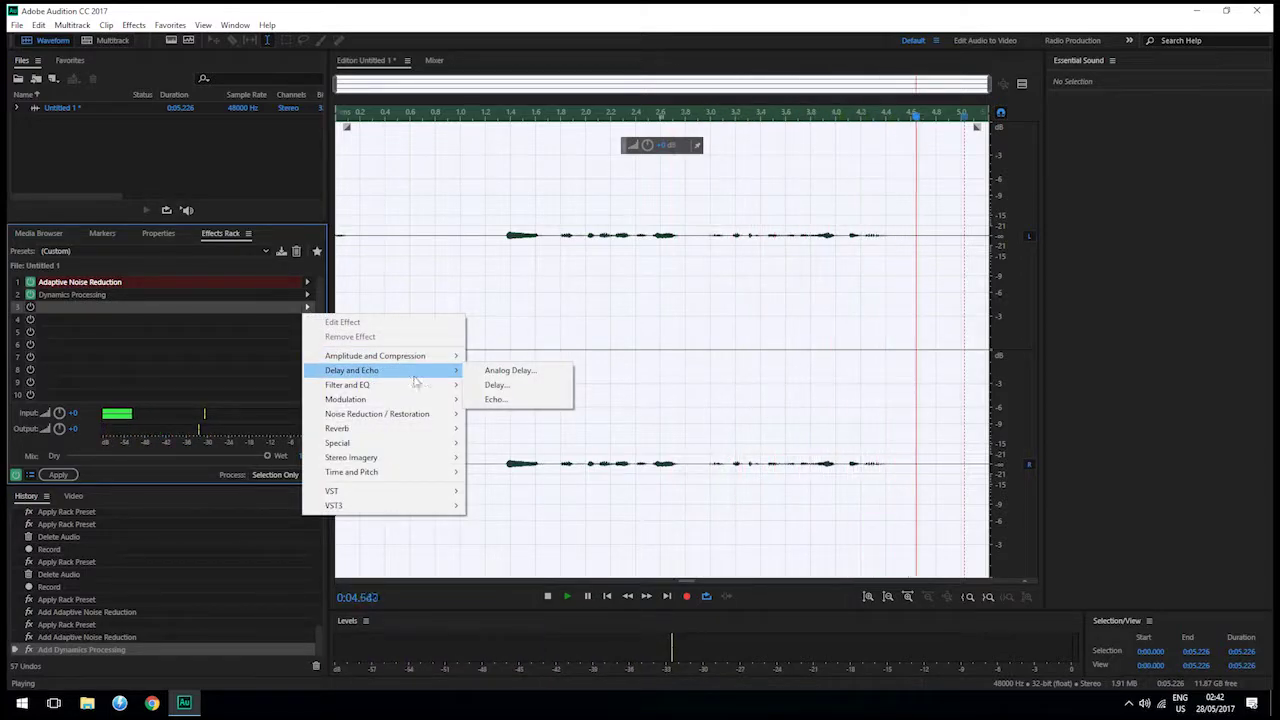
{"action": "mouse_move", "coordinate": [437, 358]}
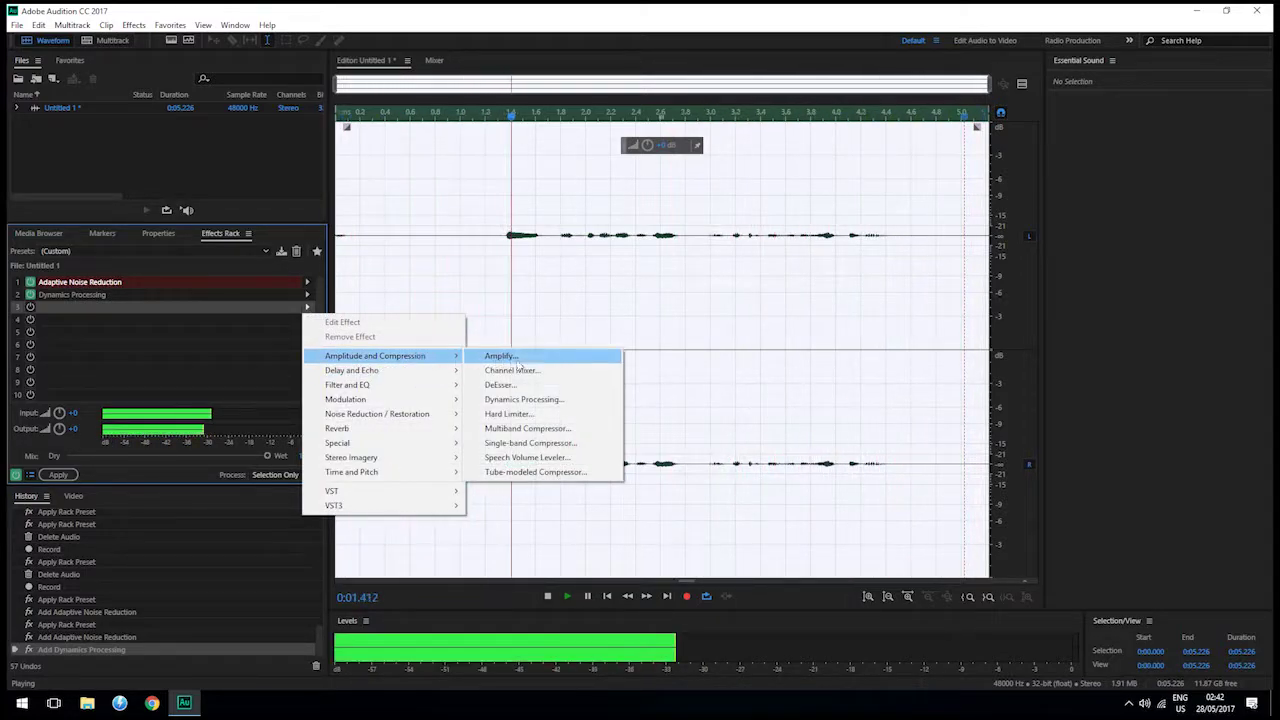
{"action": "left_click", "coordinate": [223, 295]}
{"action": "left_click", "coordinate": [307, 294]}
{"action": "left_click", "coordinate": [347, 324]}
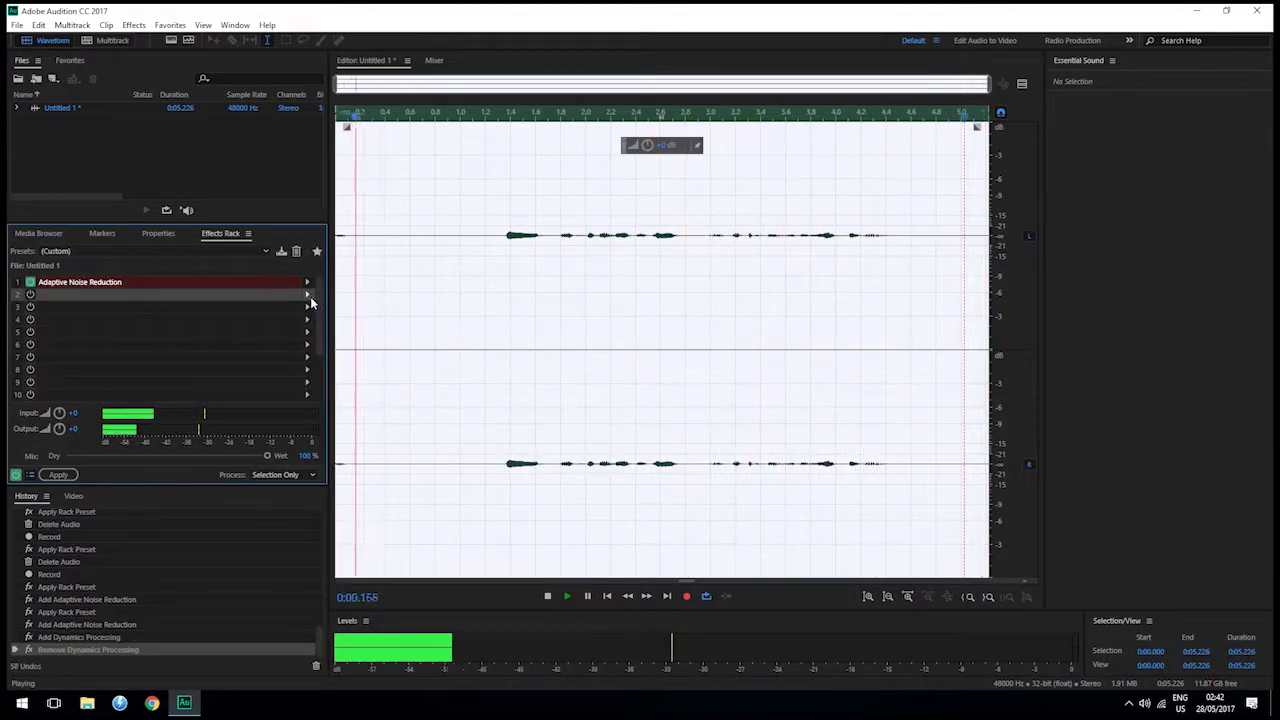
- Add the Speech Volume Leveler to slot 2 with its default settings, close its window and stop playback
{"action": "left_click", "coordinate": [307, 294]}
{"action": "mouse_move", "coordinate": [440, 344]}
{"action": "left_click", "coordinate": [512, 447]}
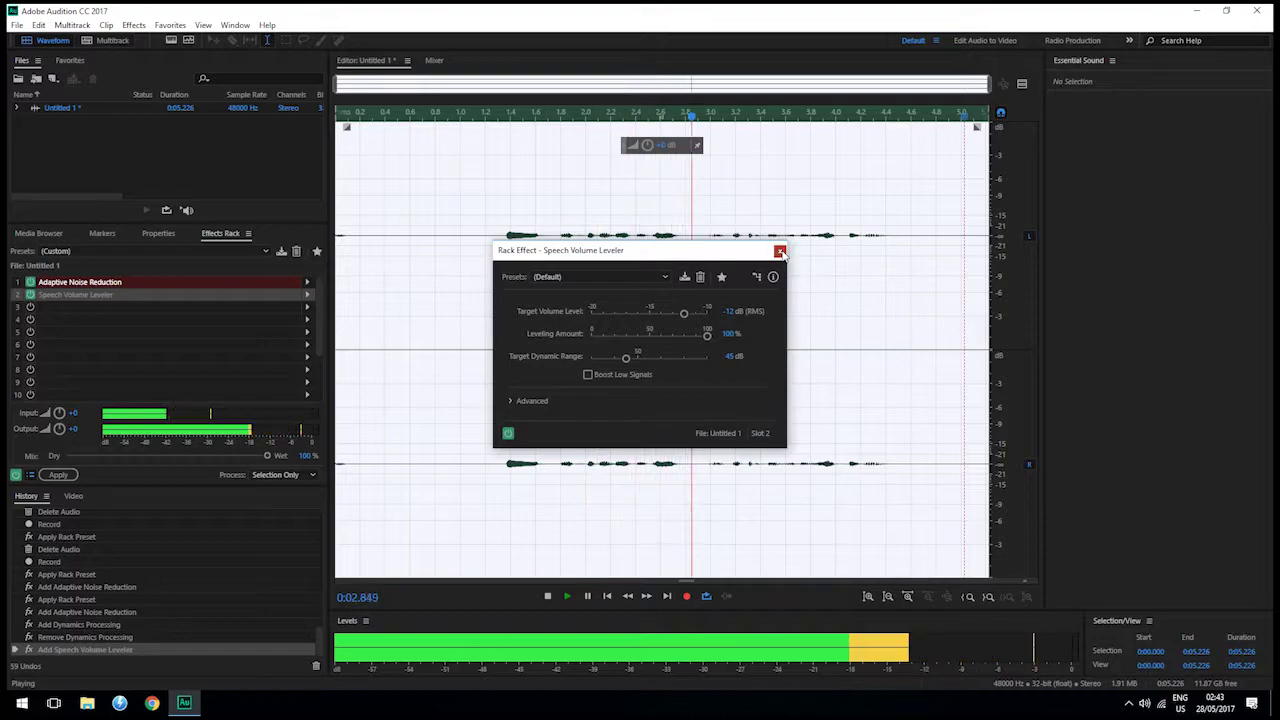
{"action": "left_click", "coordinate": [780, 252]}
{"action": "key", "text": "space"}
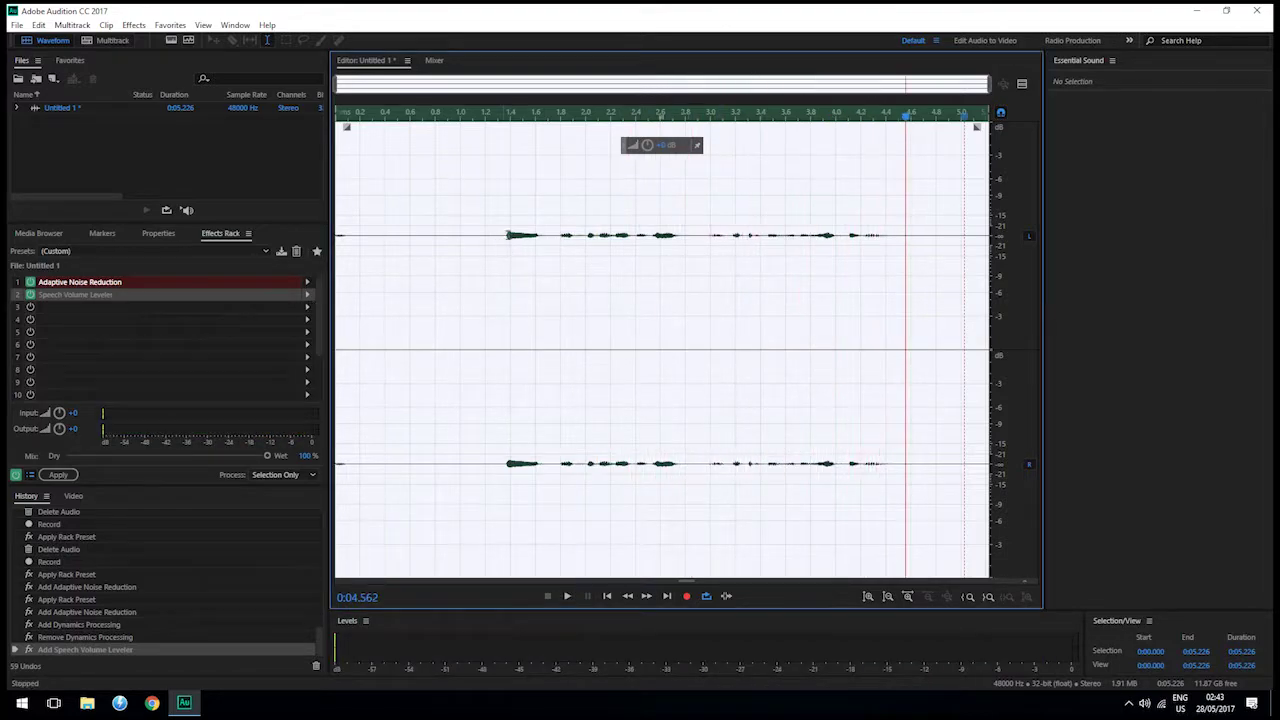
- Apply the Demise Live (Low Pitch) preset to the effects rack and audition the clip through it
{"action": "left_click", "coordinate": [244, 251]}
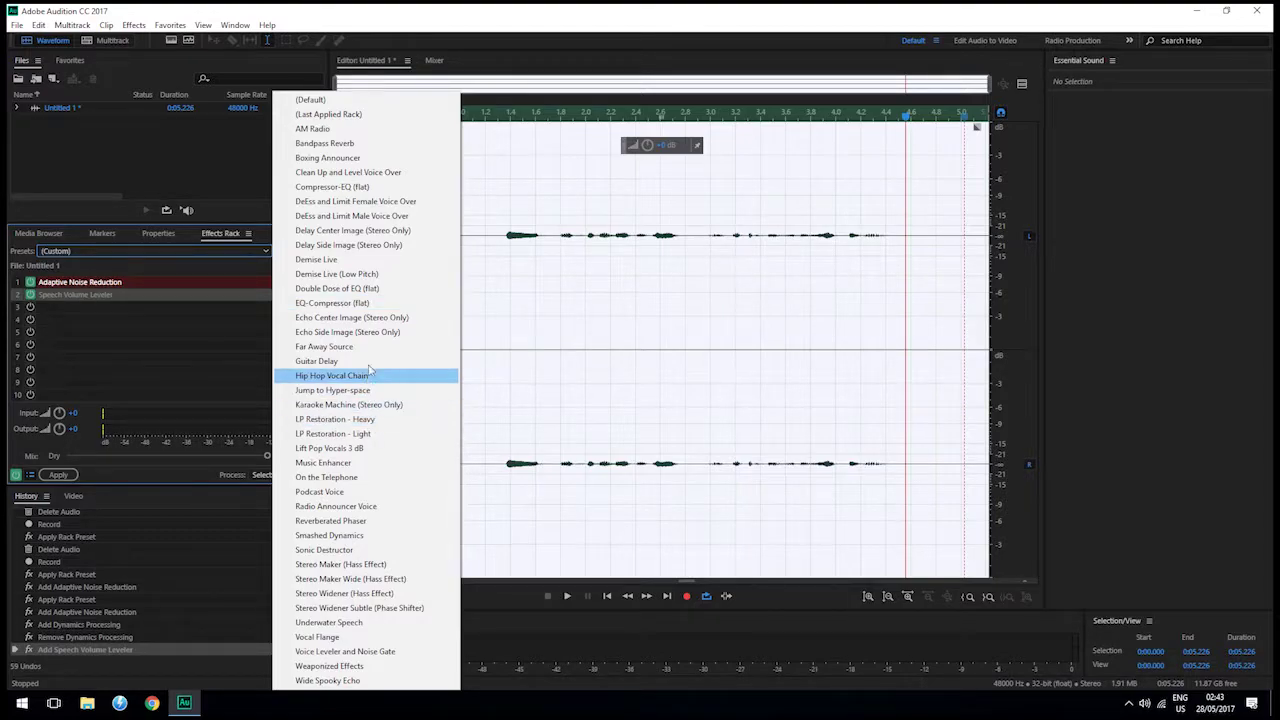
{"action": "left_click", "coordinate": [383, 276]}
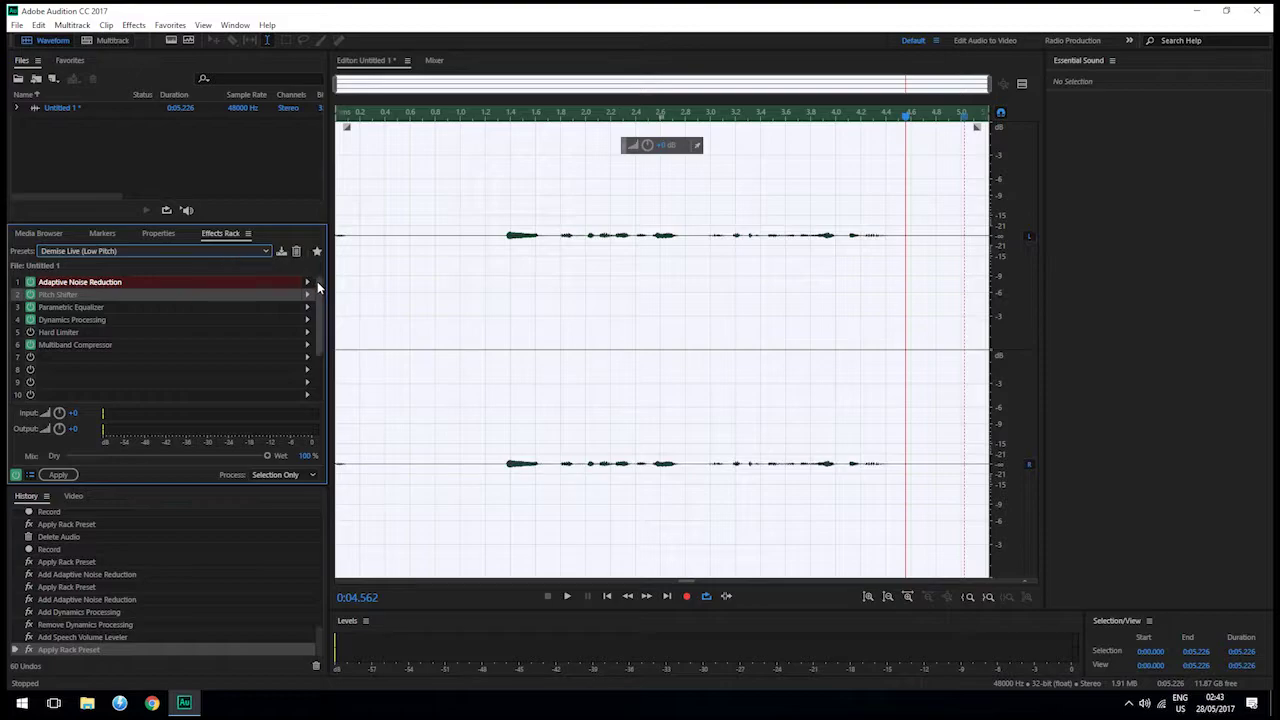
{"action": "scroll", "coordinate": [321, 288], "scroll_direction": "down", "scroll_amount": 1}
{"action": "scroll", "coordinate": [321, 288], "scroll_direction": "up", "scroll_amount": 1}
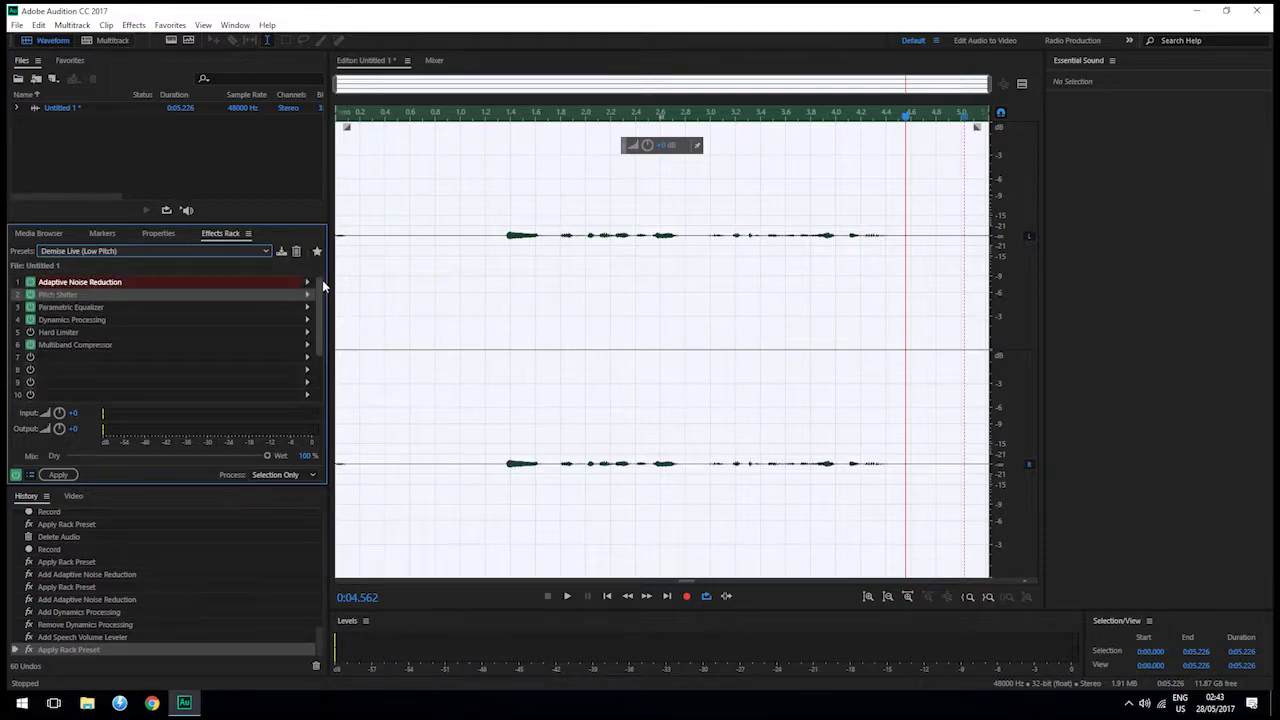
{"action": "left_click", "coordinate": [567, 597]}
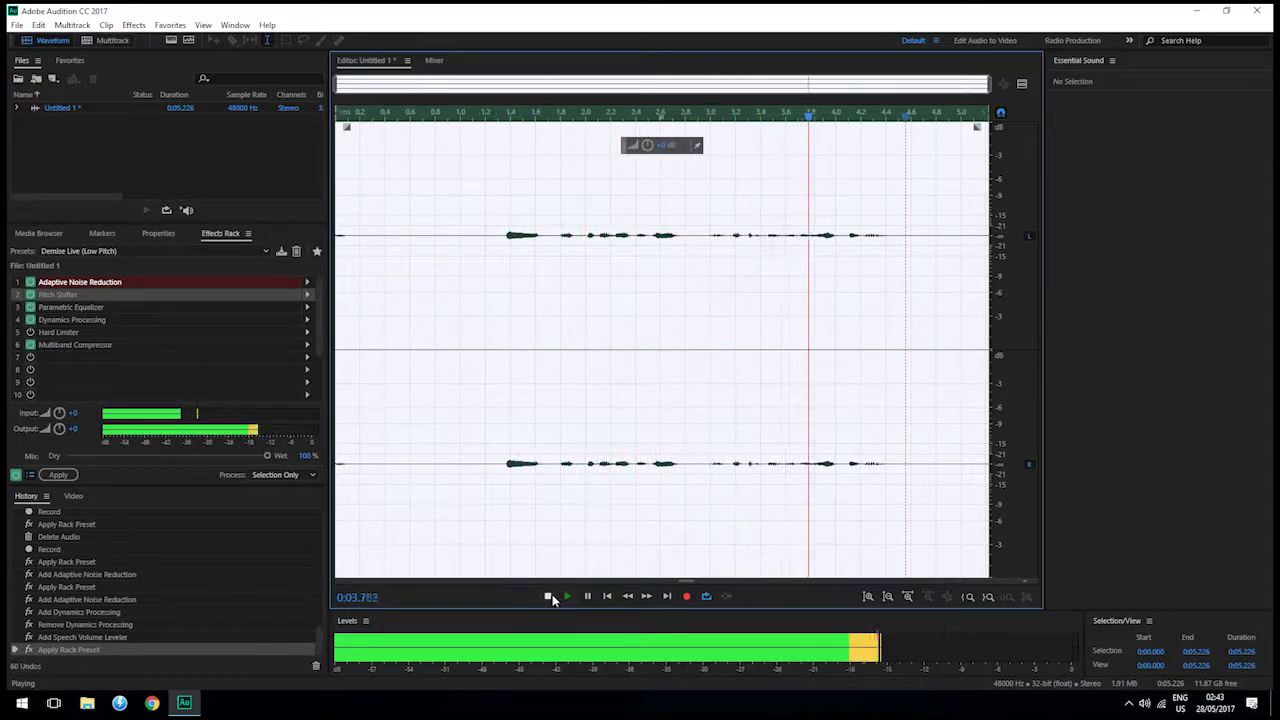
{"action": "left_click", "coordinate": [548, 597]}
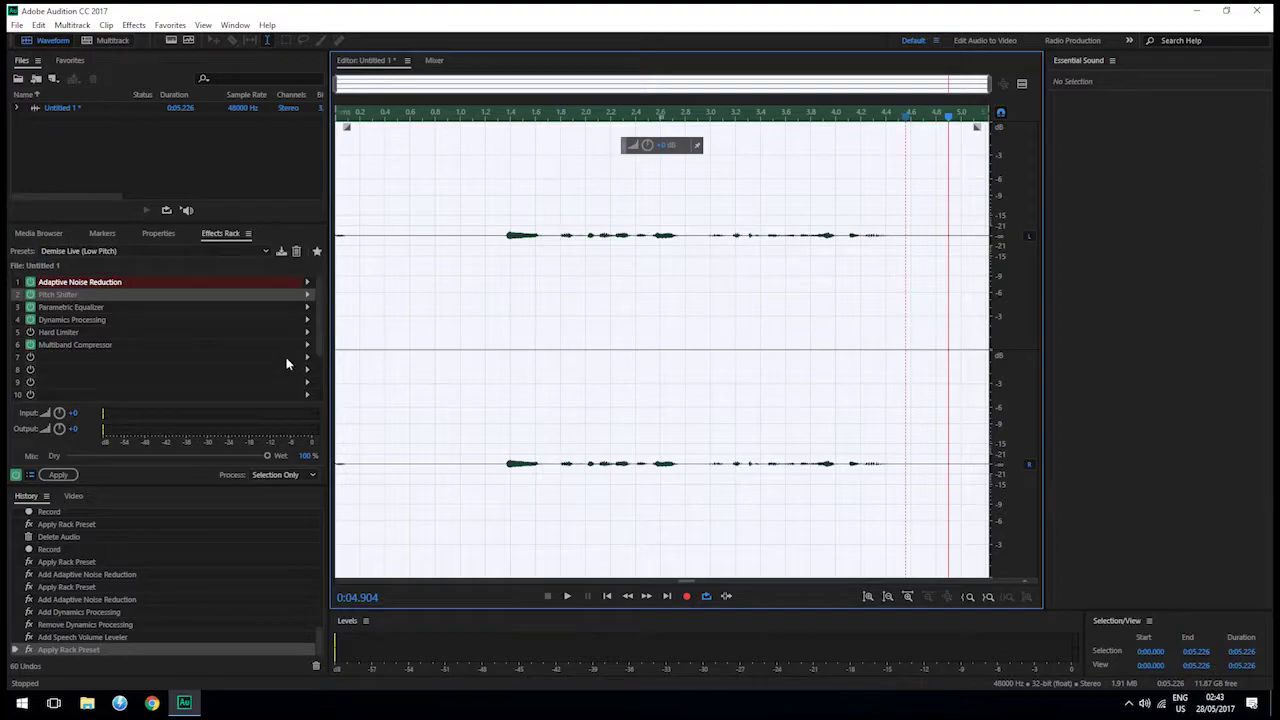
- Switch the effects rack to the Demise Live preset and audition the clip, finishing with the playhead at 0:01.260
{"action": "left_click", "coordinate": [181, 252]}
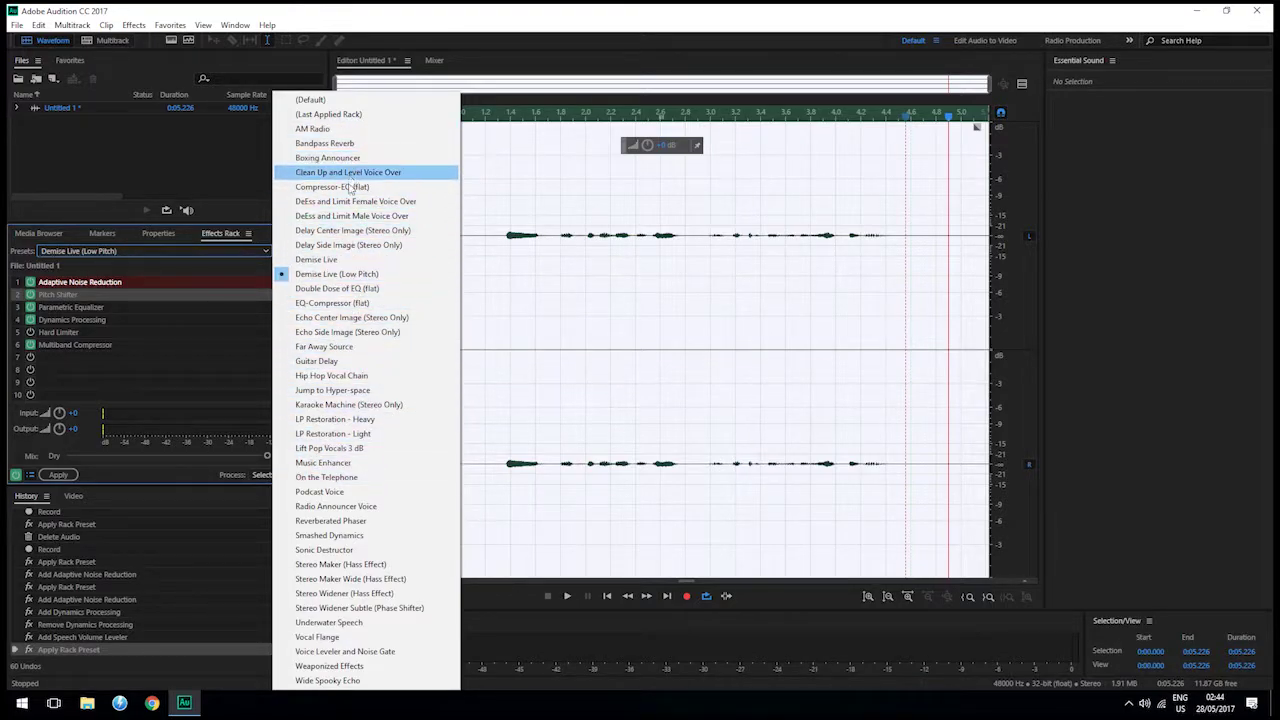
{"action": "left_click", "coordinate": [343, 261]}
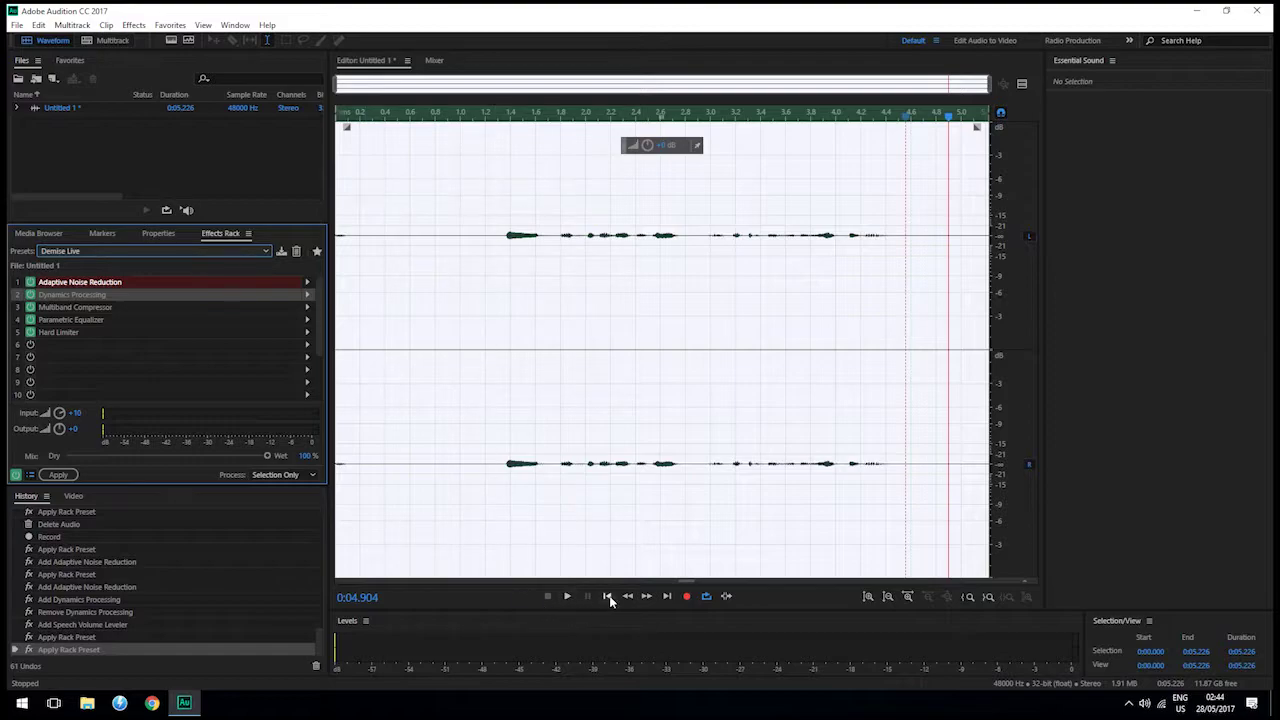
{"action": "left_click", "coordinate": [530, 599]}
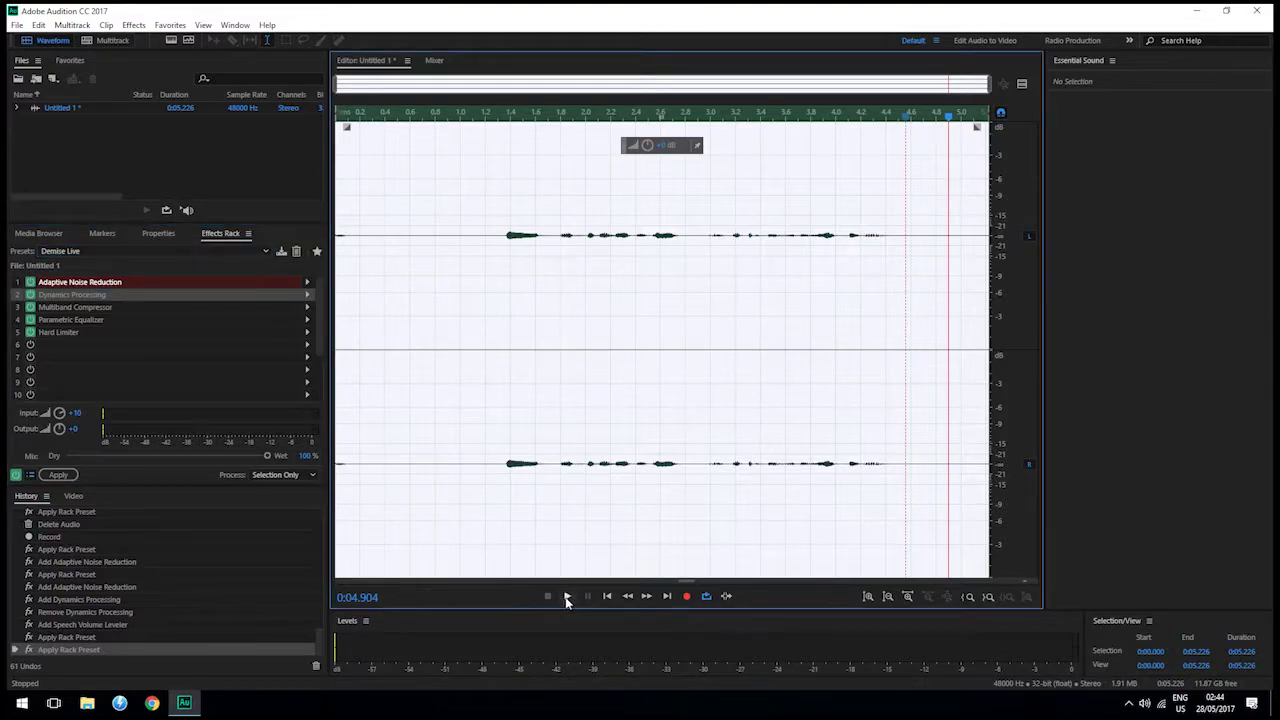
{"action": "left_click", "coordinate": [567, 597]}
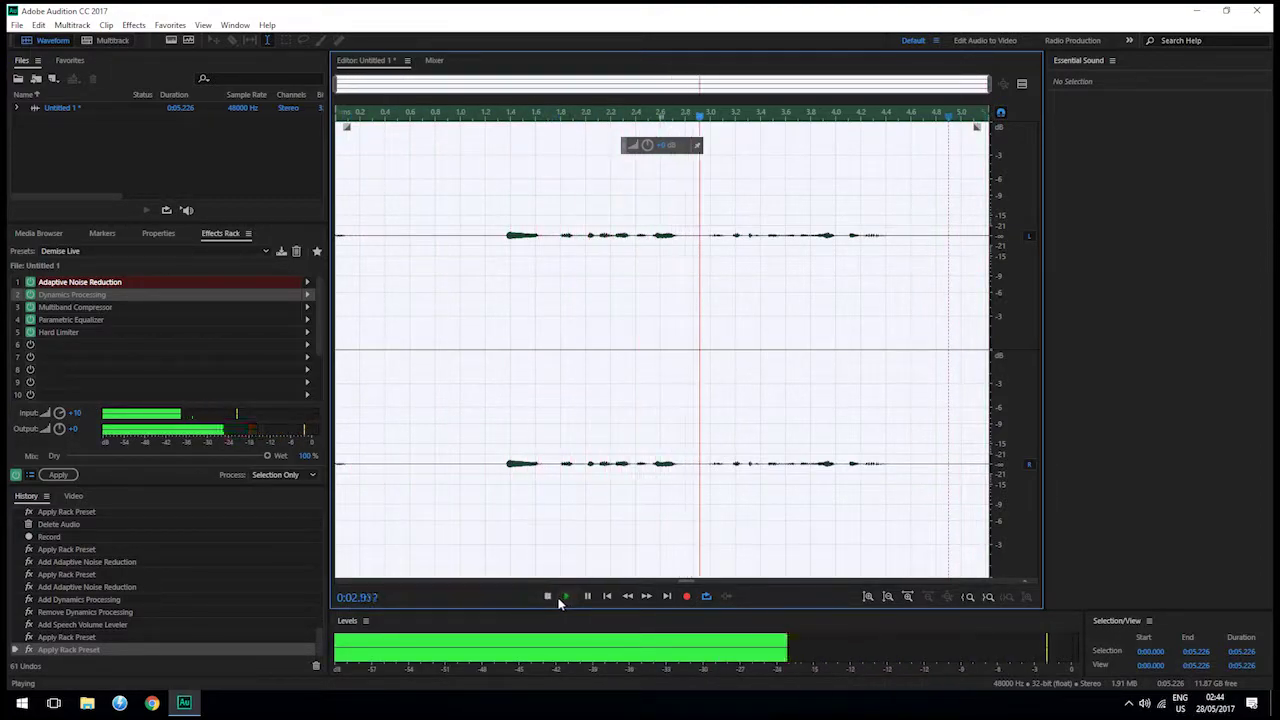
{"action": "left_click", "coordinate": [549, 597]}
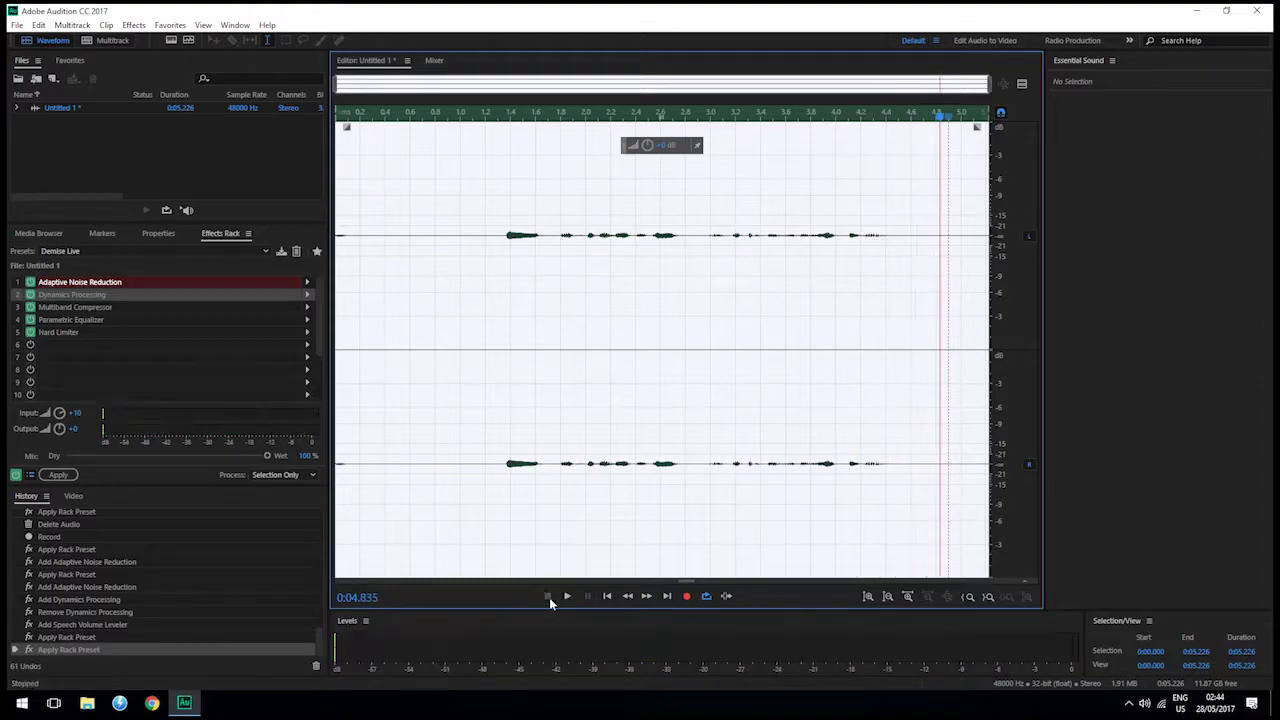
{"action": "left_click", "coordinate": [494, 118]}
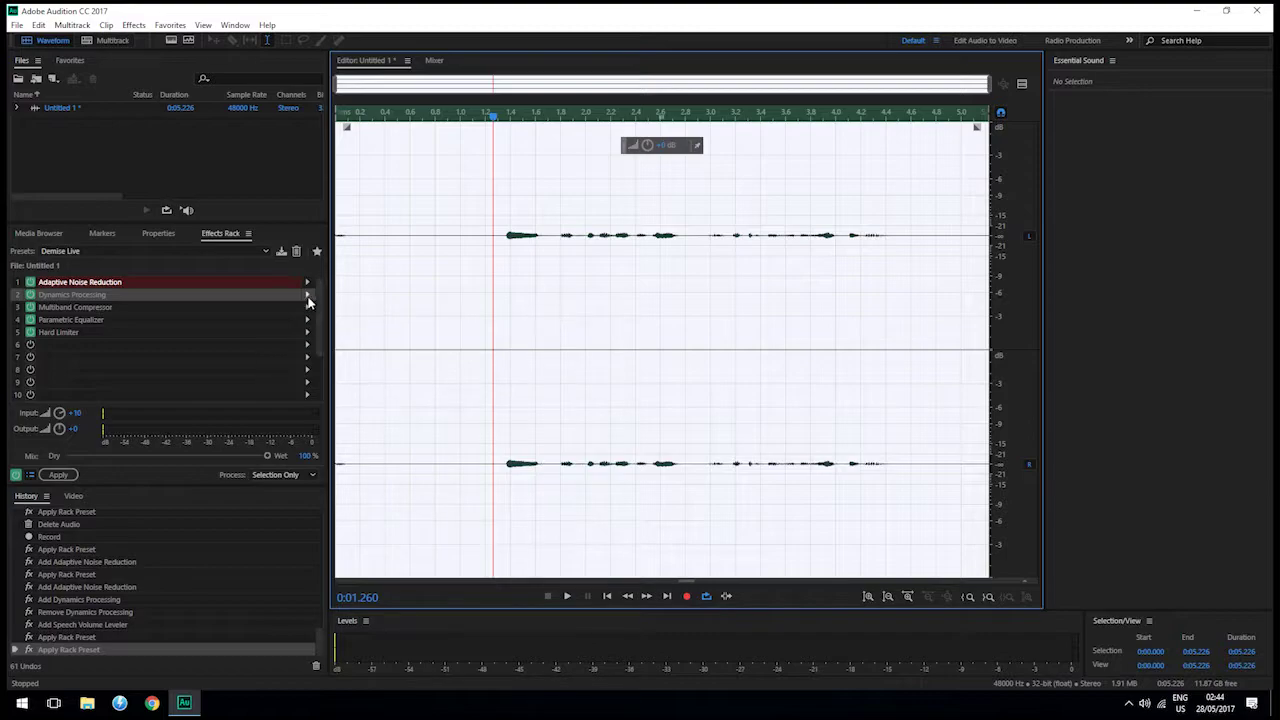
{"action": "mouse_move", "coordinate": [317, 299]}
{"action": "left_mouse_down"}
{"action": "mouse_move", "coordinate": [317, 320]}
{"action": "mouse_move", "coordinate": [317, 289]}
{"action": "left_mouse_up"}
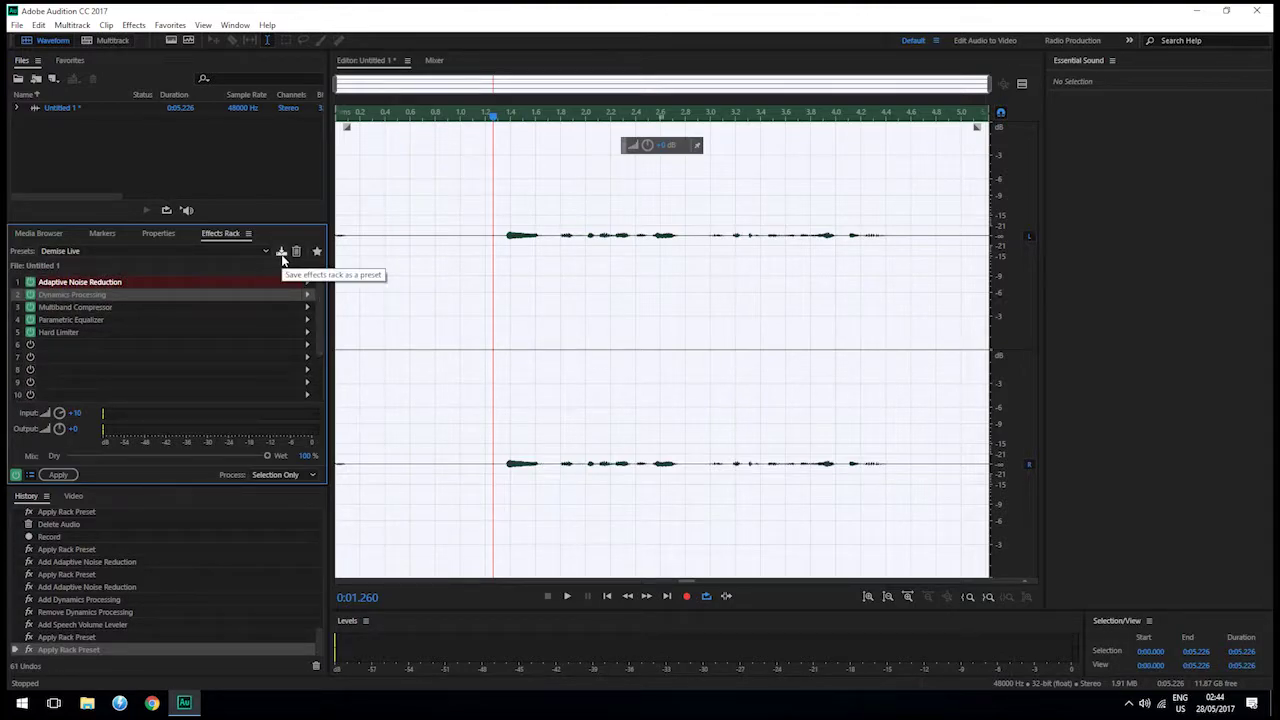
{"action": "left_click", "coordinate": [282, 254]}
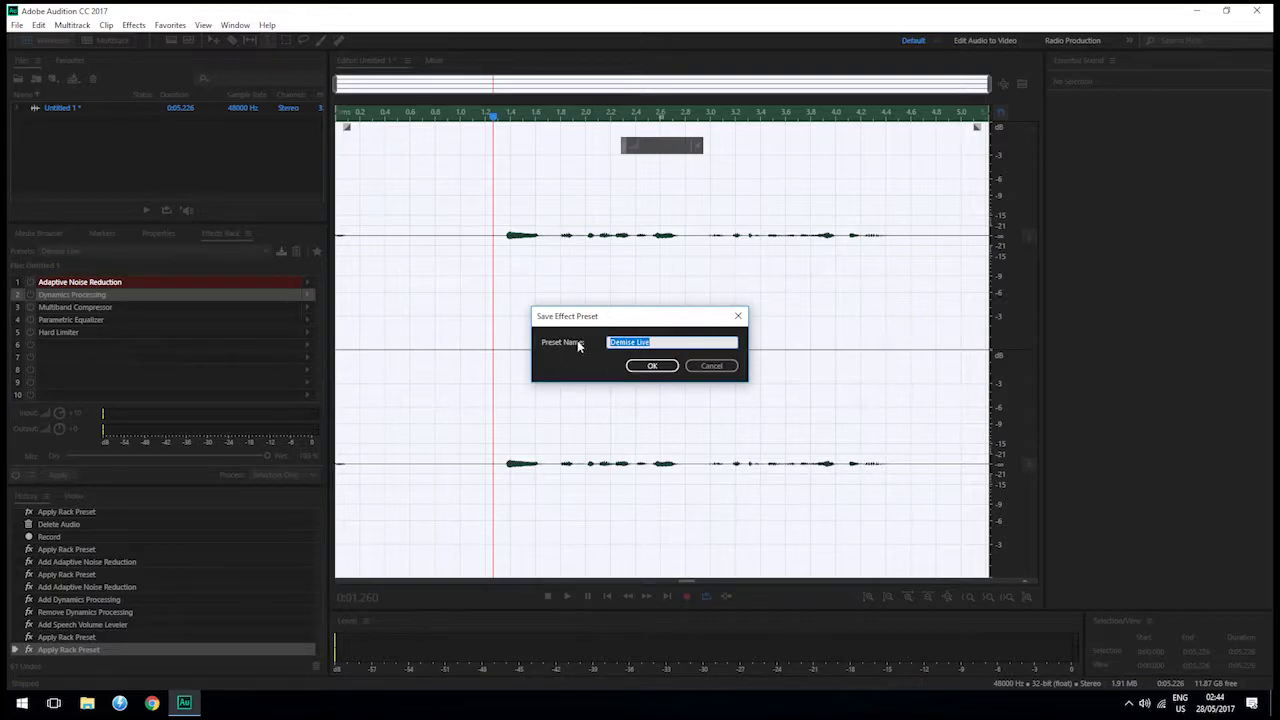
{"action": "left_click", "coordinate": [710, 367]}
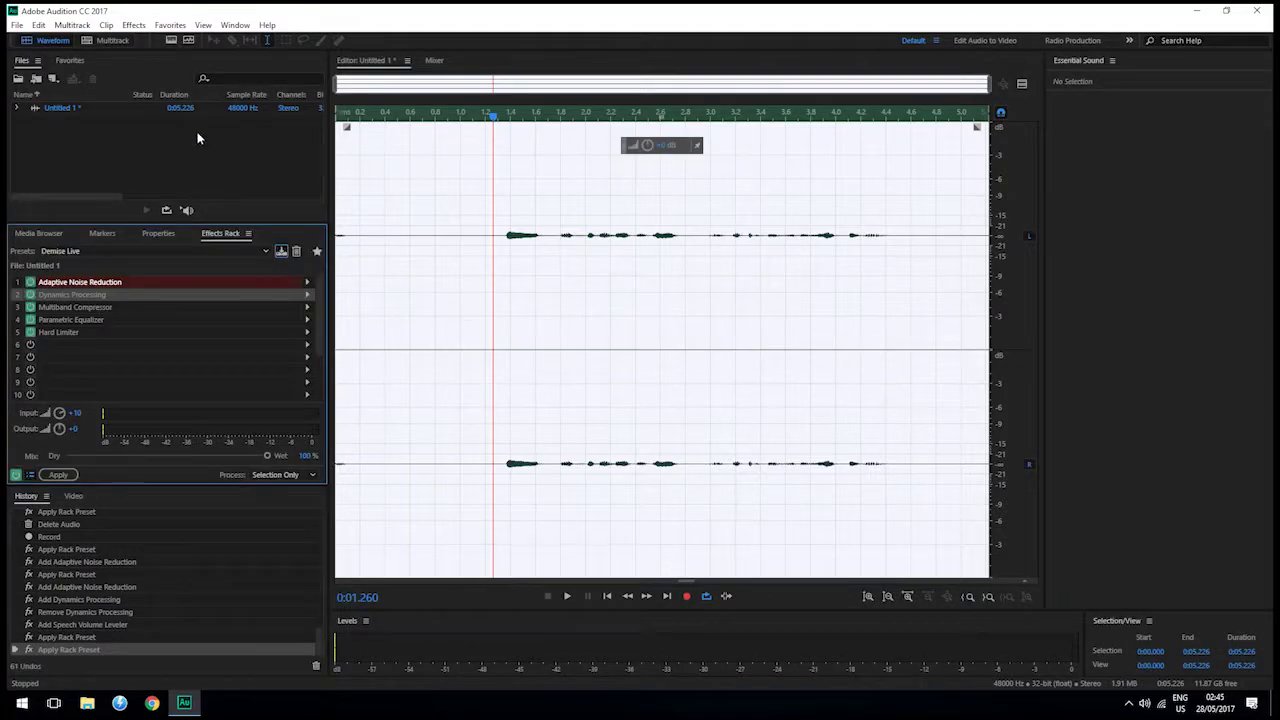
- Look through the available rack presets and the effect categories offered for slot 1
{"action": "left_click", "coordinate": [265, 254]}
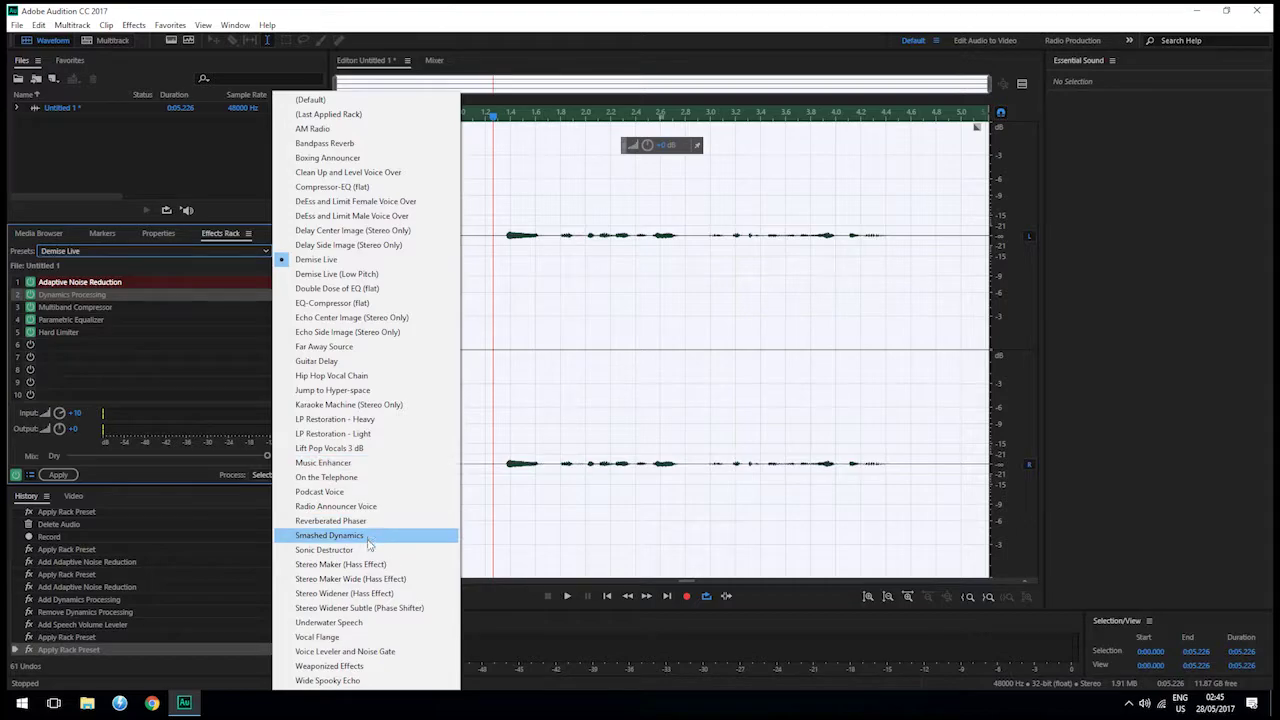
{"action": "left_click", "coordinate": [219, 260]}
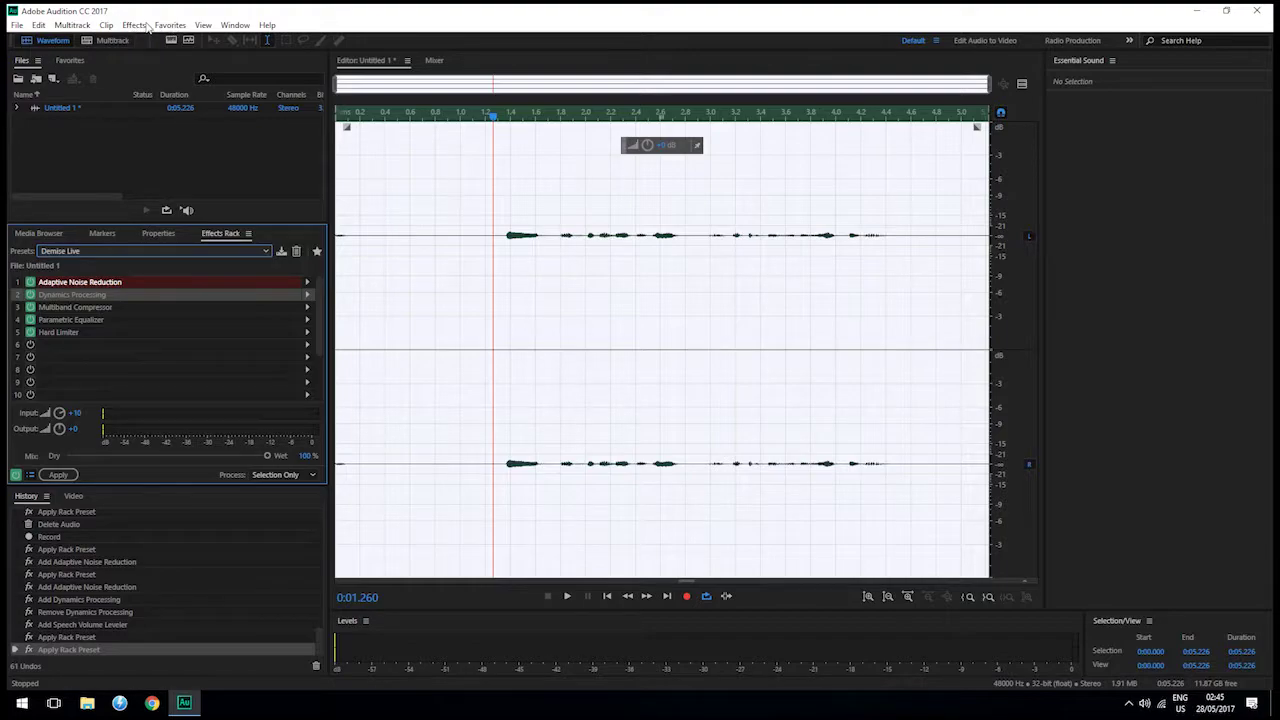
{"action": "left_click", "coordinate": [248, 253]}
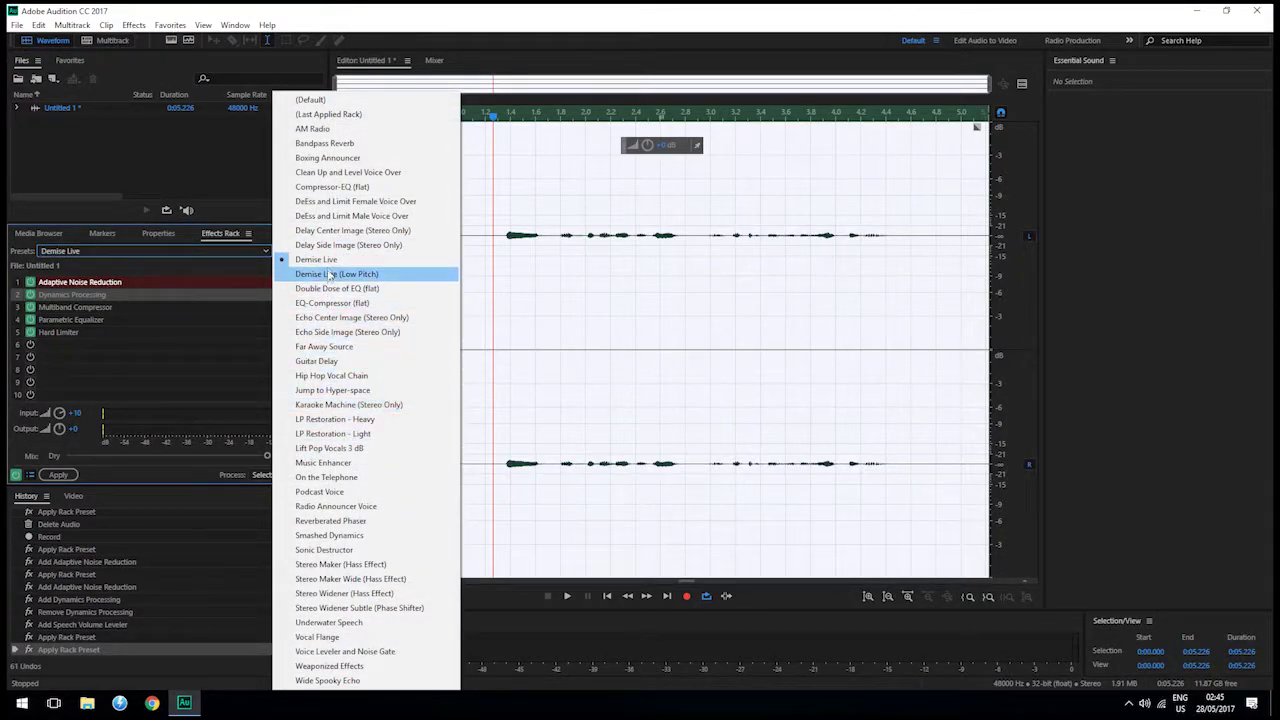
{"action": "left_click", "coordinate": [209, 156]}
{"action": "left_click", "coordinate": [233, 252]}
{"action": "left_click", "coordinate": [194, 150]}
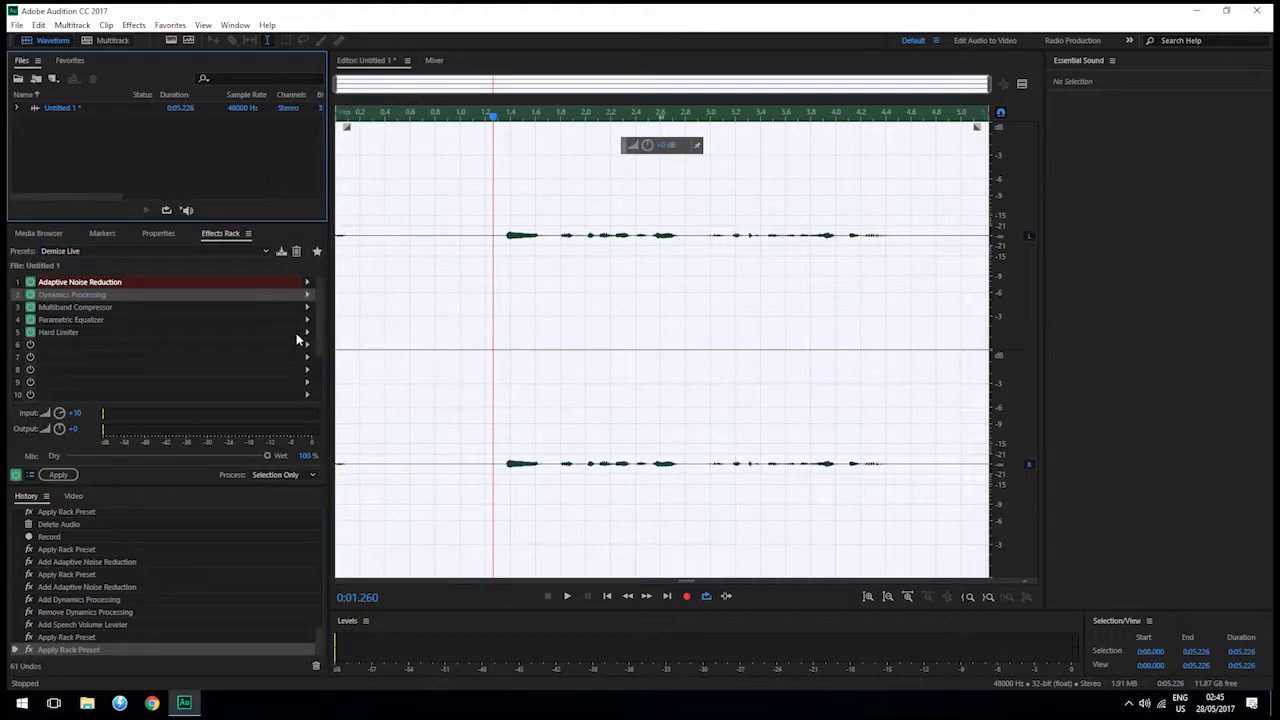
{"action": "left_click", "coordinate": [307, 282]}
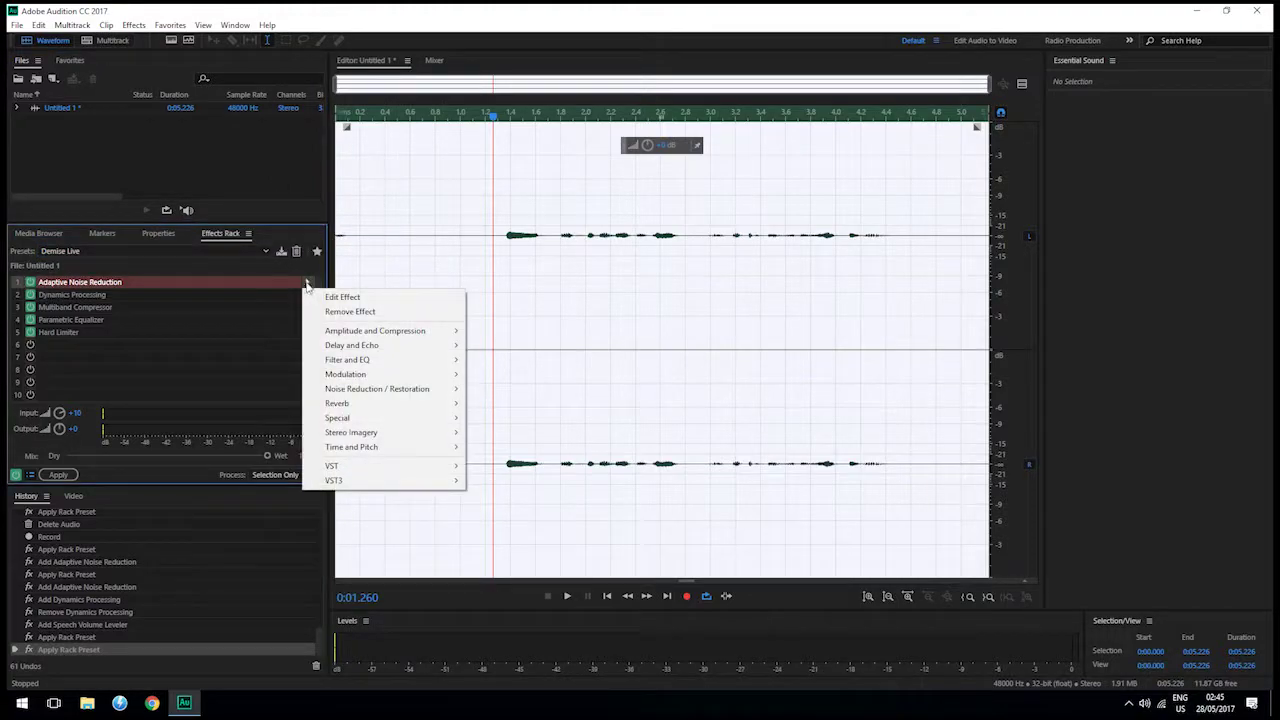
{"action": "mouse_move", "coordinate": [402, 334]}
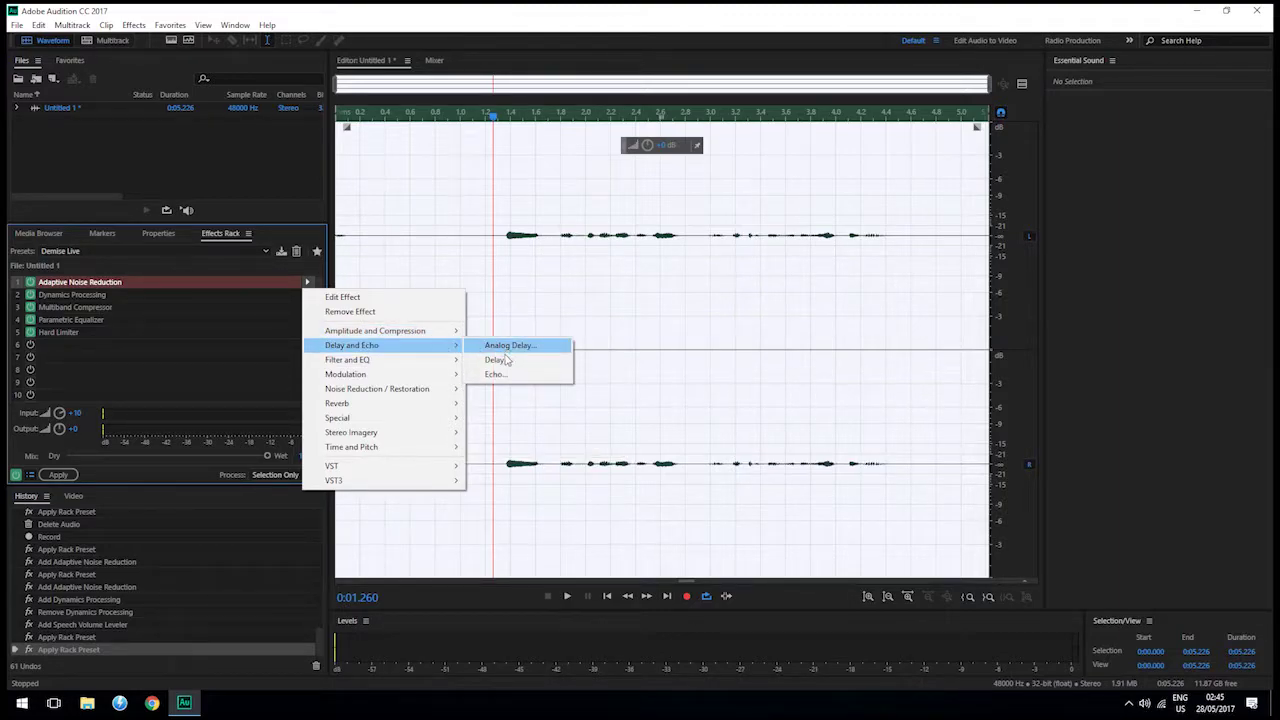
{"action": "mouse_move", "coordinate": [444, 362]}
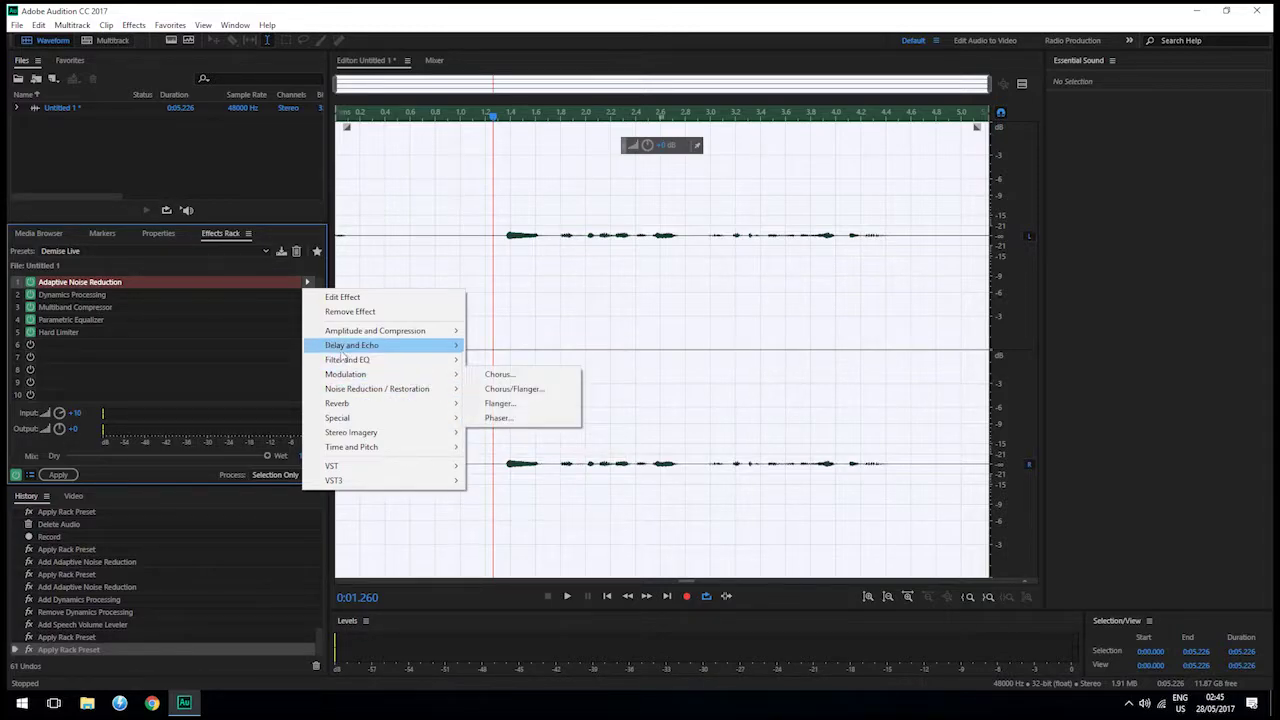
{"action": "left_click", "coordinate": [131, 350]}
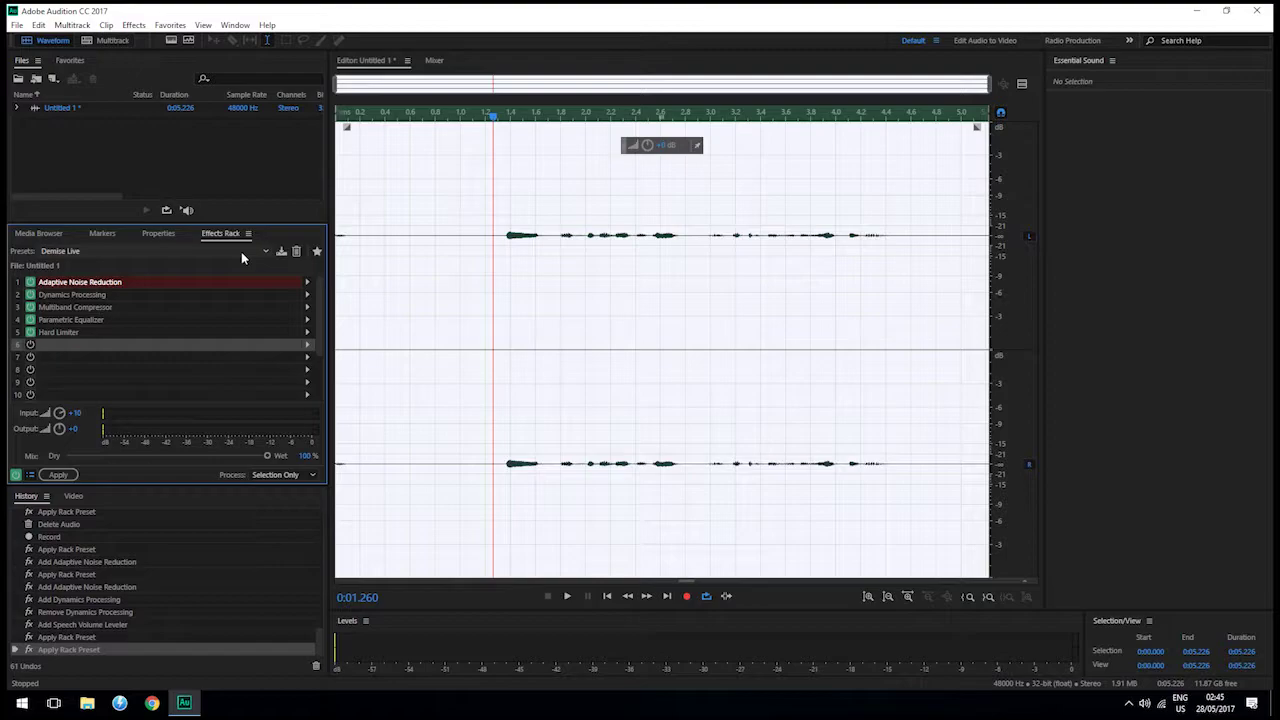
{"action": "left_click", "coordinate": [269, 162]}
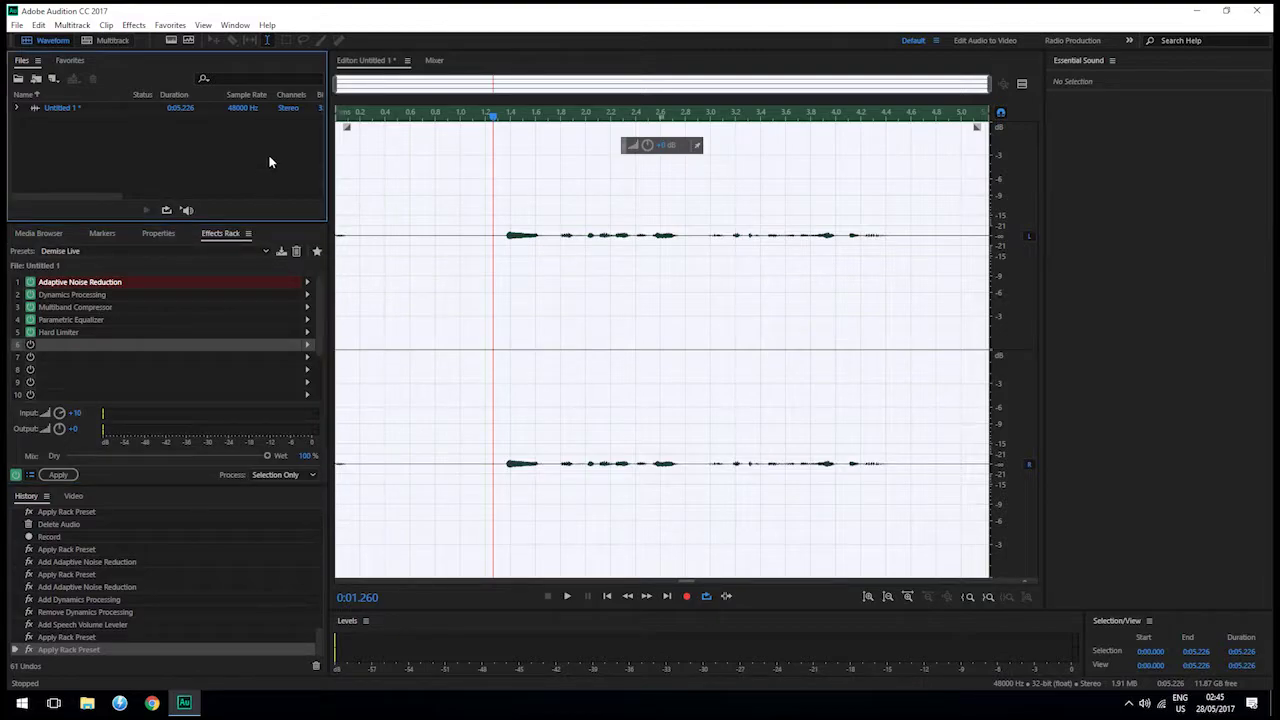
{"action": "left_click", "coordinate": [235, 266]}
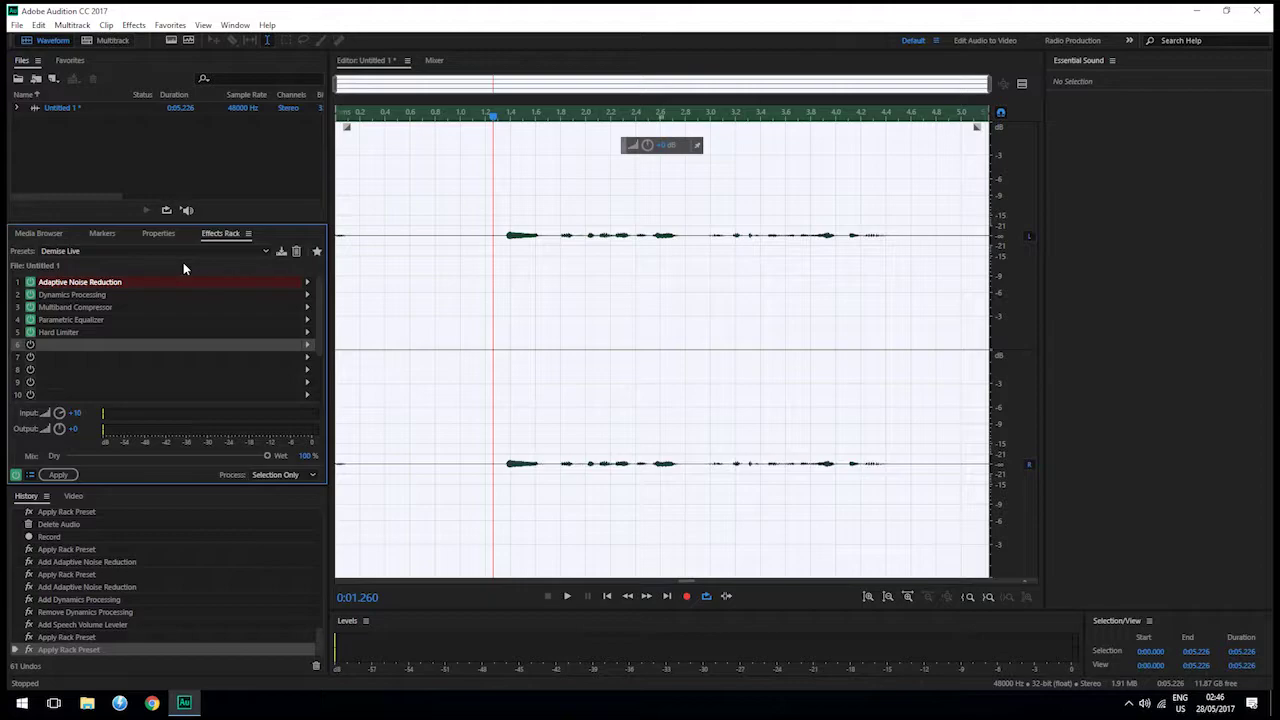
{"action": "left_click", "coordinate": [274, 165]}
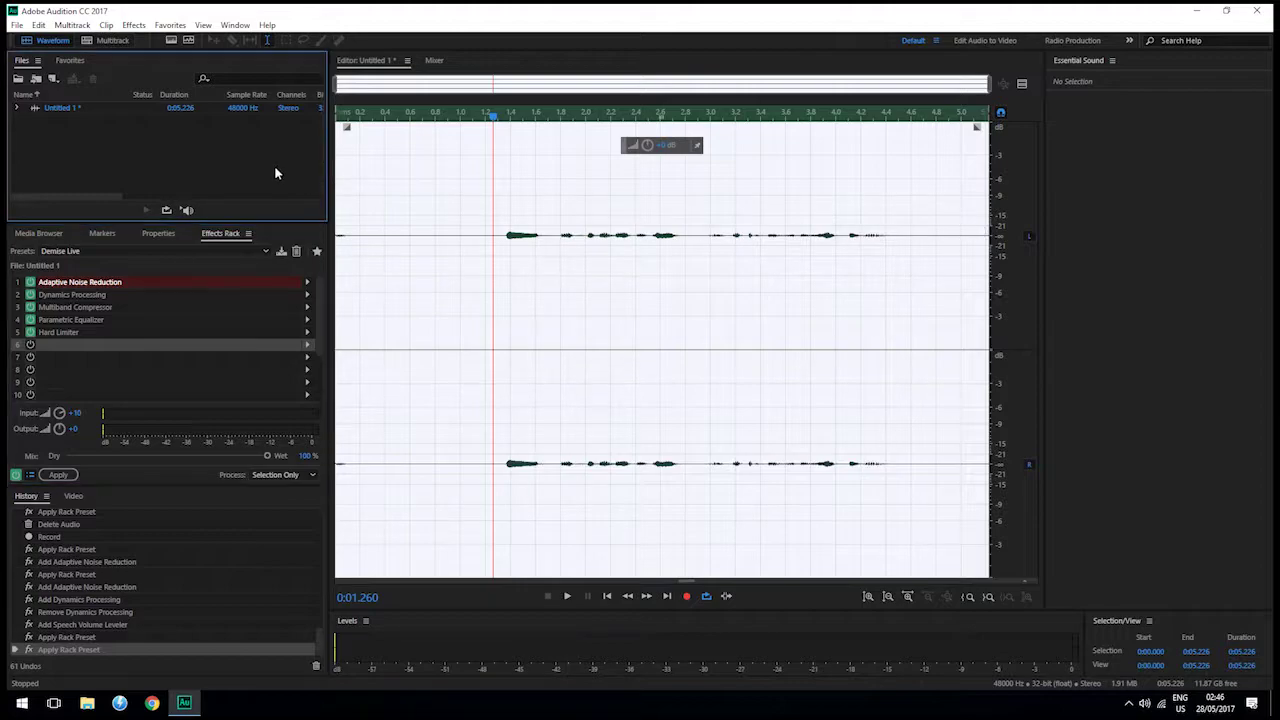
{"action": "left_click", "coordinate": [228, 268]}
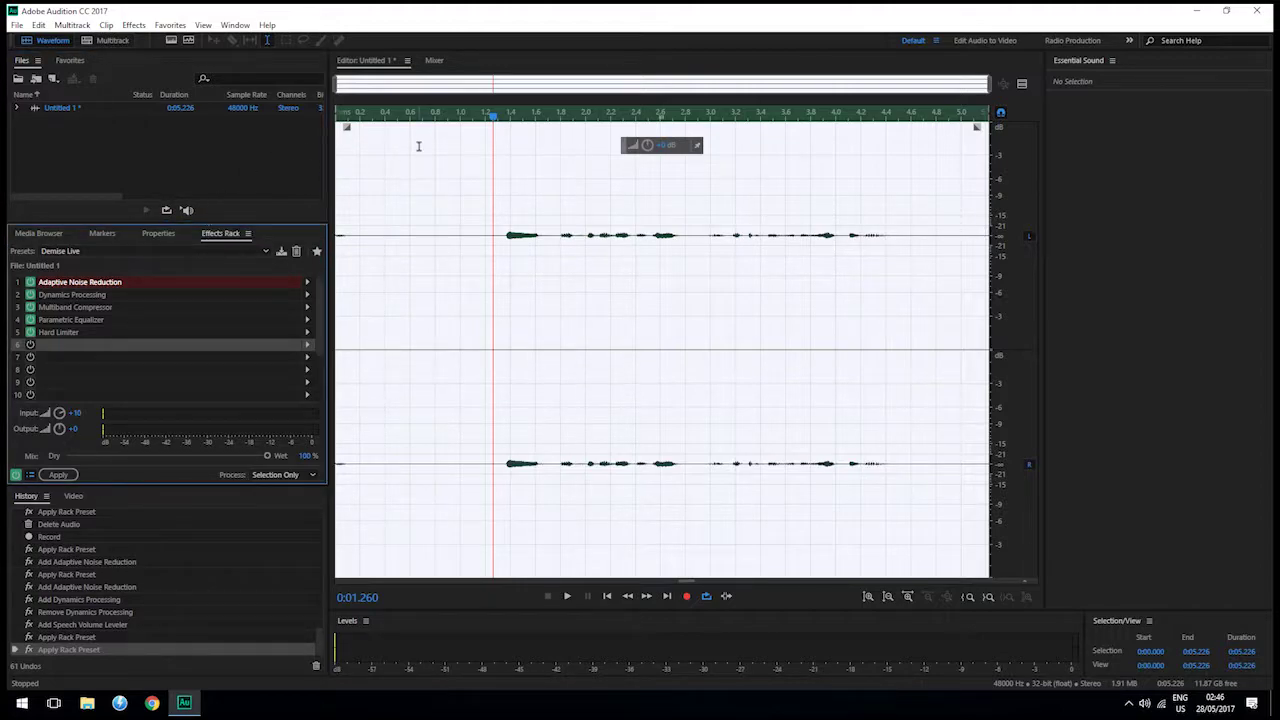
{"action": "left_click", "coordinate": [192, 168]}
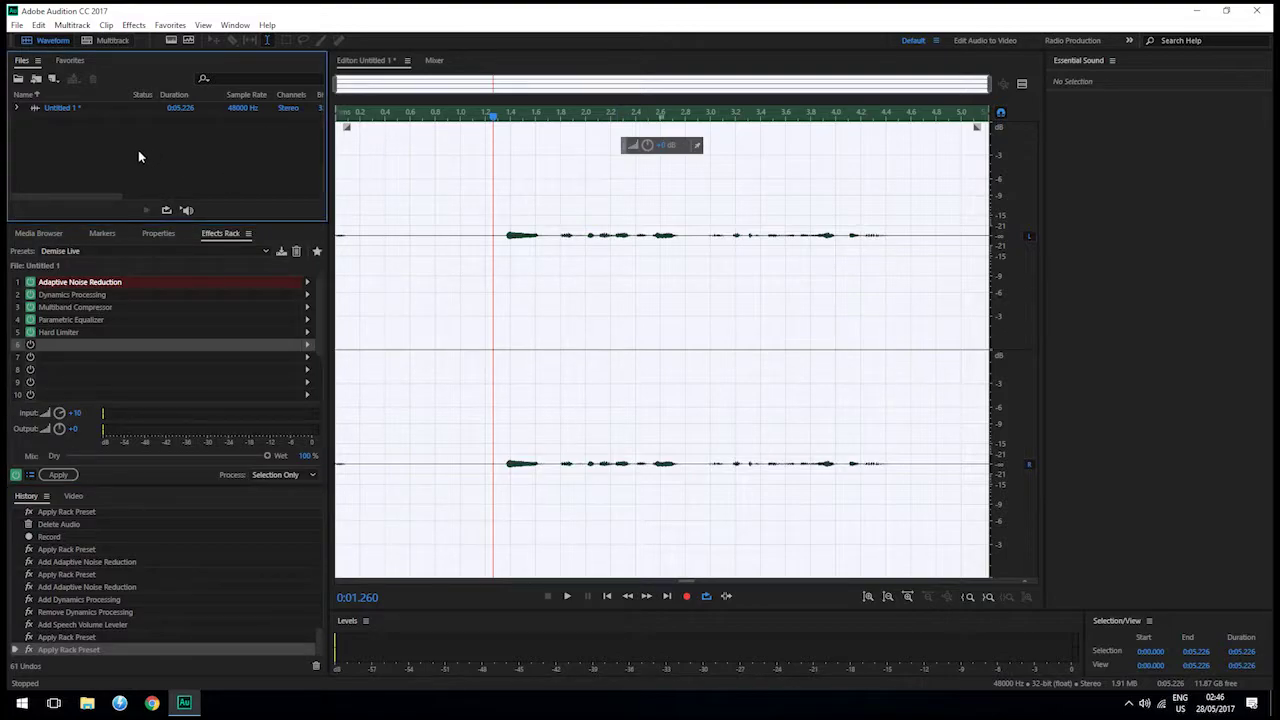
{"action": "left_click", "coordinate": [17, 25]}
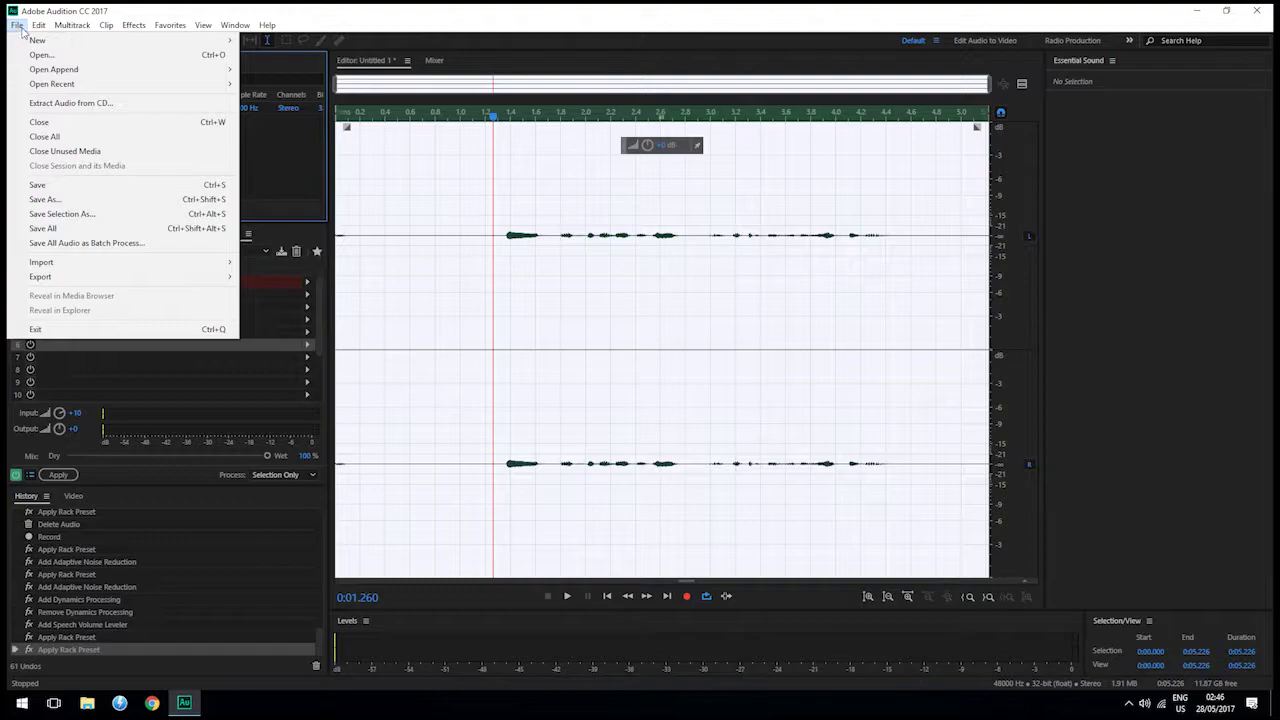
{"action": "left_click", "coordinate": [38, 25]}
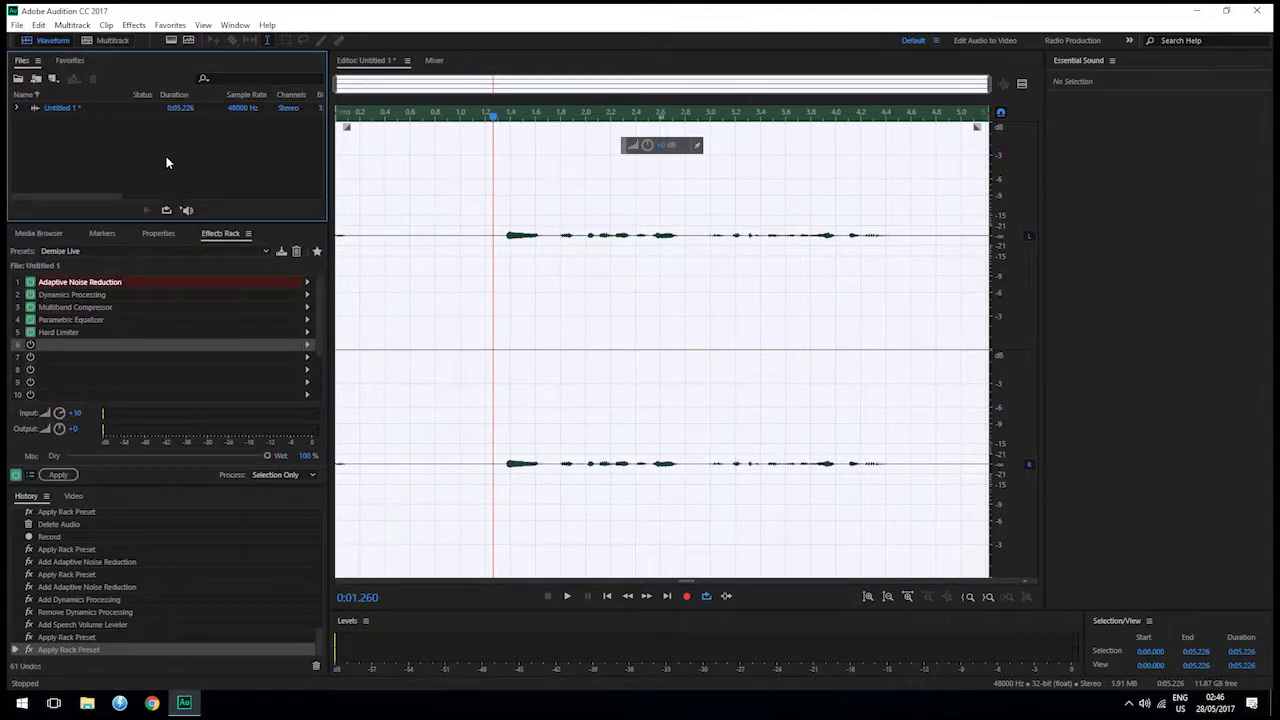
{"action": "left_click", "coordinate": [175, 251]}
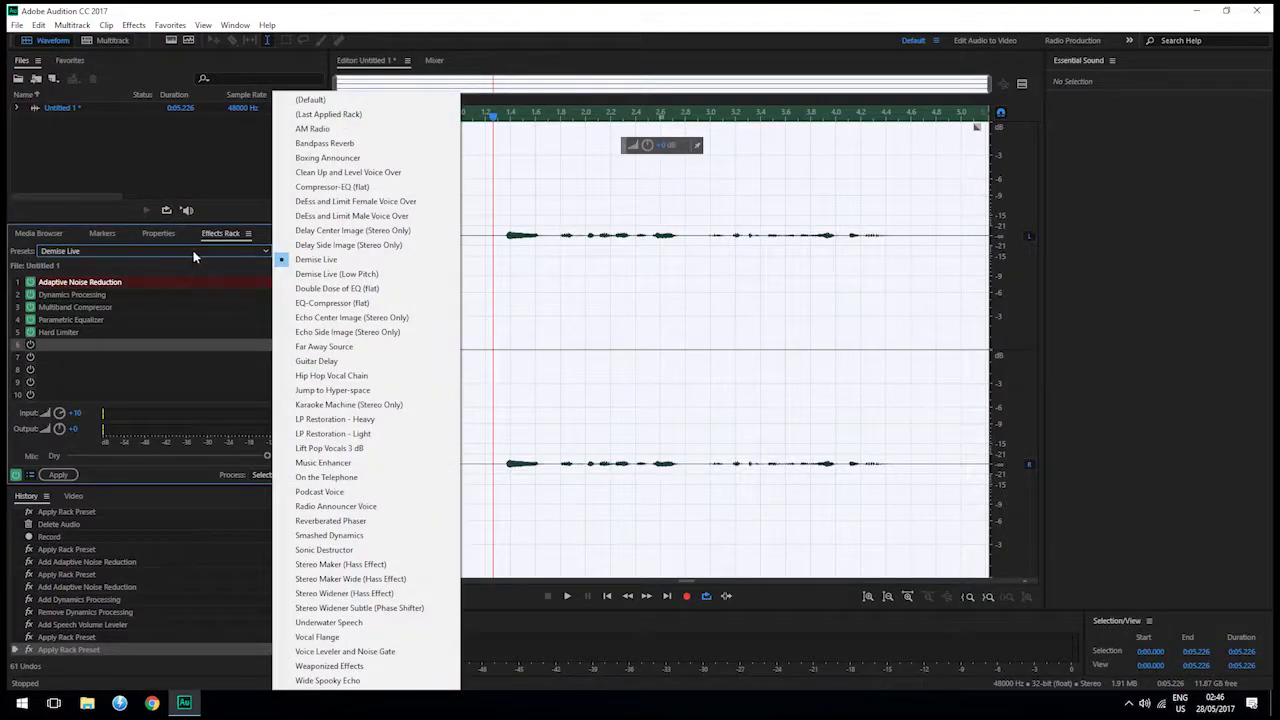
- Load the Podcast Voice preset into the effects rack and apply the rack permanently to the clip
{"action": "left_click", "coordinate": [355, 493]}
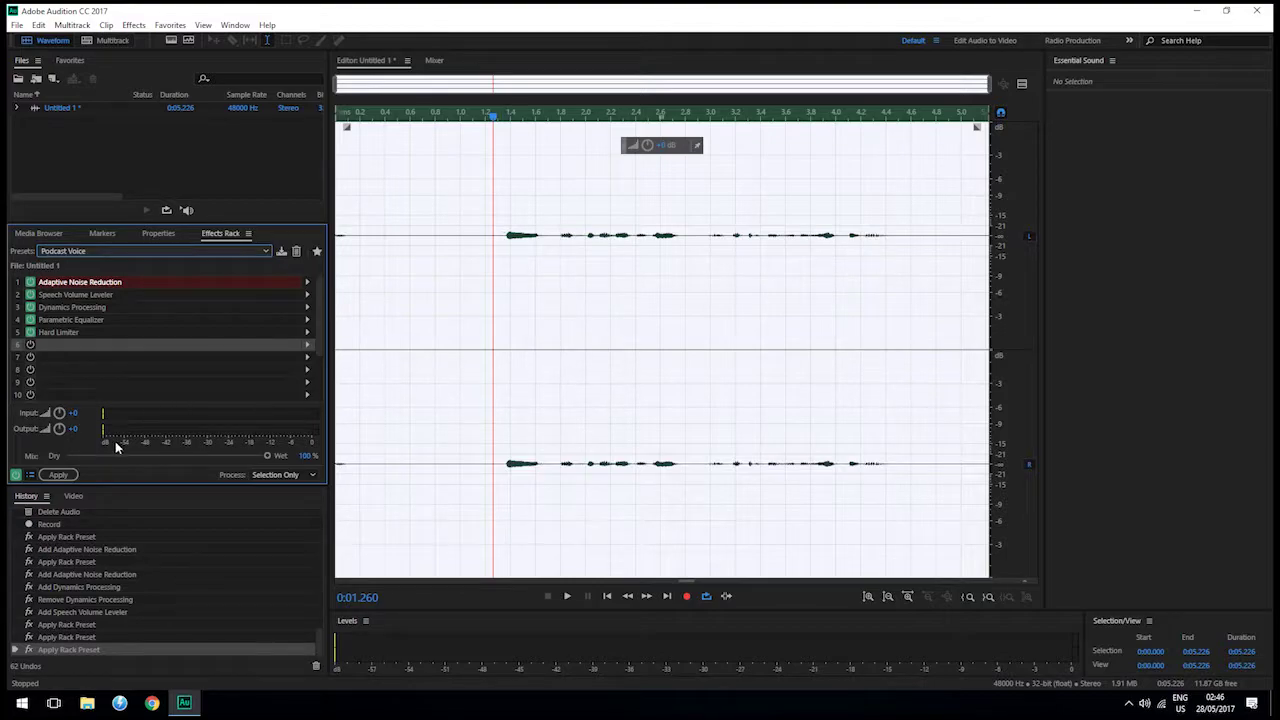
{"action": "left_click", "coordinate": [58, 475]}
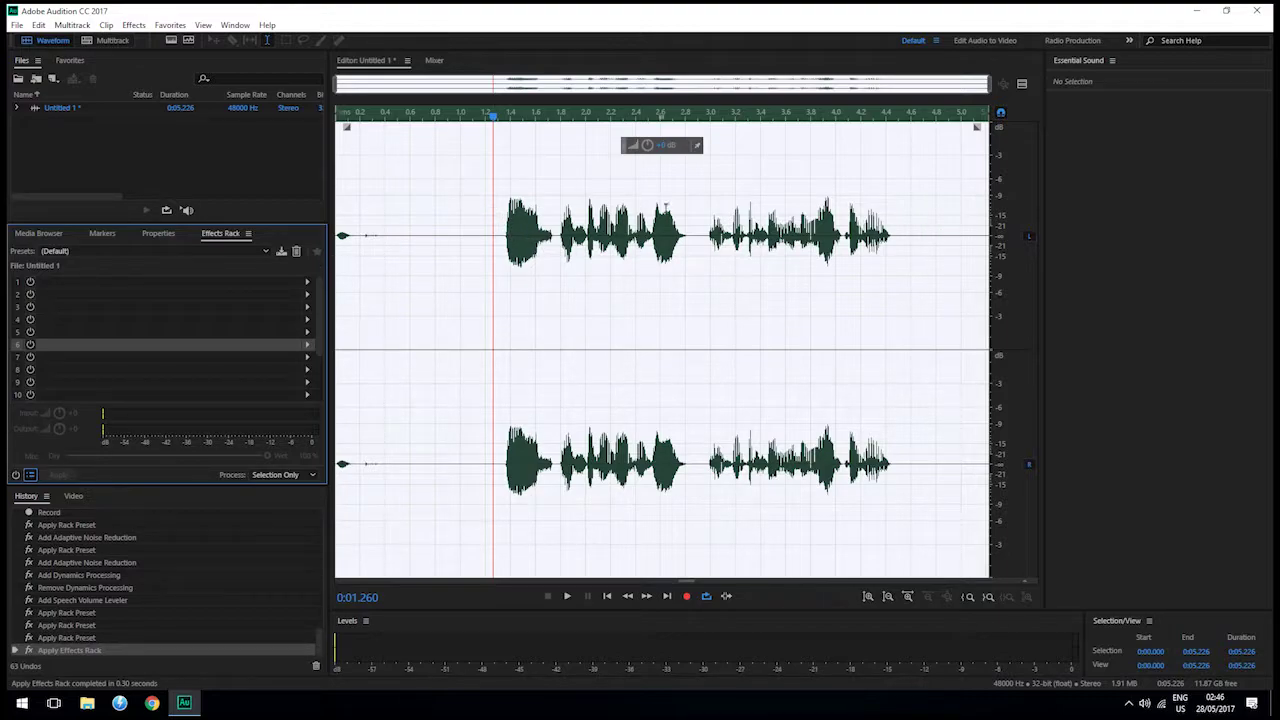
- Export the processed clip as Untitled 1.wav to the Music folder in Wave PCM format, after checking the available formats
{"action": "left_click", "coordinate": [17, 25]}
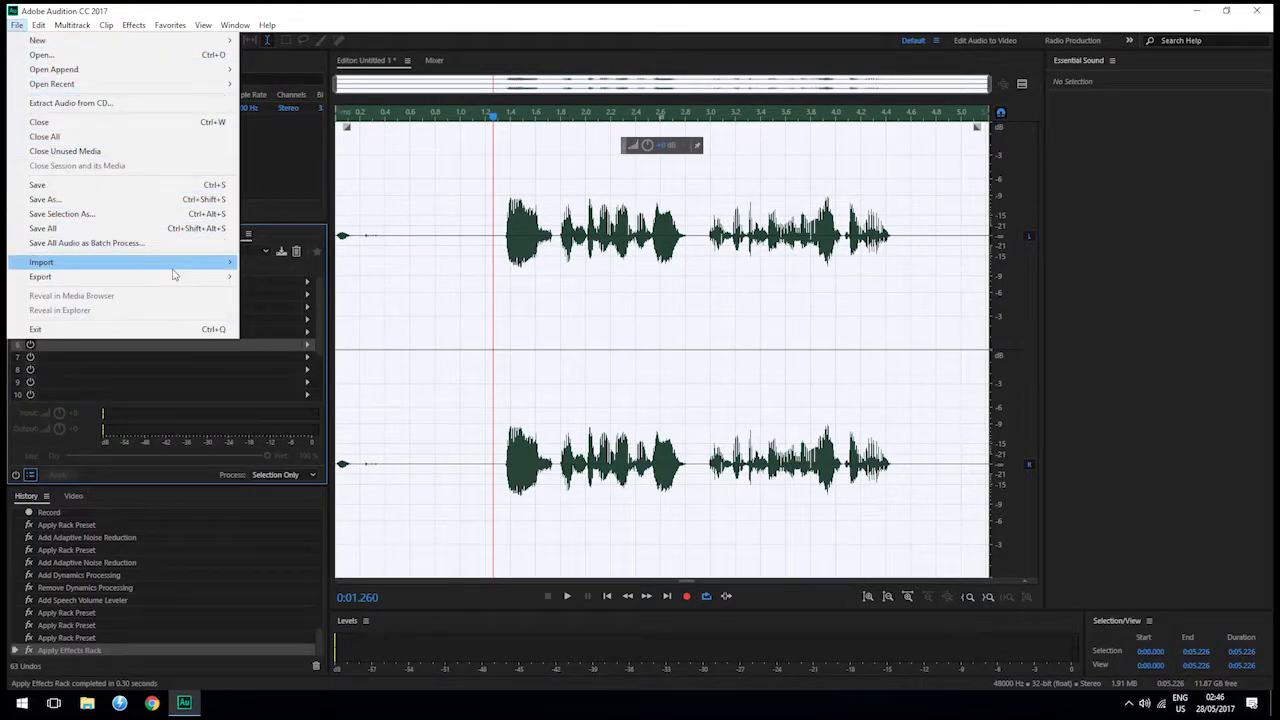
{"action": "mouse_move", "coordinate": [178, 276]}
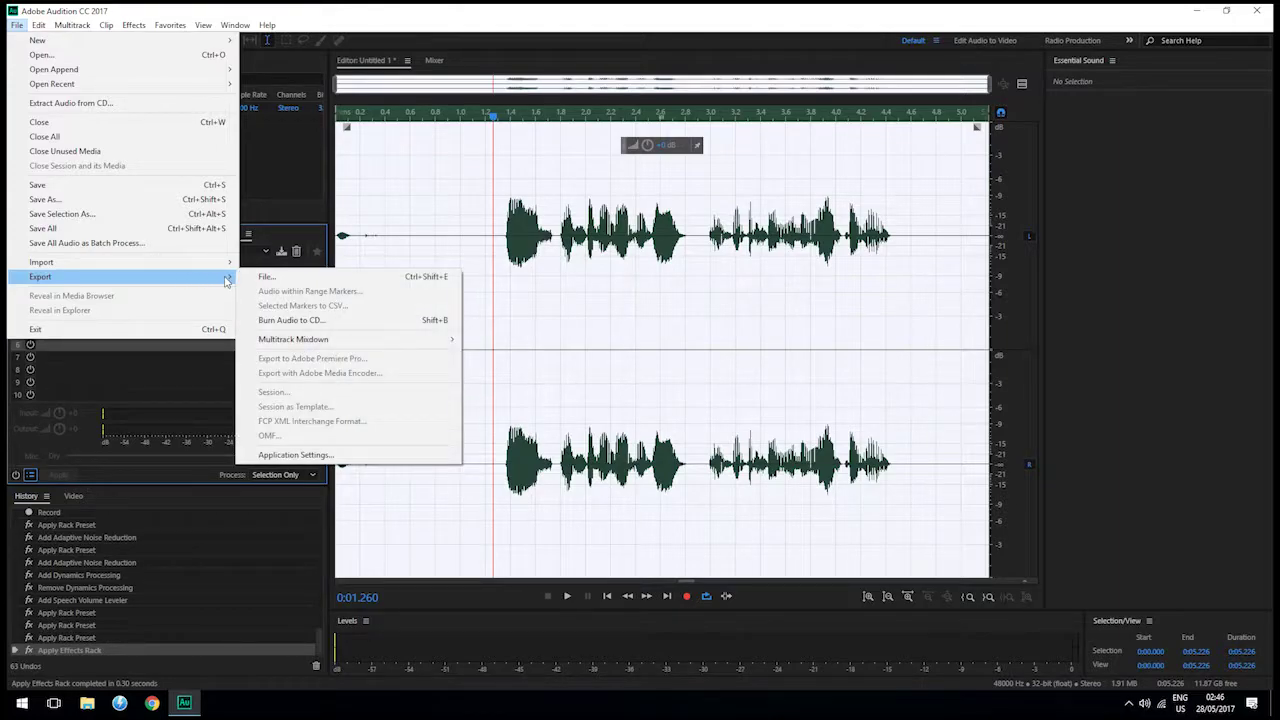
{"action": "left_click", "coordinate": [279, 280]}
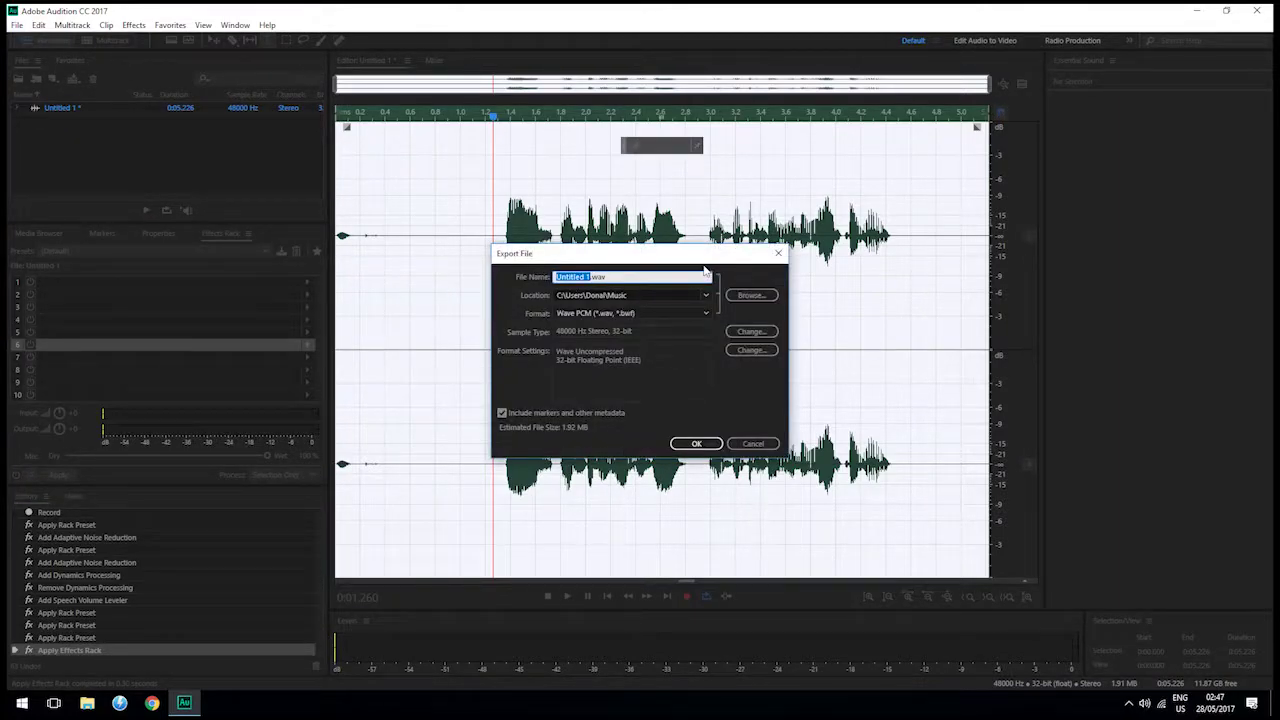
{"action": "left_click", "coordinate": [705, 313]}
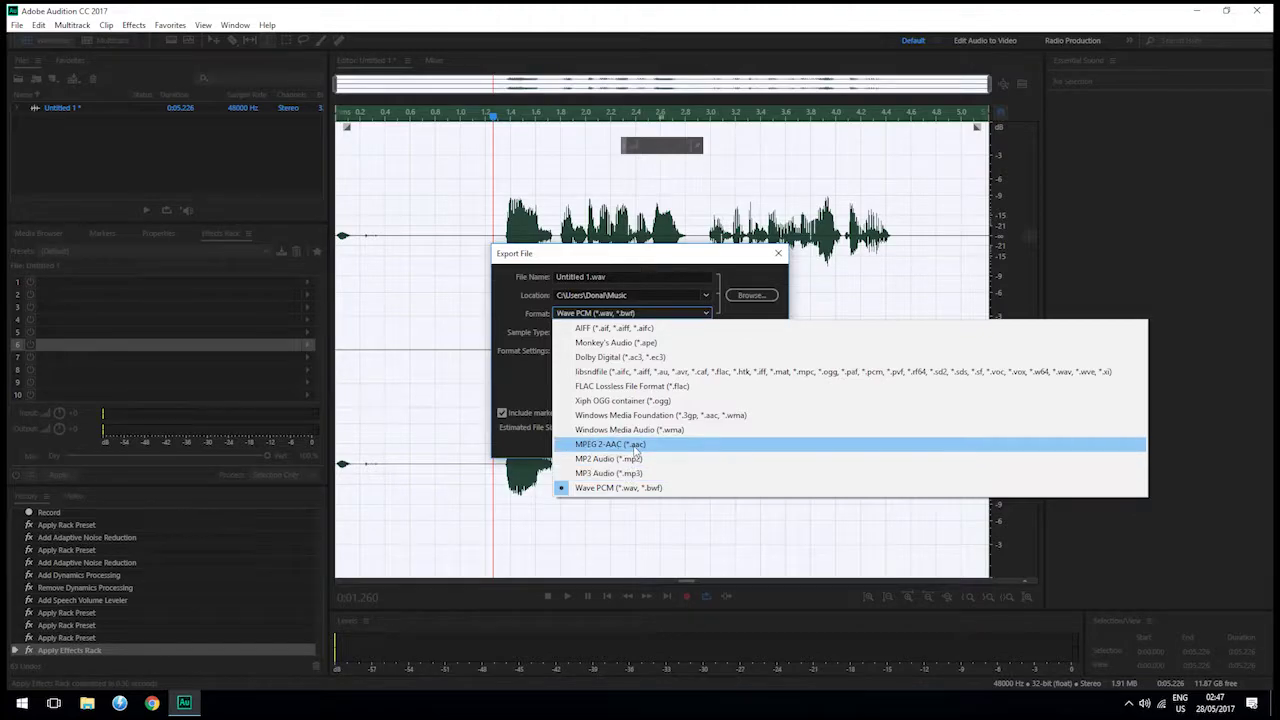
{"action": "left_click", "coordinate": [514, 307]}
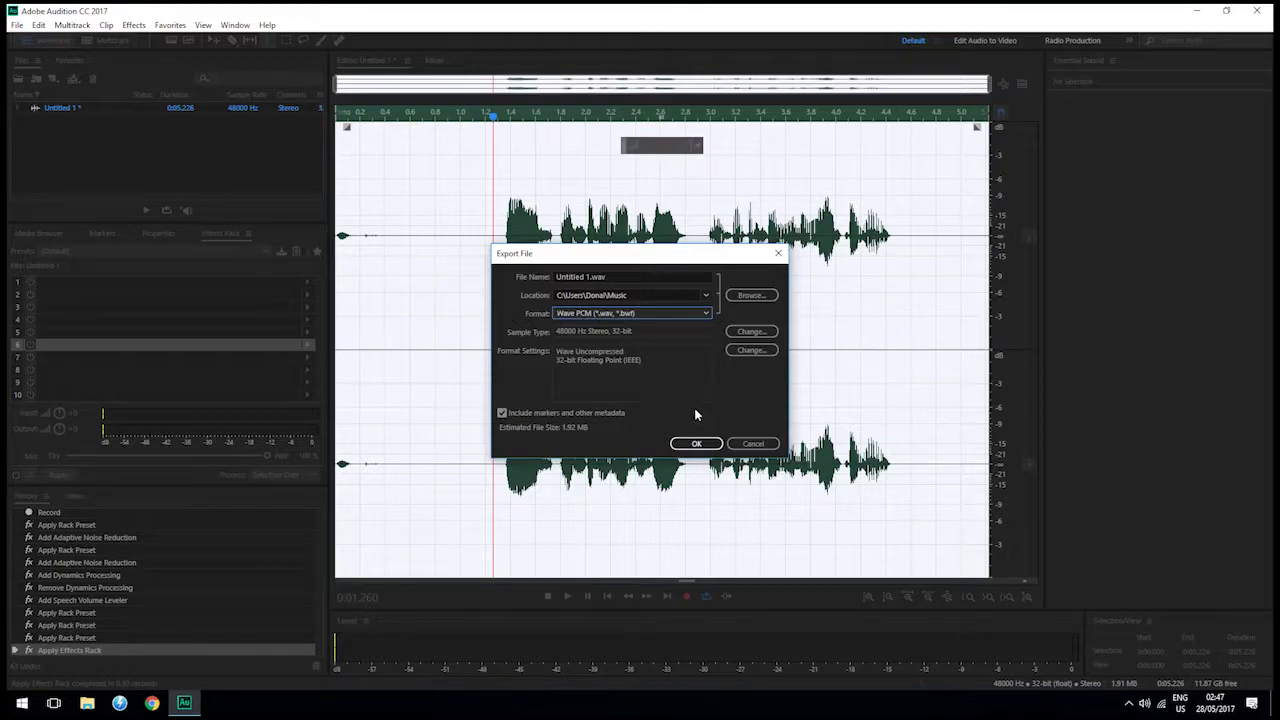
{"action": "left_click", "coordinate": [697, 443]}
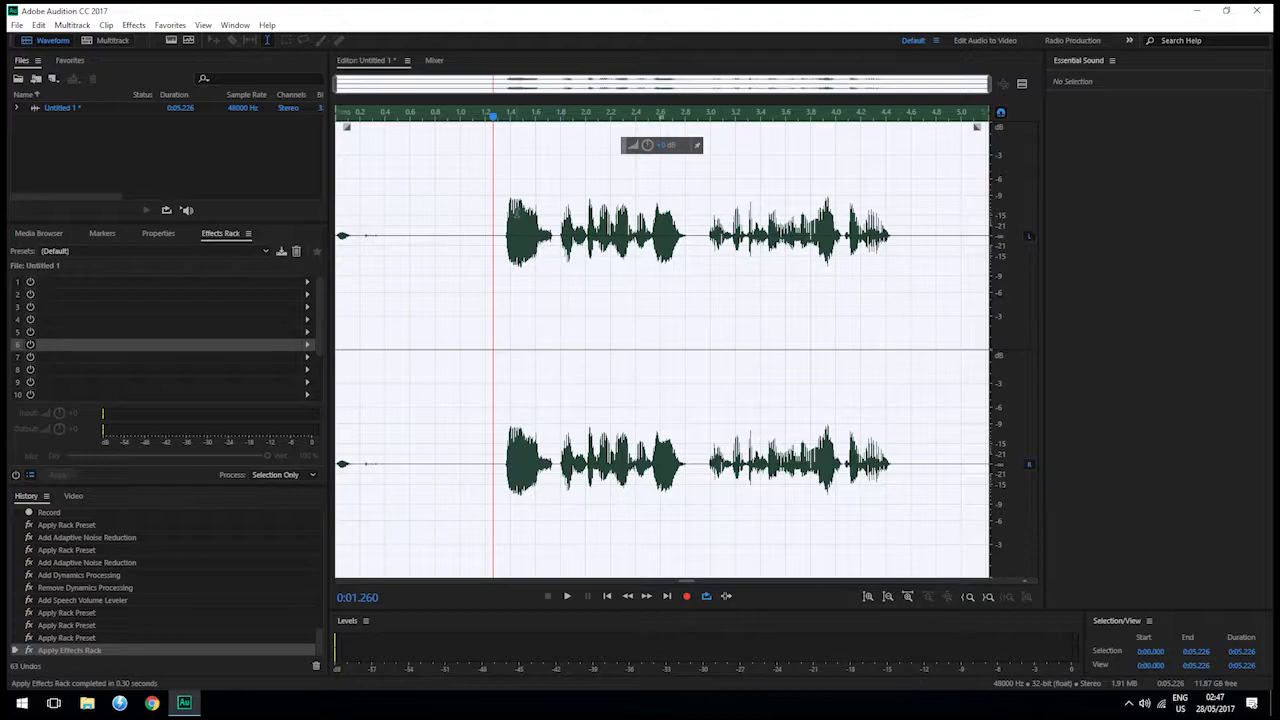
{"action": "left_click", "coordinate": [260, 162]}
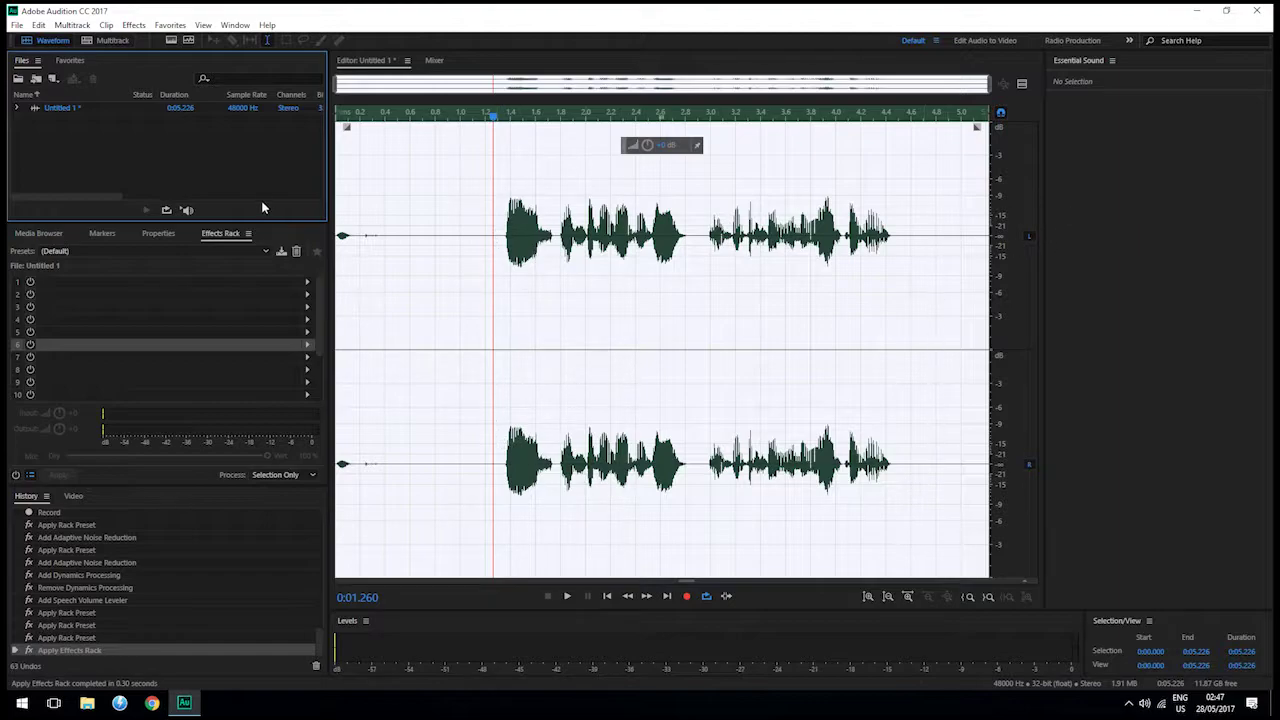
- Create a multitrack session named Untitled Session 1 from the Podcast template, overwriting the existing session file
{"action": "left_click", "coordinate": [104, 41]}
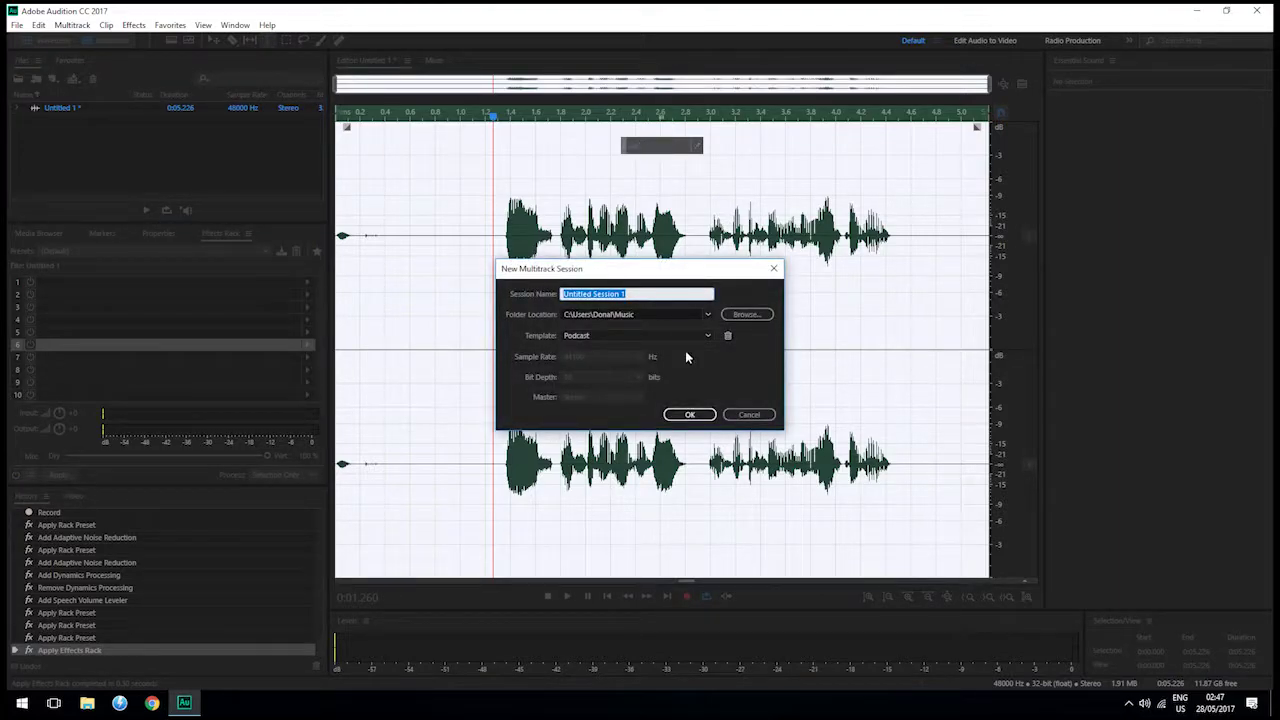
{"action": "left_click", "coordinate": [708, 419]}
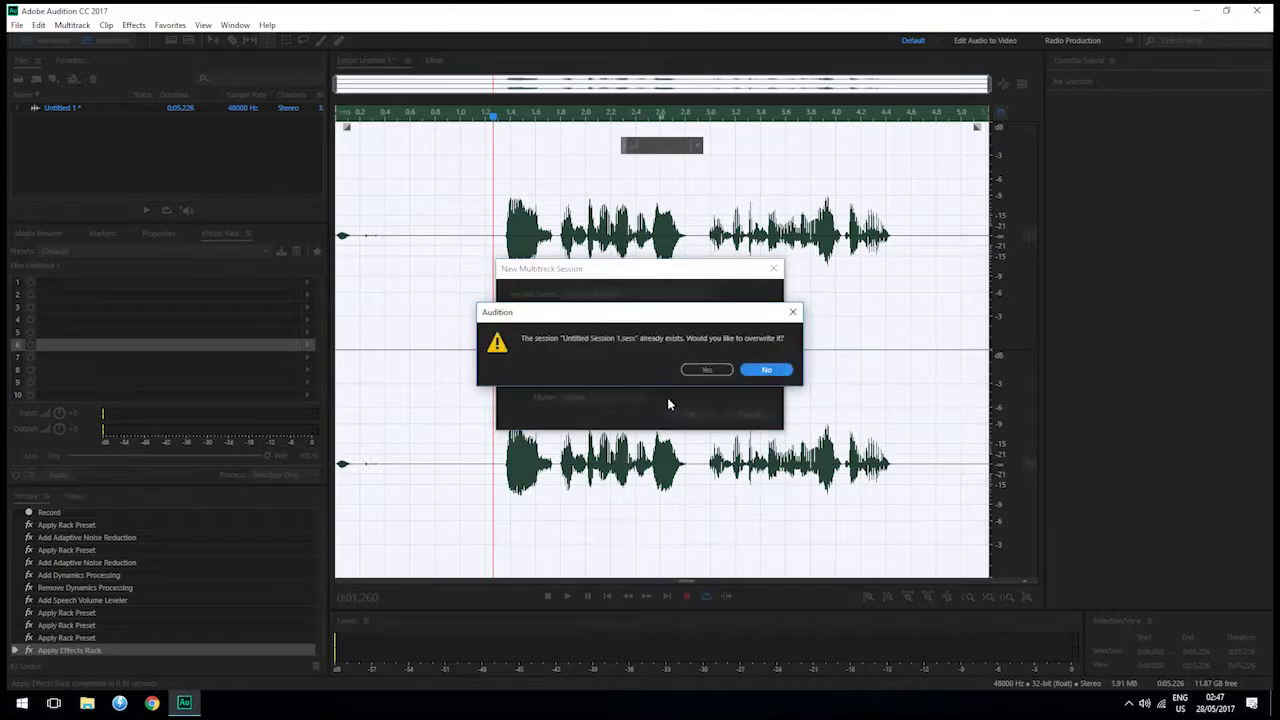
{"action": "left_click", "coordinate": [712, 370]}
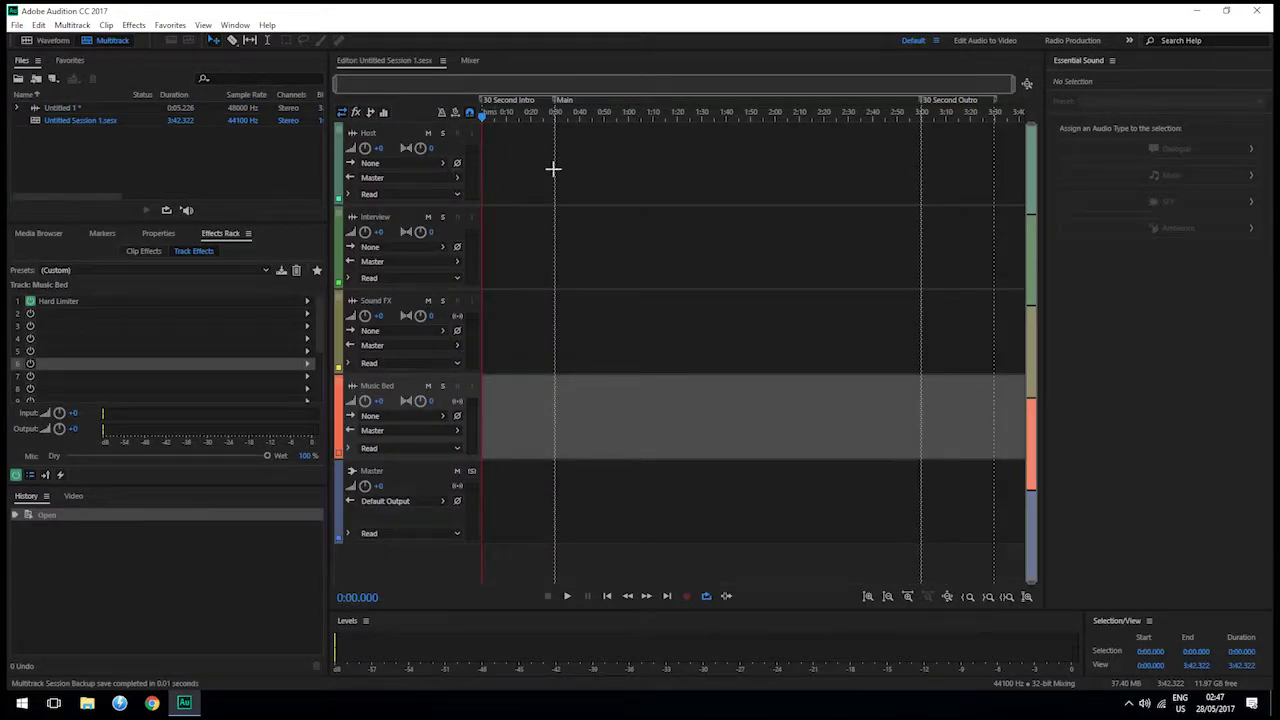
- Examine the session's Host, Interview, Sound FX, Music Bed and Master tracks and the effects loaded on each, finishing on Host
{"action": "left_click", "coordinate": [508, 157]}
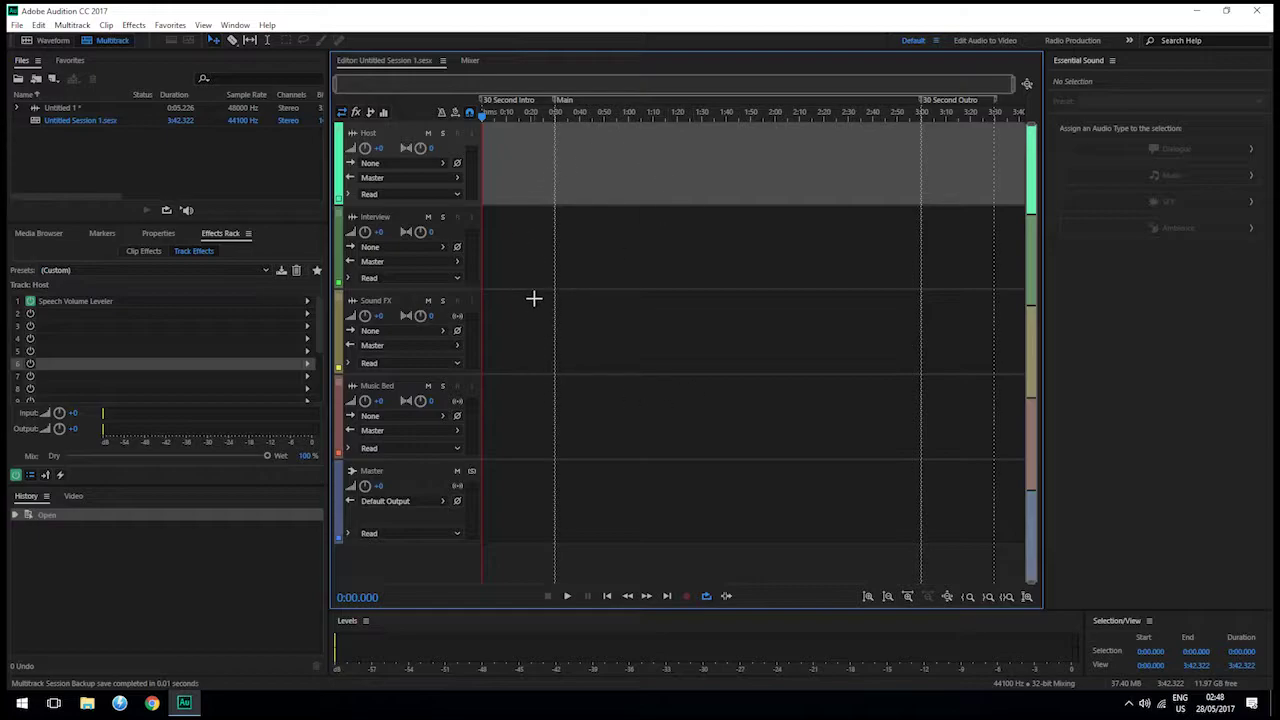
{"action": "left_click", "coordinate": [534, 266]}
{"action": "left_click", "coordinate": [536, 160]}
{"action": "left_click", "coordinate": [553, 275]}
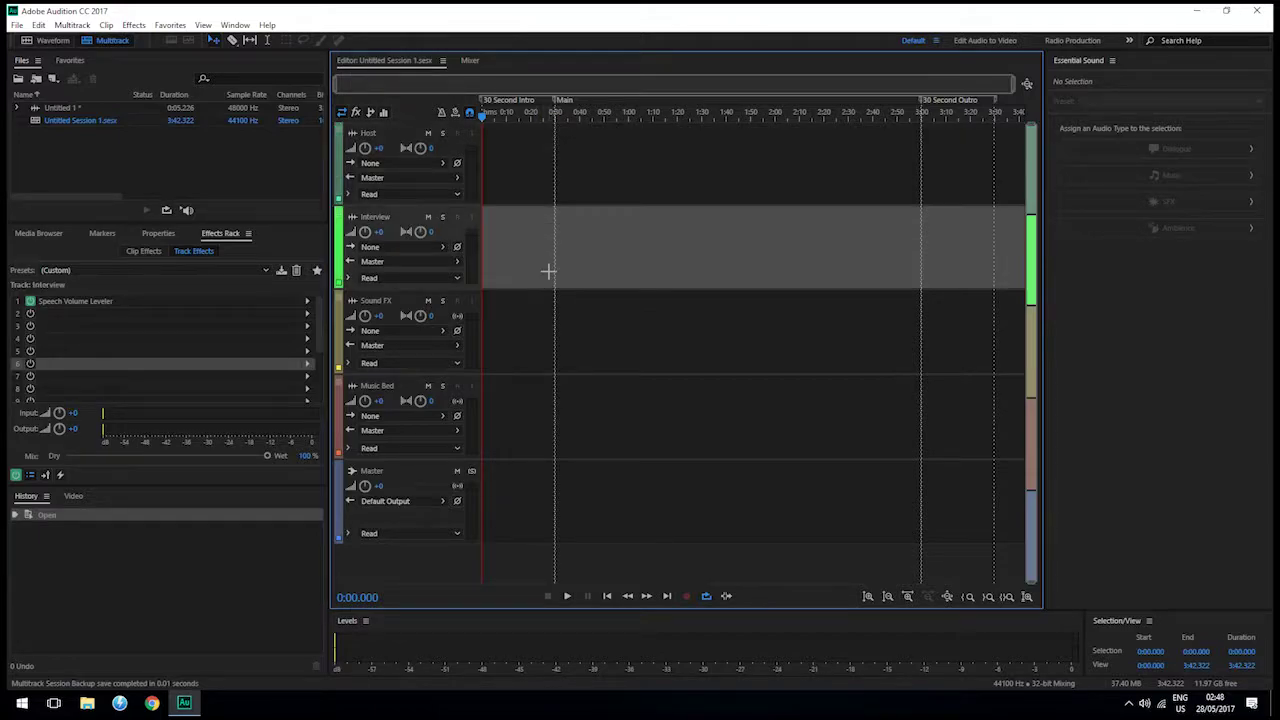
{"action": "left_click", "coordinate": [546, 179]}
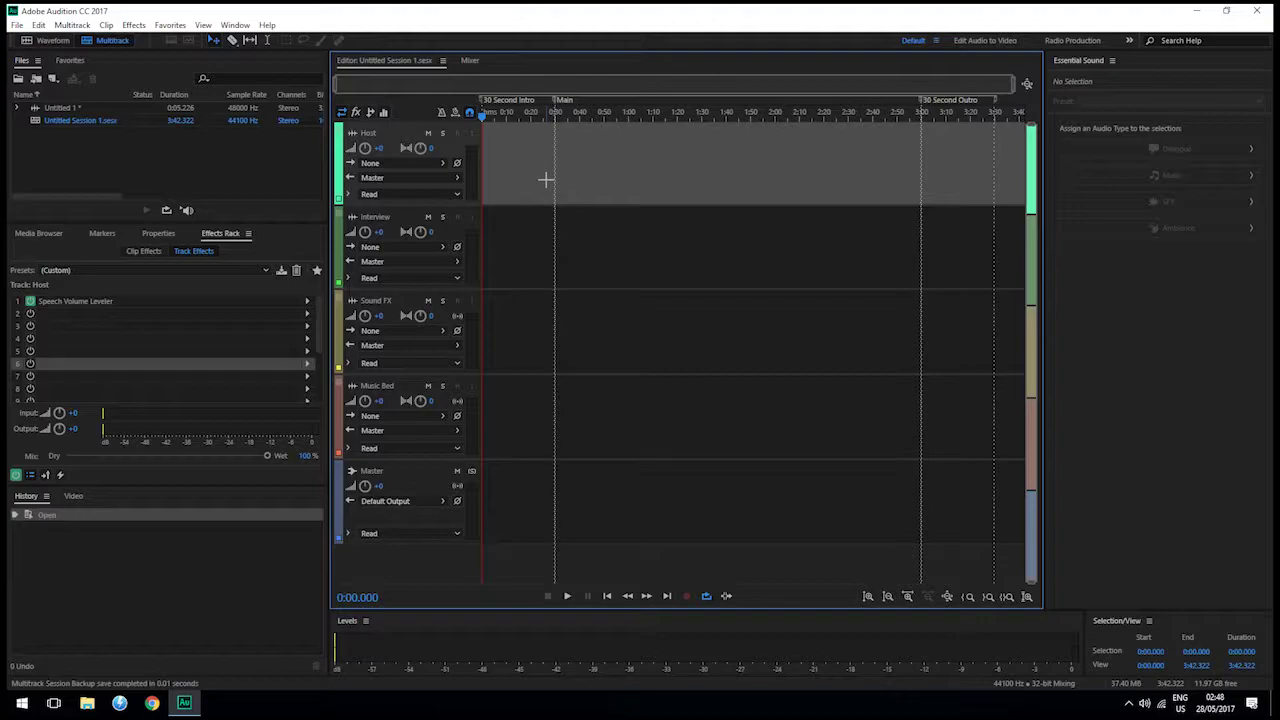
{"action": "left_click", "coordinate": [547, 233]}
{"action": "left_click", "coordinate": [546, 191]}
{"action": "left_click", "coordinate": [527, 275]}
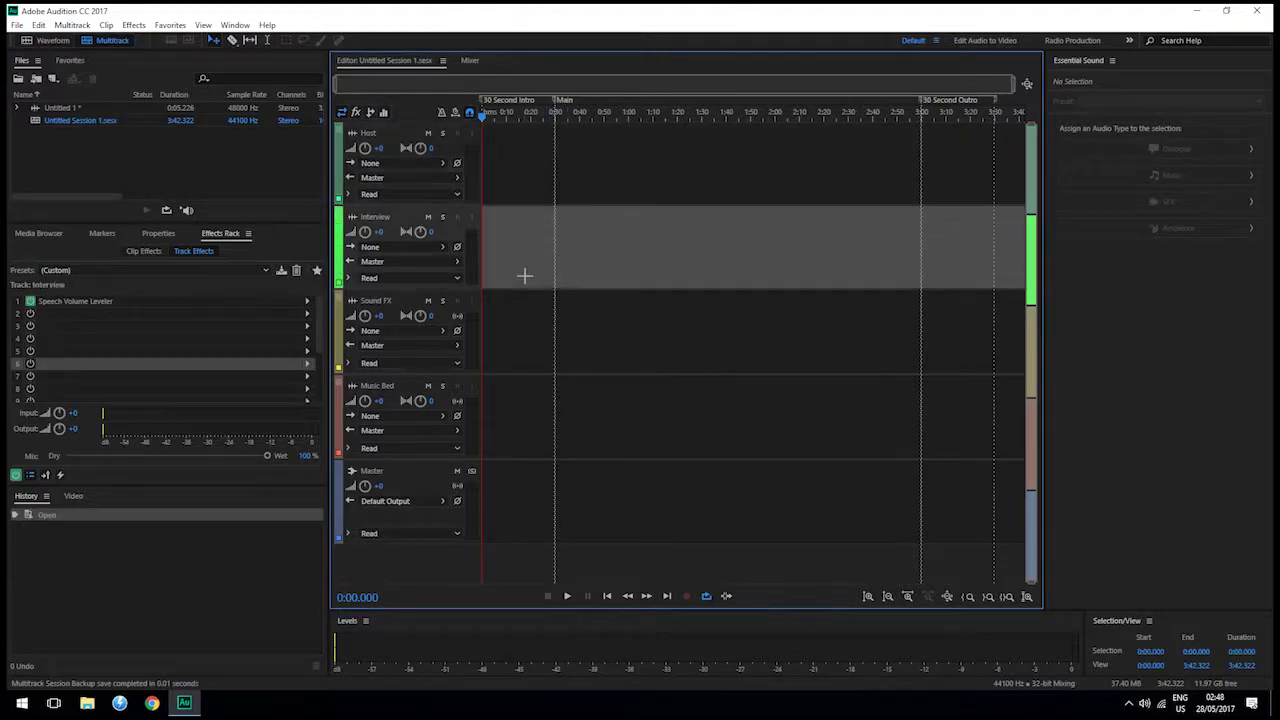
{"action": "left_click", "coordinate": [540, 166]}
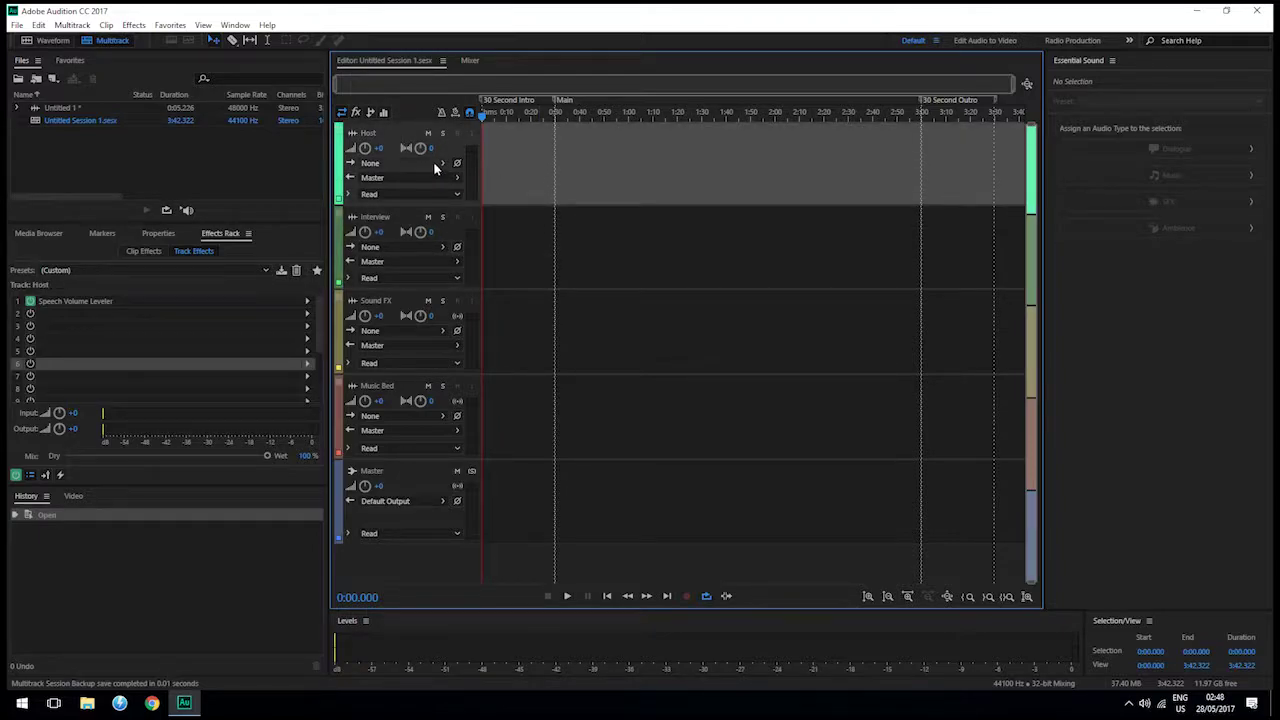
{"action": "left_click", "coordinate": [581, 245]}
{"action": "left_click", "coordinate": [584, 161]}
{"action": "left_click", "coordinate": [583, 243]}
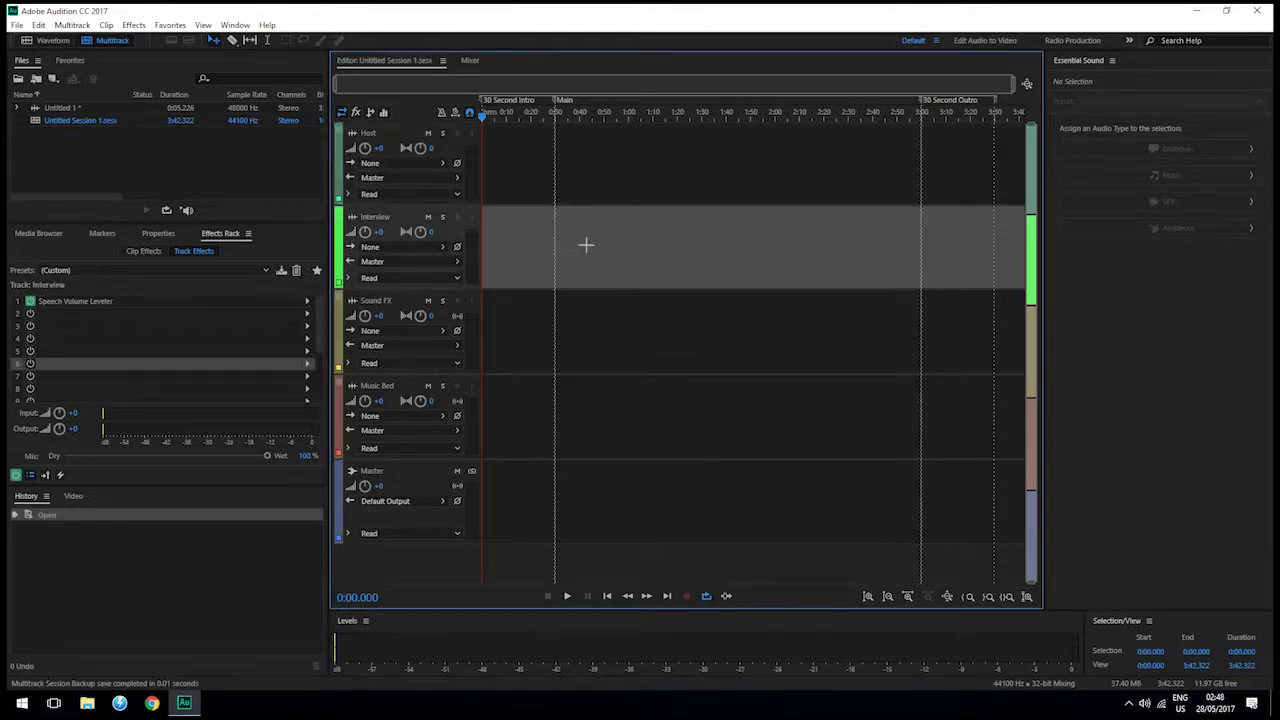
{"action": "left_click", "coordinate": [603, 340]}
{"action": "left_click", "coordinate": [606, 431]}
{"action": "left_click", "coordinate": [619, 498]}
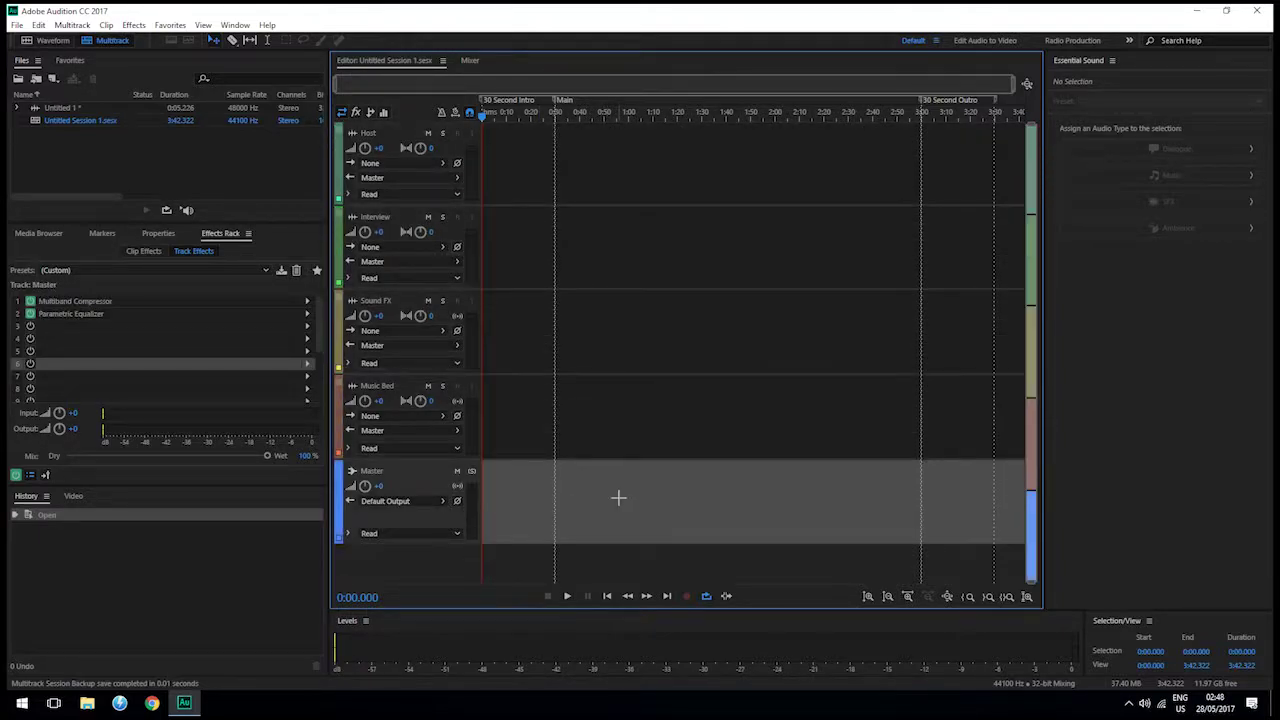
{"action": "left_click", "coordinate": [619, 190]}
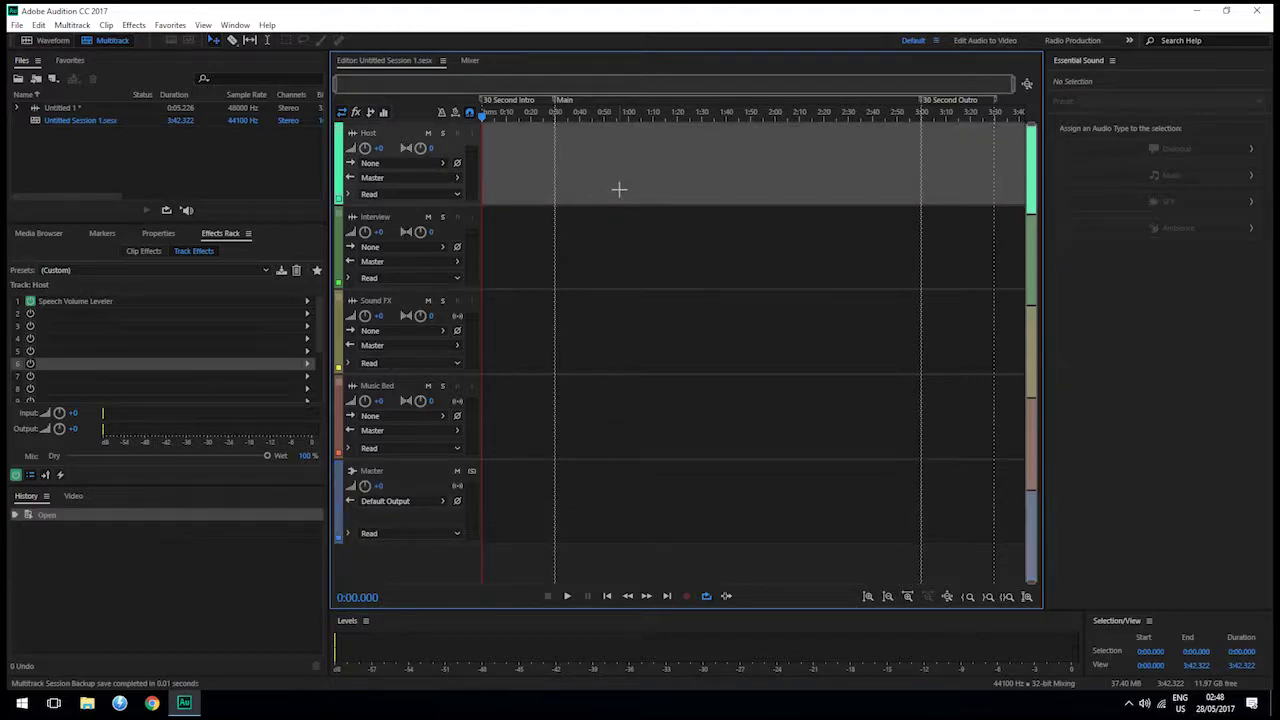
- Return to the waveform view of Untitled 1 and look over the effects rack's presets and slots
{"action": "left_click", "coordinate": [60, 44]}
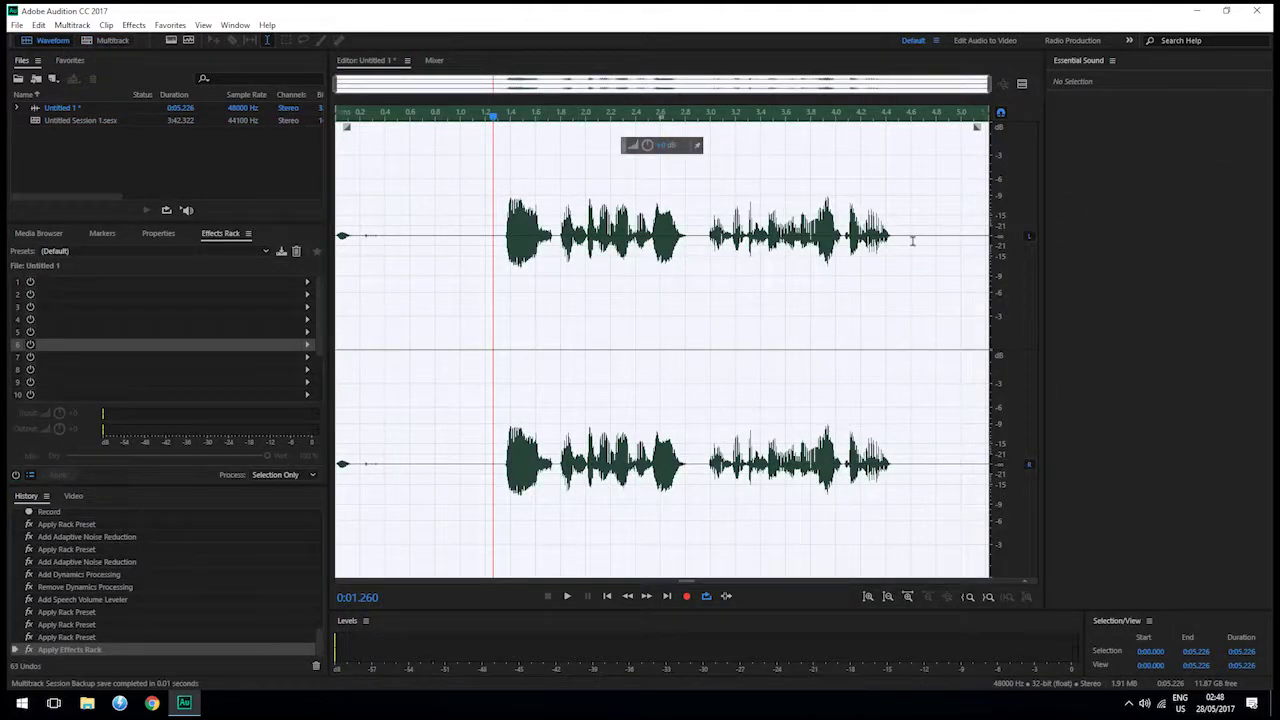
{"action": "left_click", "coordinate": [236, 254]}
{"action": "left_click", "coordinate": [236, 254]}
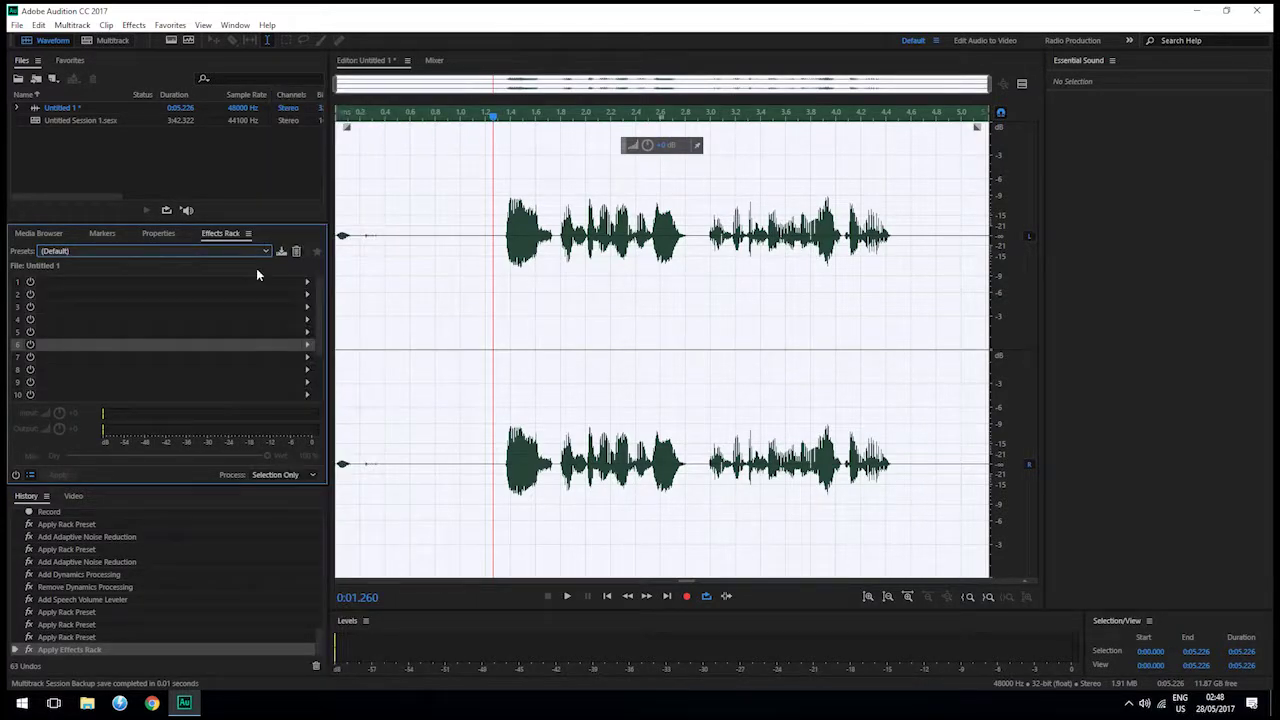
{"action": "scroll", "coordinate": [322, 300], "scroll_direction": "down", "scroll_amount": 3}
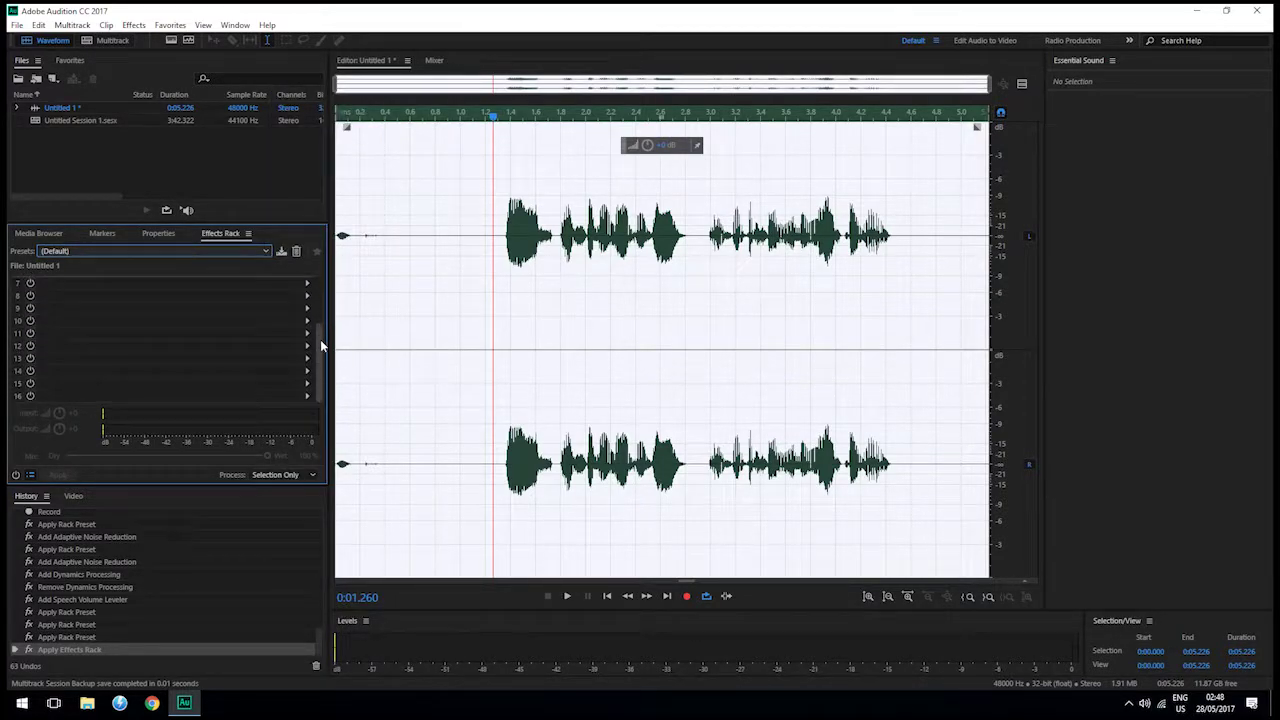
{"action": "scroll", "coordinate": [322, 300], "scroll_direction": "up", "scroll_amount": 3}
{"action": "left_click", "coordinate": [275, 175]}
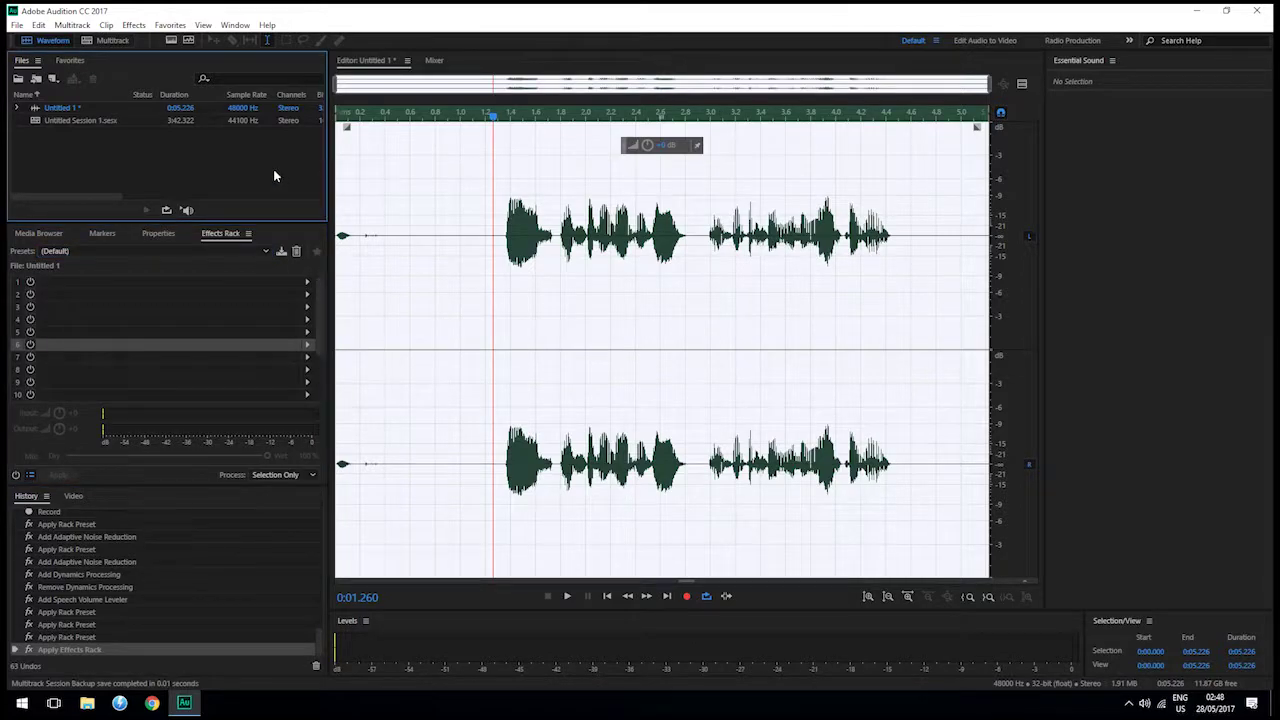